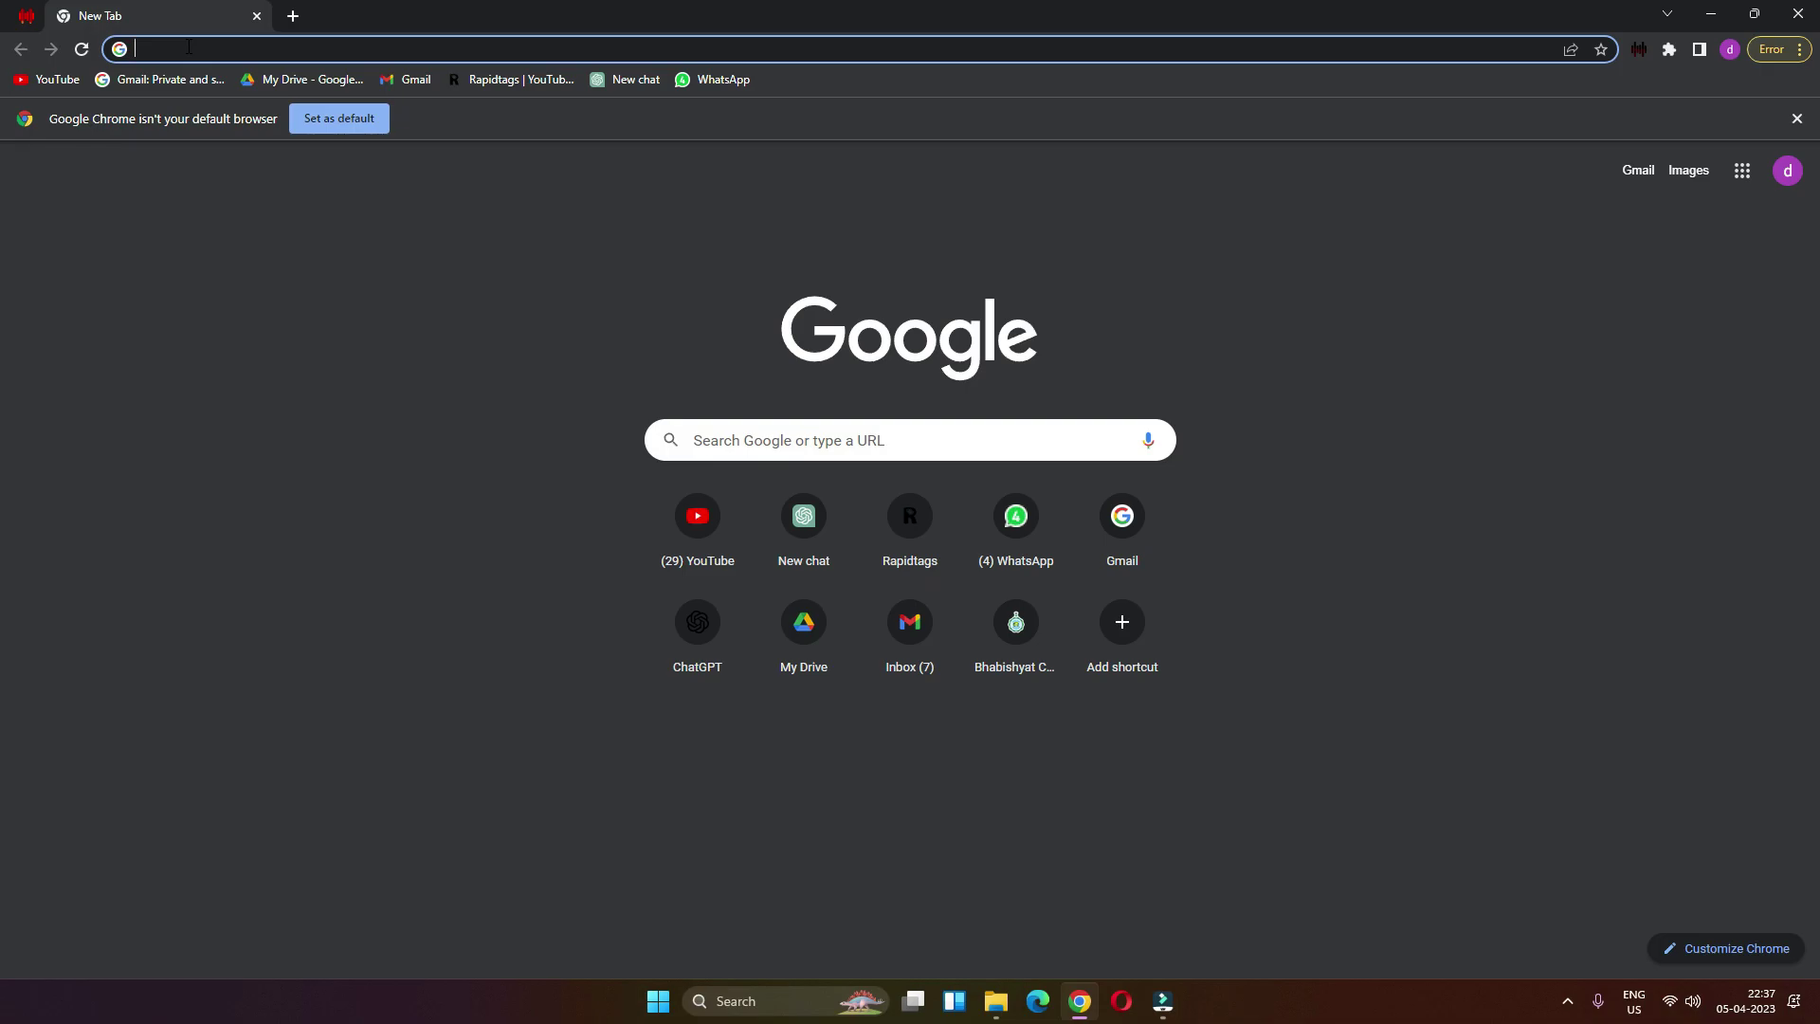
Step: Search Google for 'ilovepdf' and open the 'iLovePDF | Online PDF tools for PDF lovers' result
type("ilo")
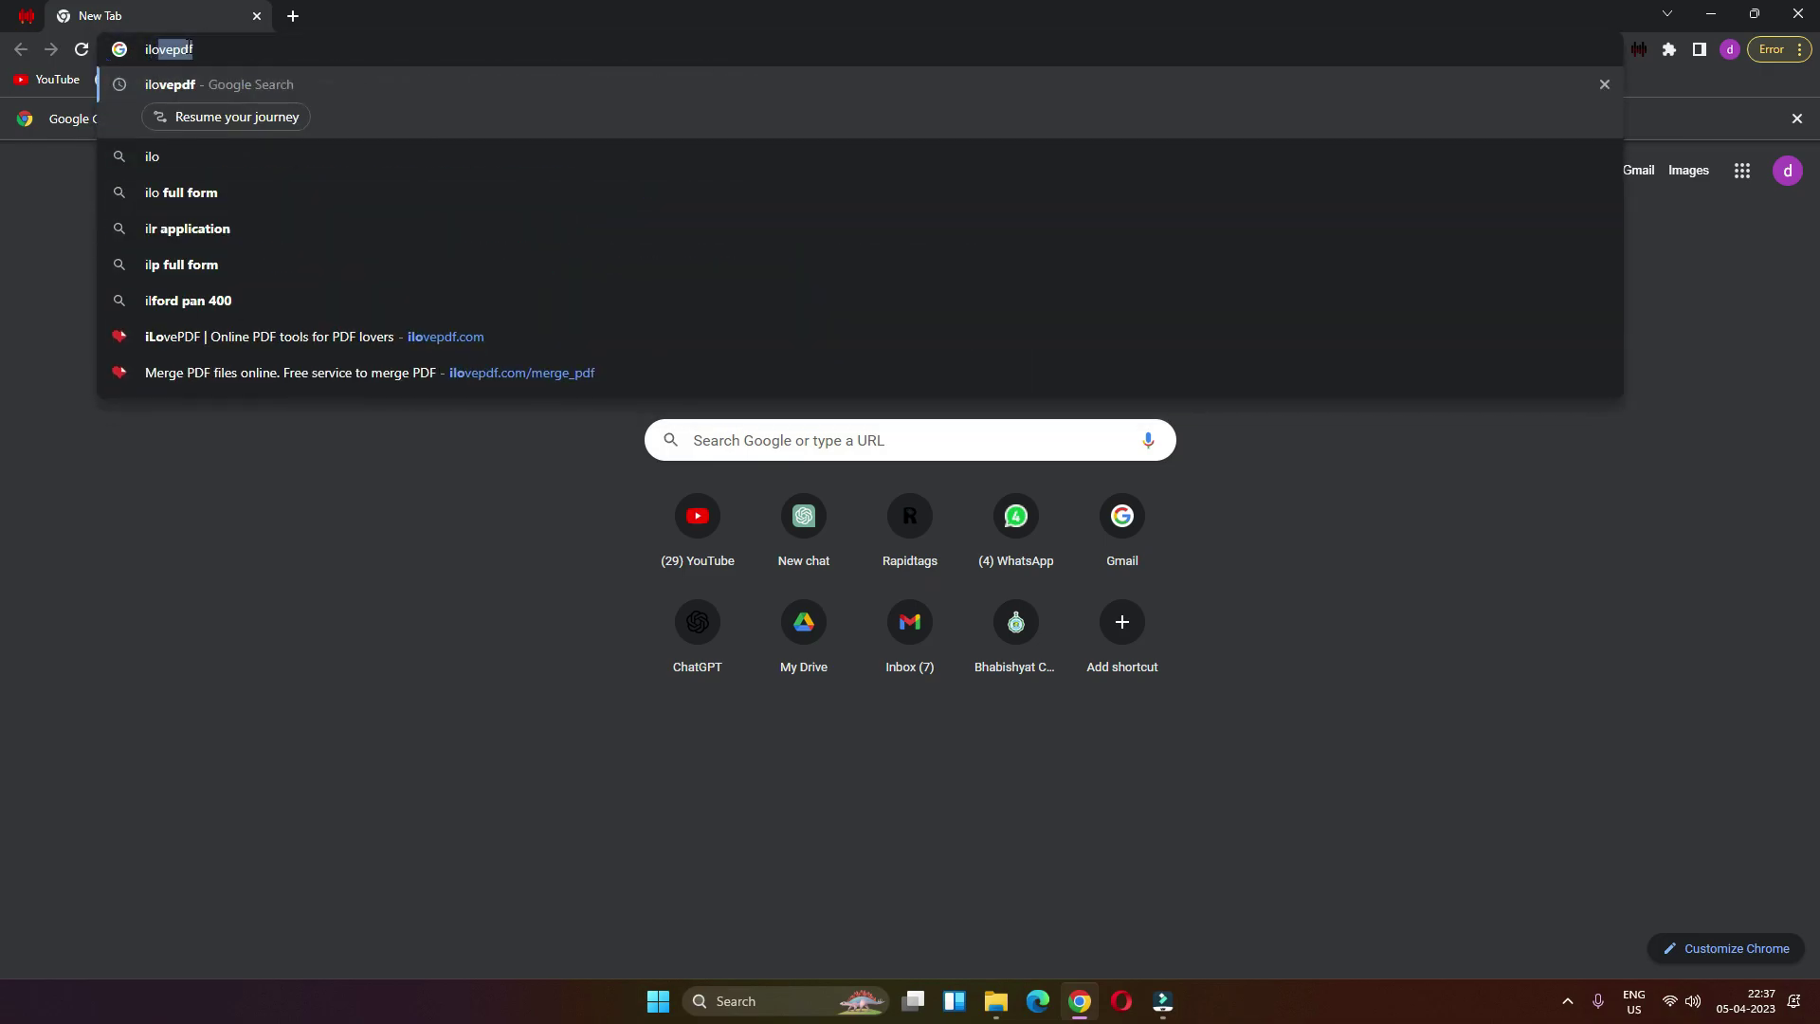
type("vepdf")
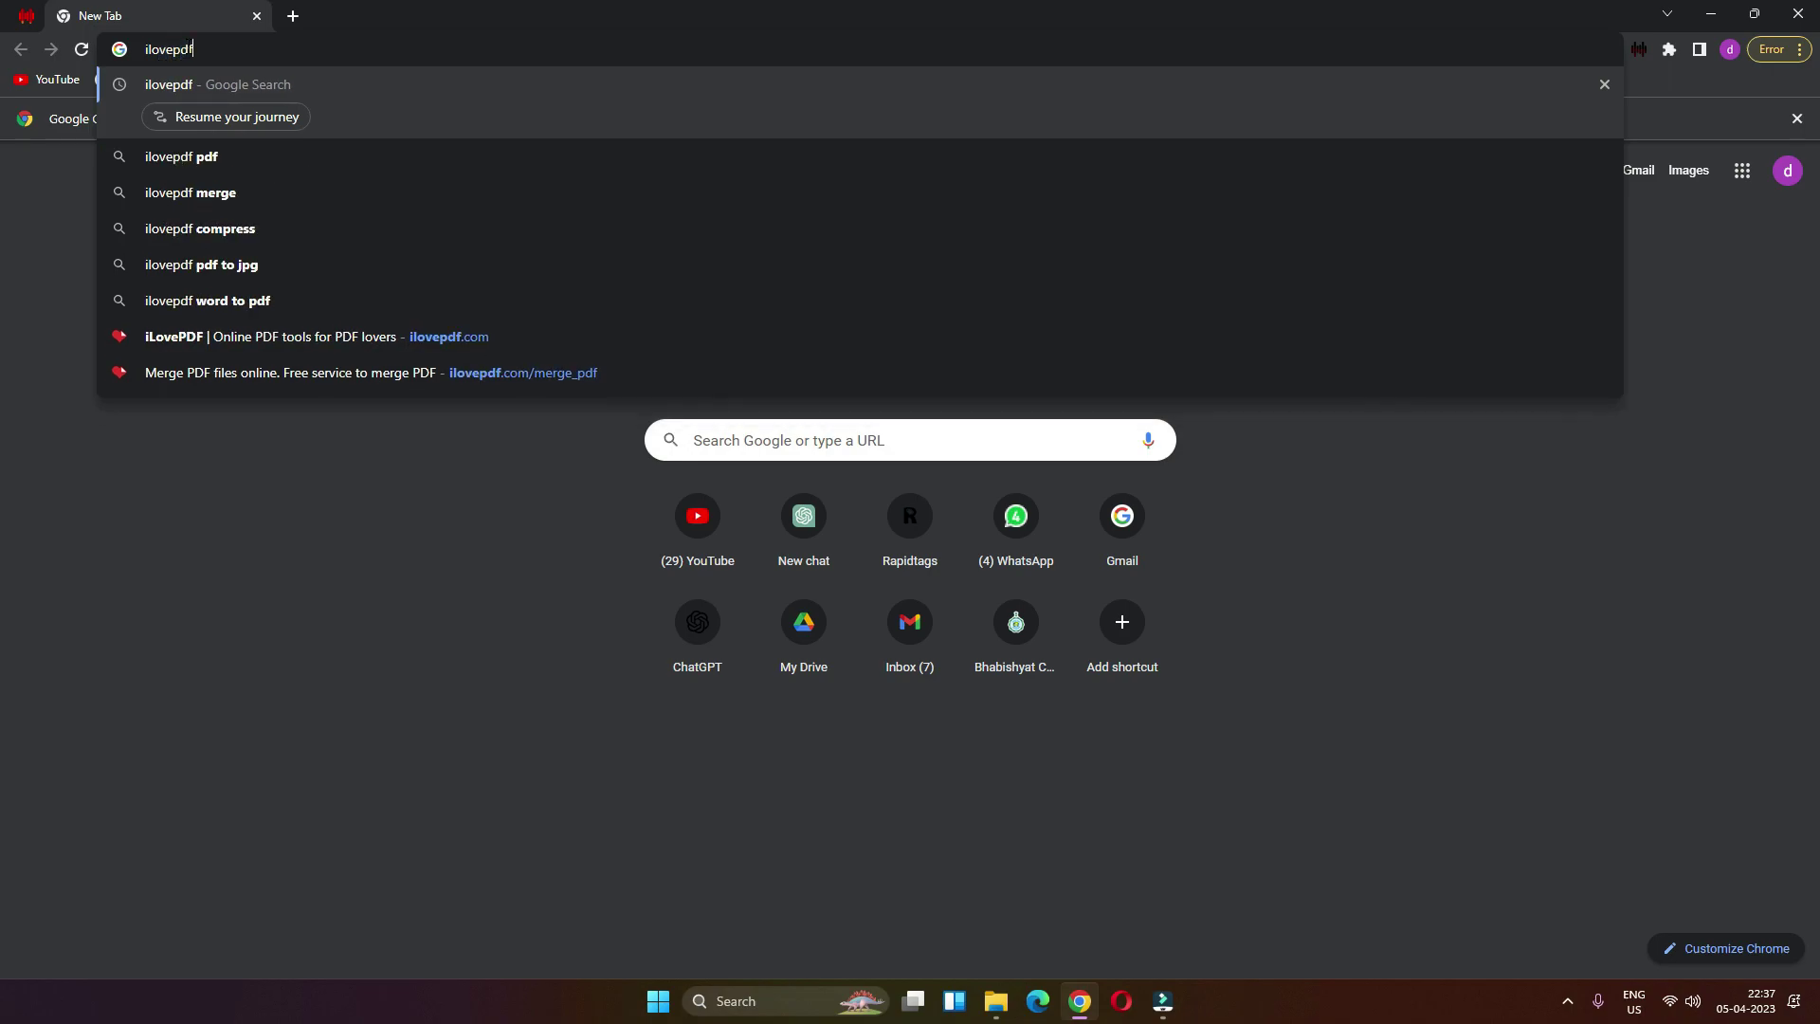
key("Return")
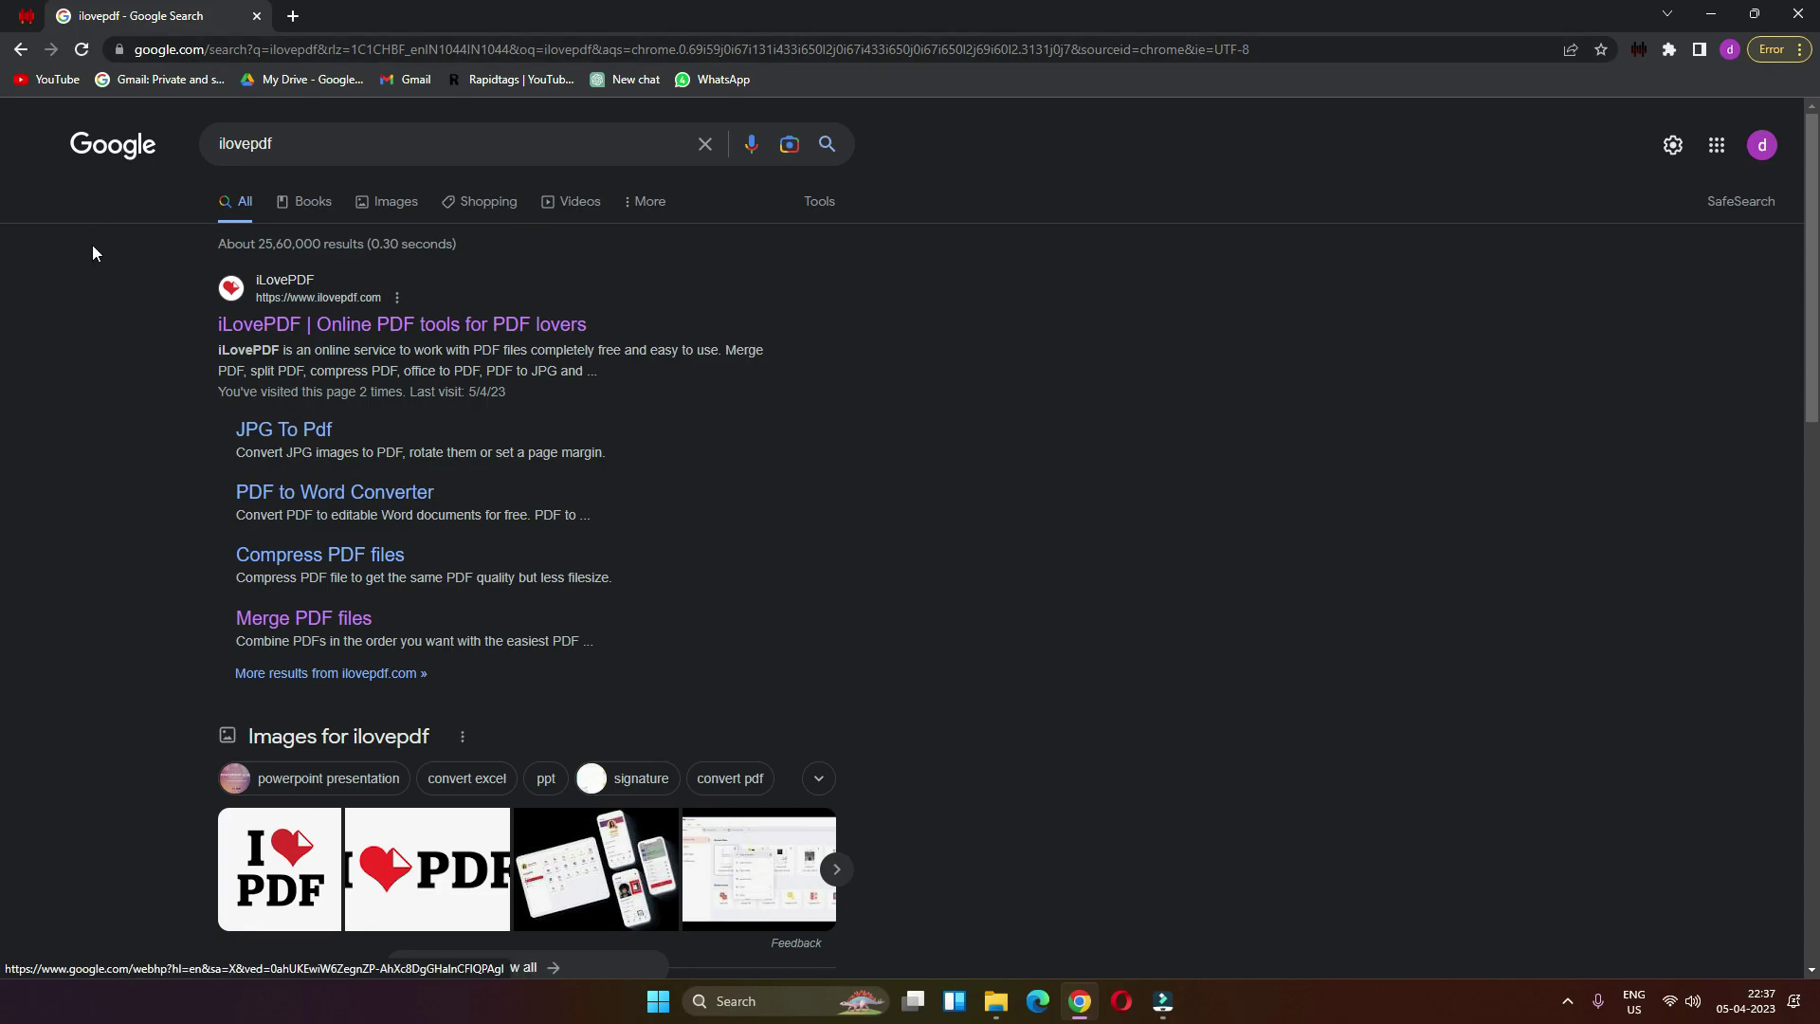
left_click(346, 327)
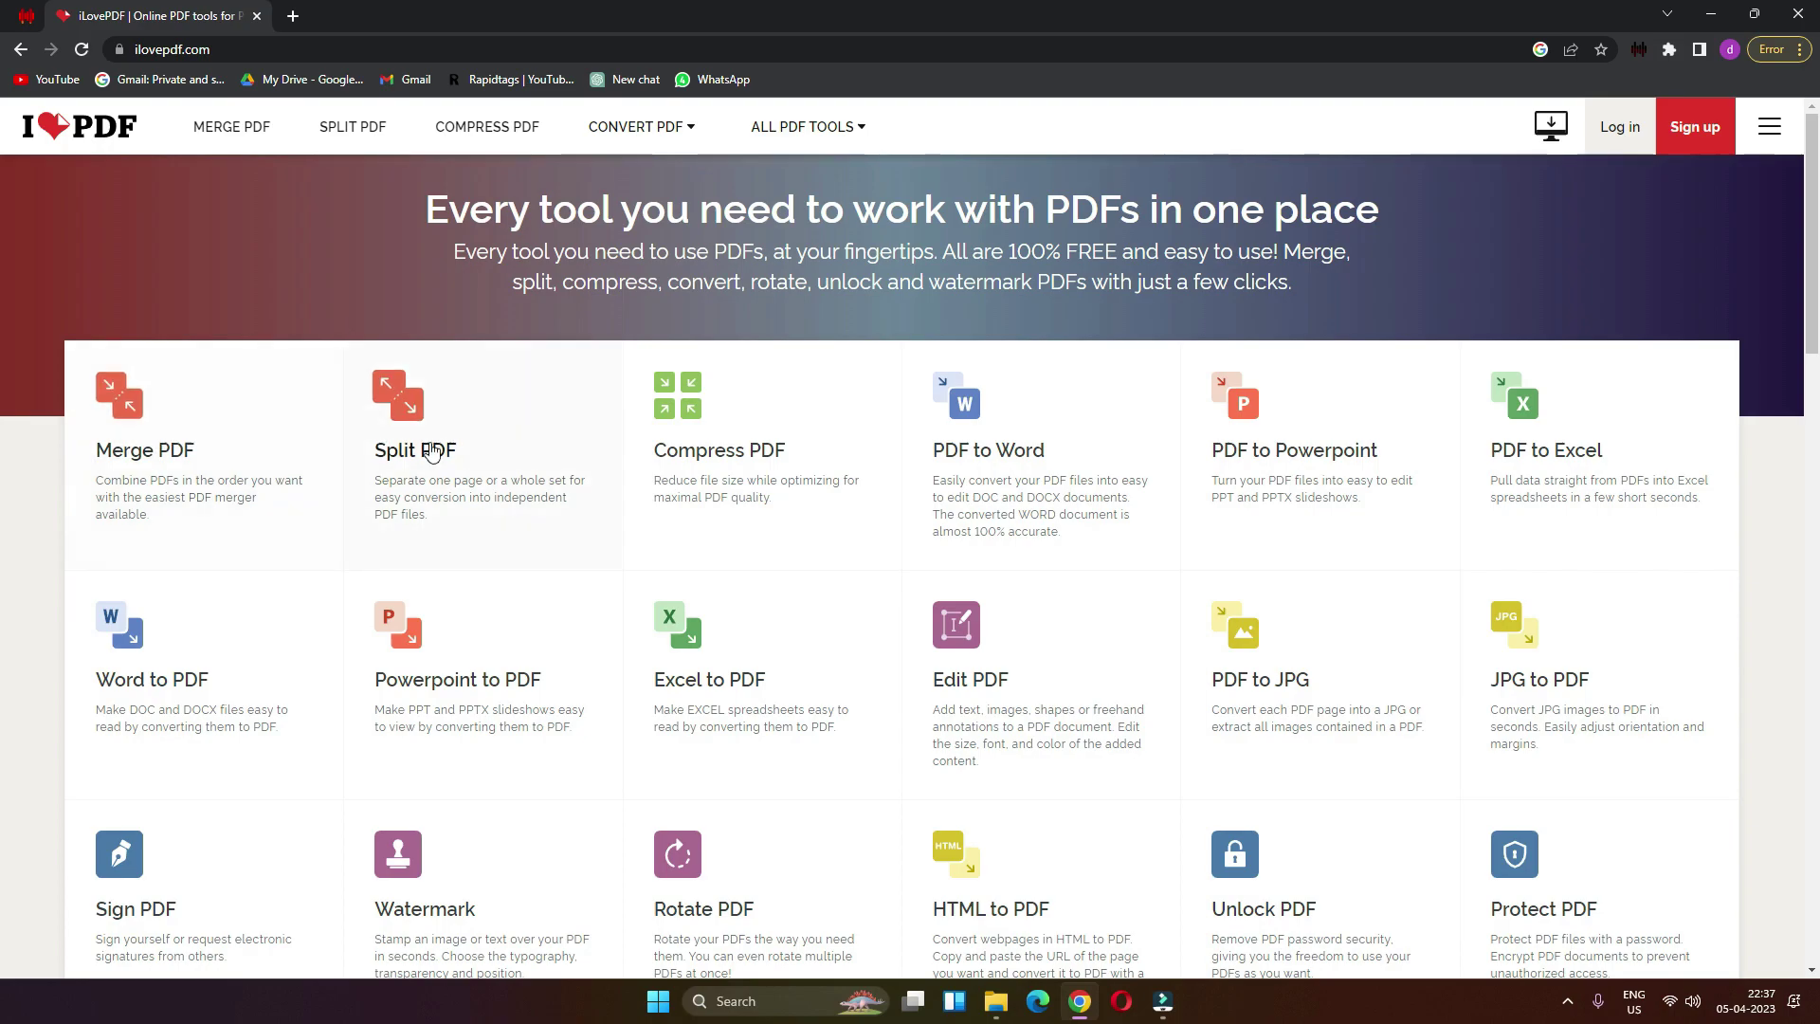
scroll(476, 460, "down", 2)
scroll(477, 462, "down", 5)
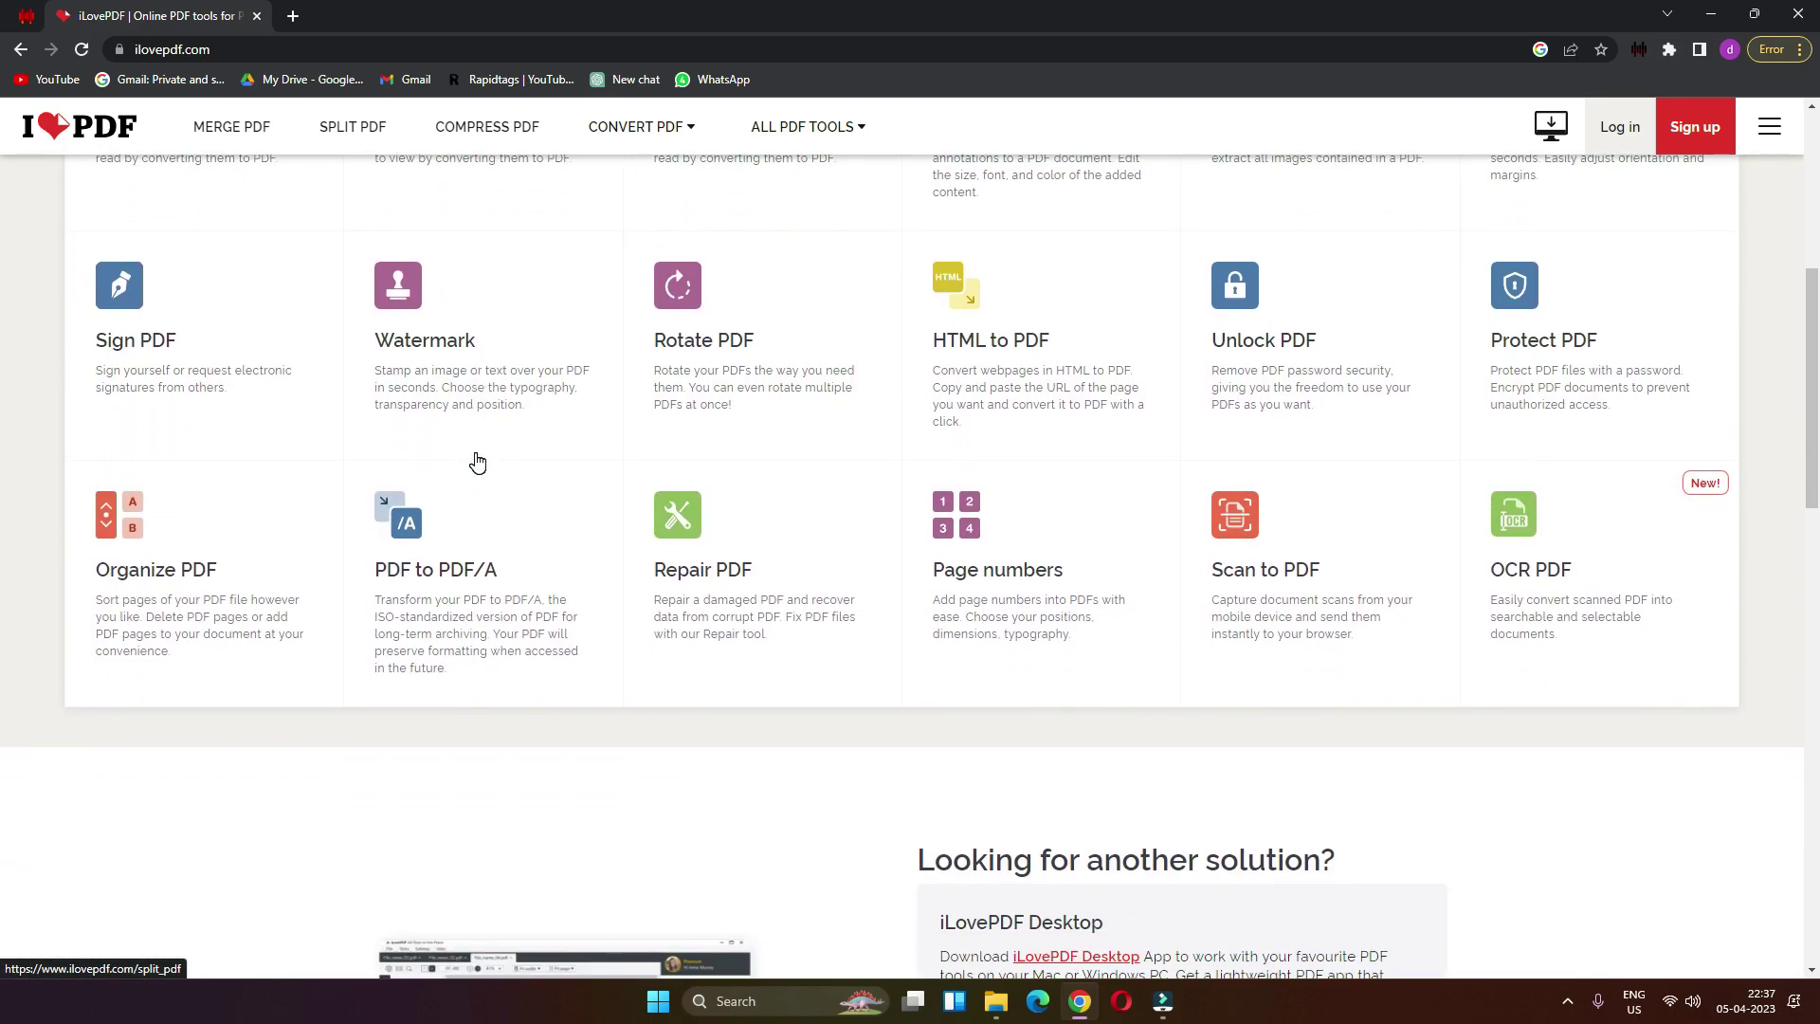
scroll(477, 462, "up", 5)
scroll(476, 462, "up", 1)
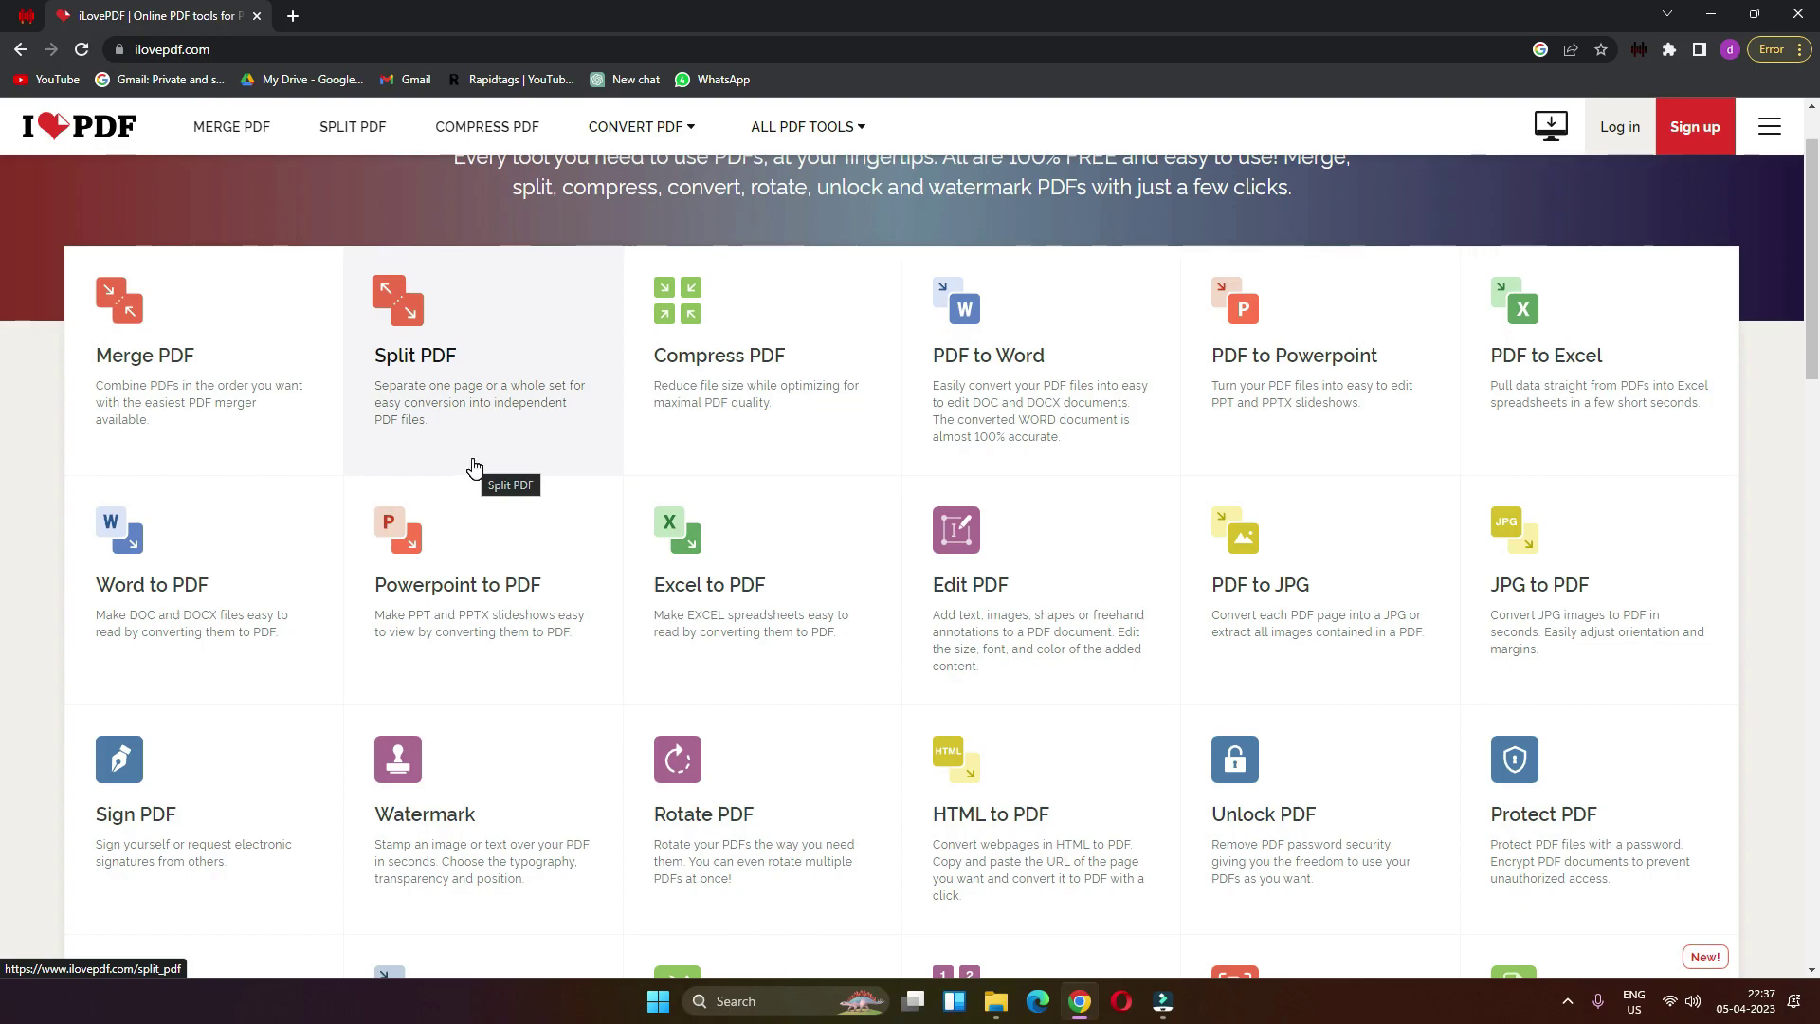
scroll(280, 398, "up", 1)
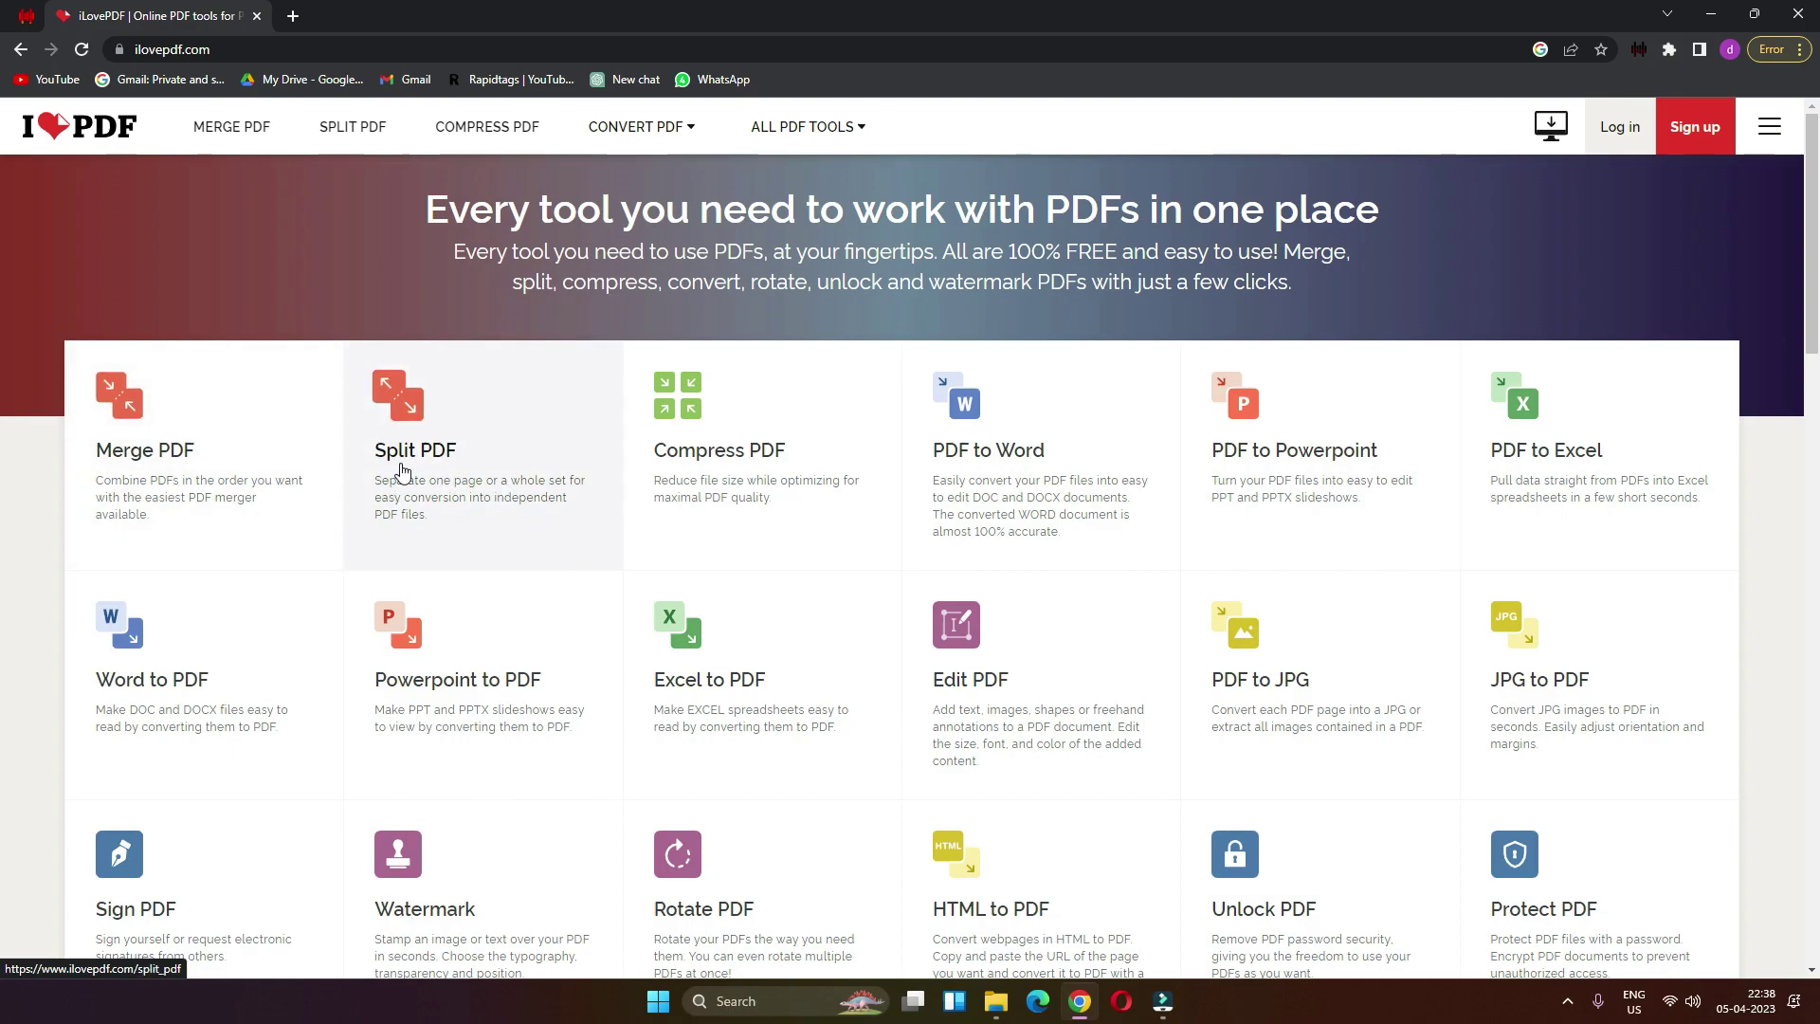
Step: Split the Desktop sample.pdf with range 1 to 8 and download sample-1-8.pdf
left_click(448, 461)
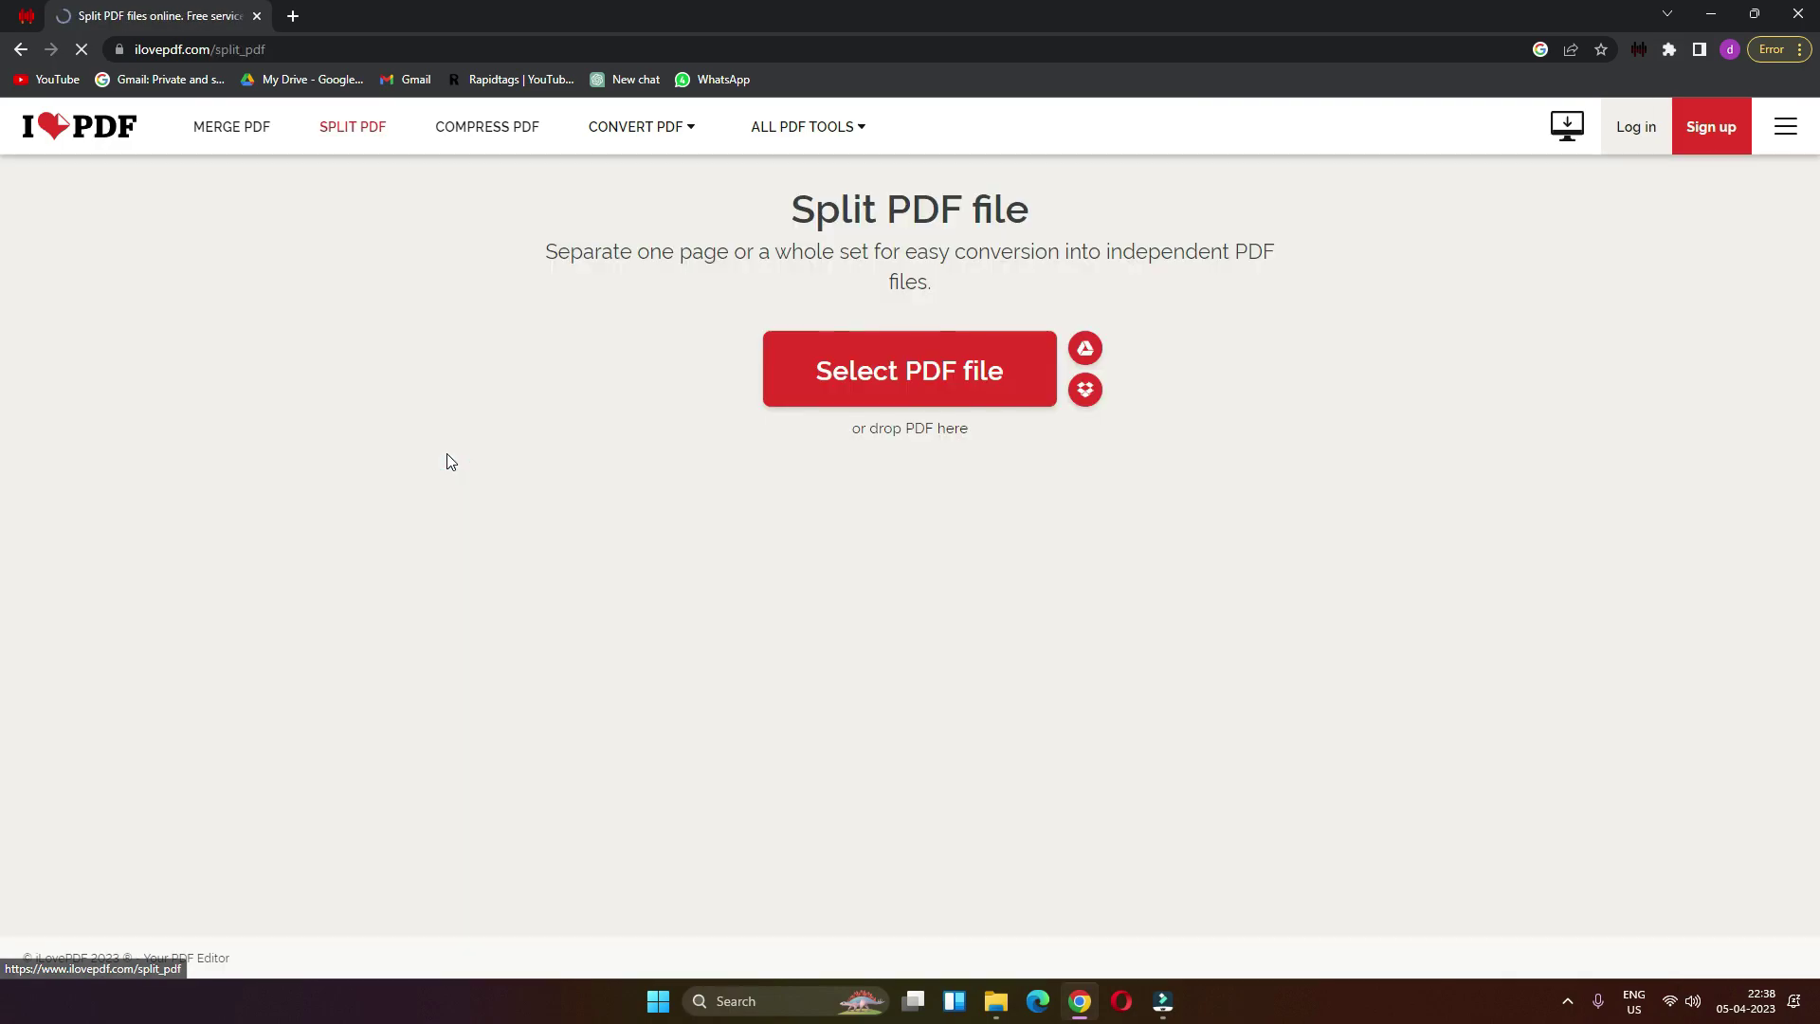
left_click(897, 387)
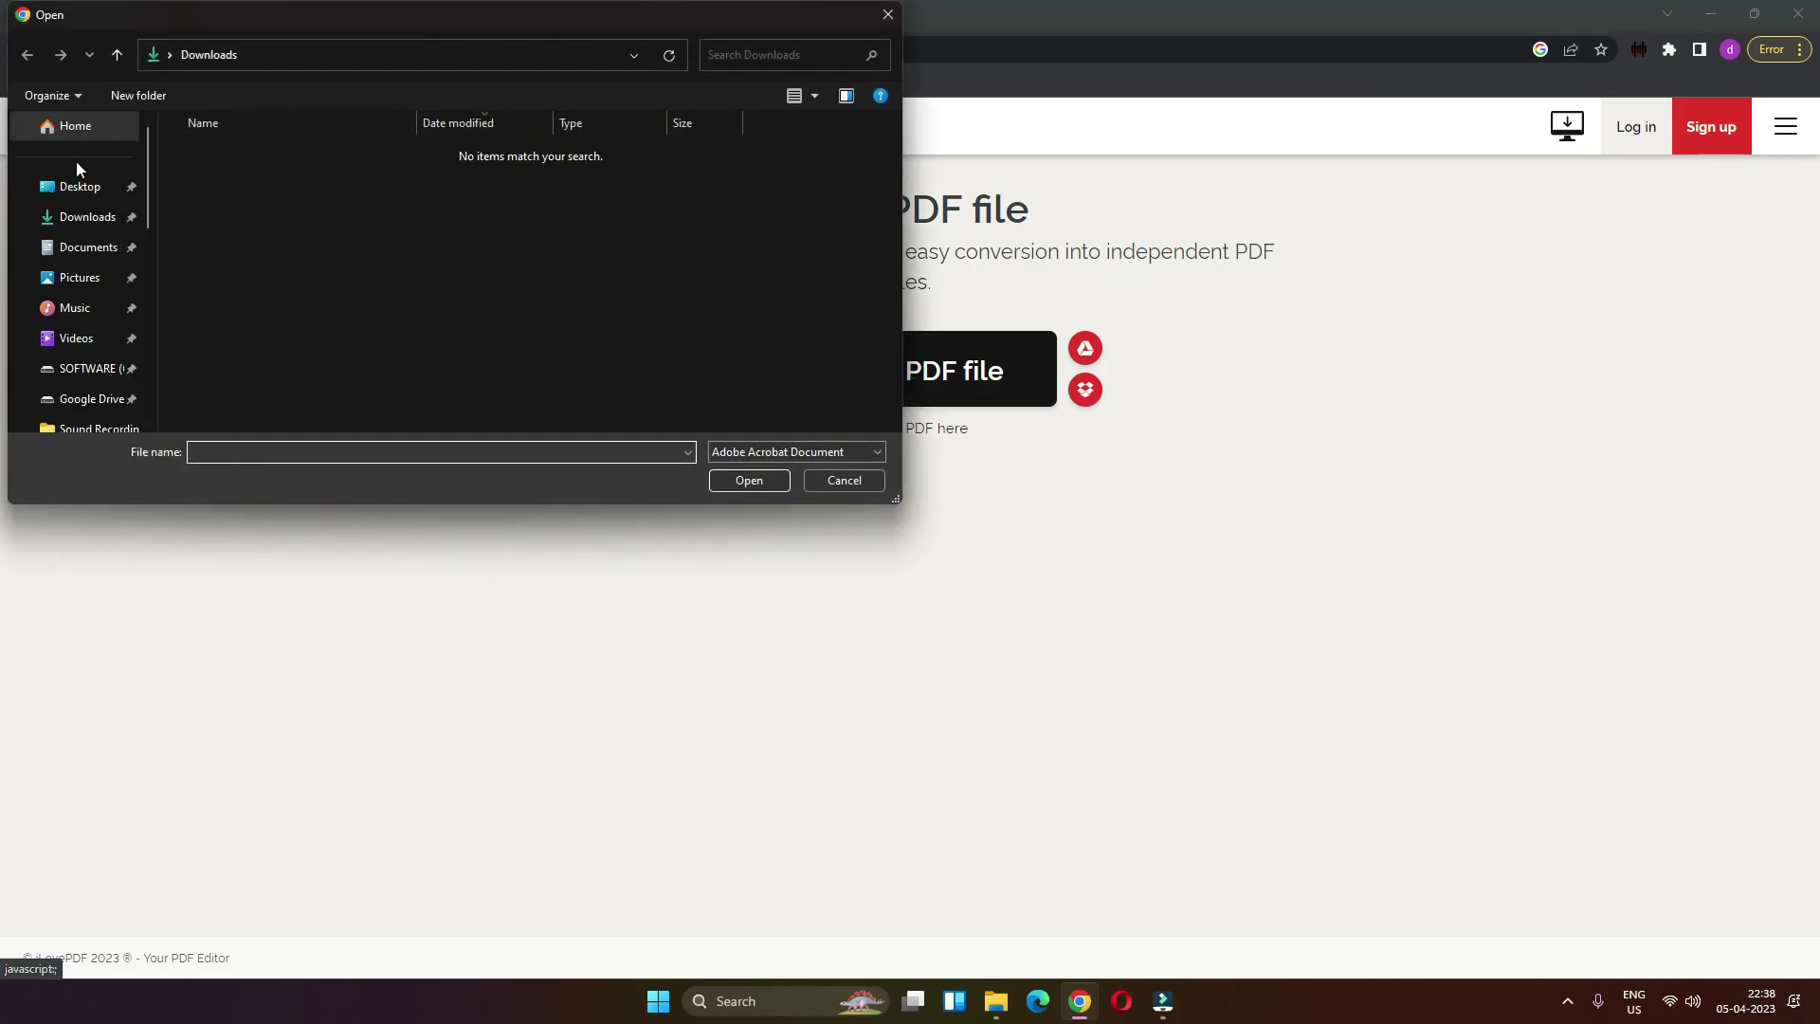
left_click(80, 187)
left_click(214, 271)
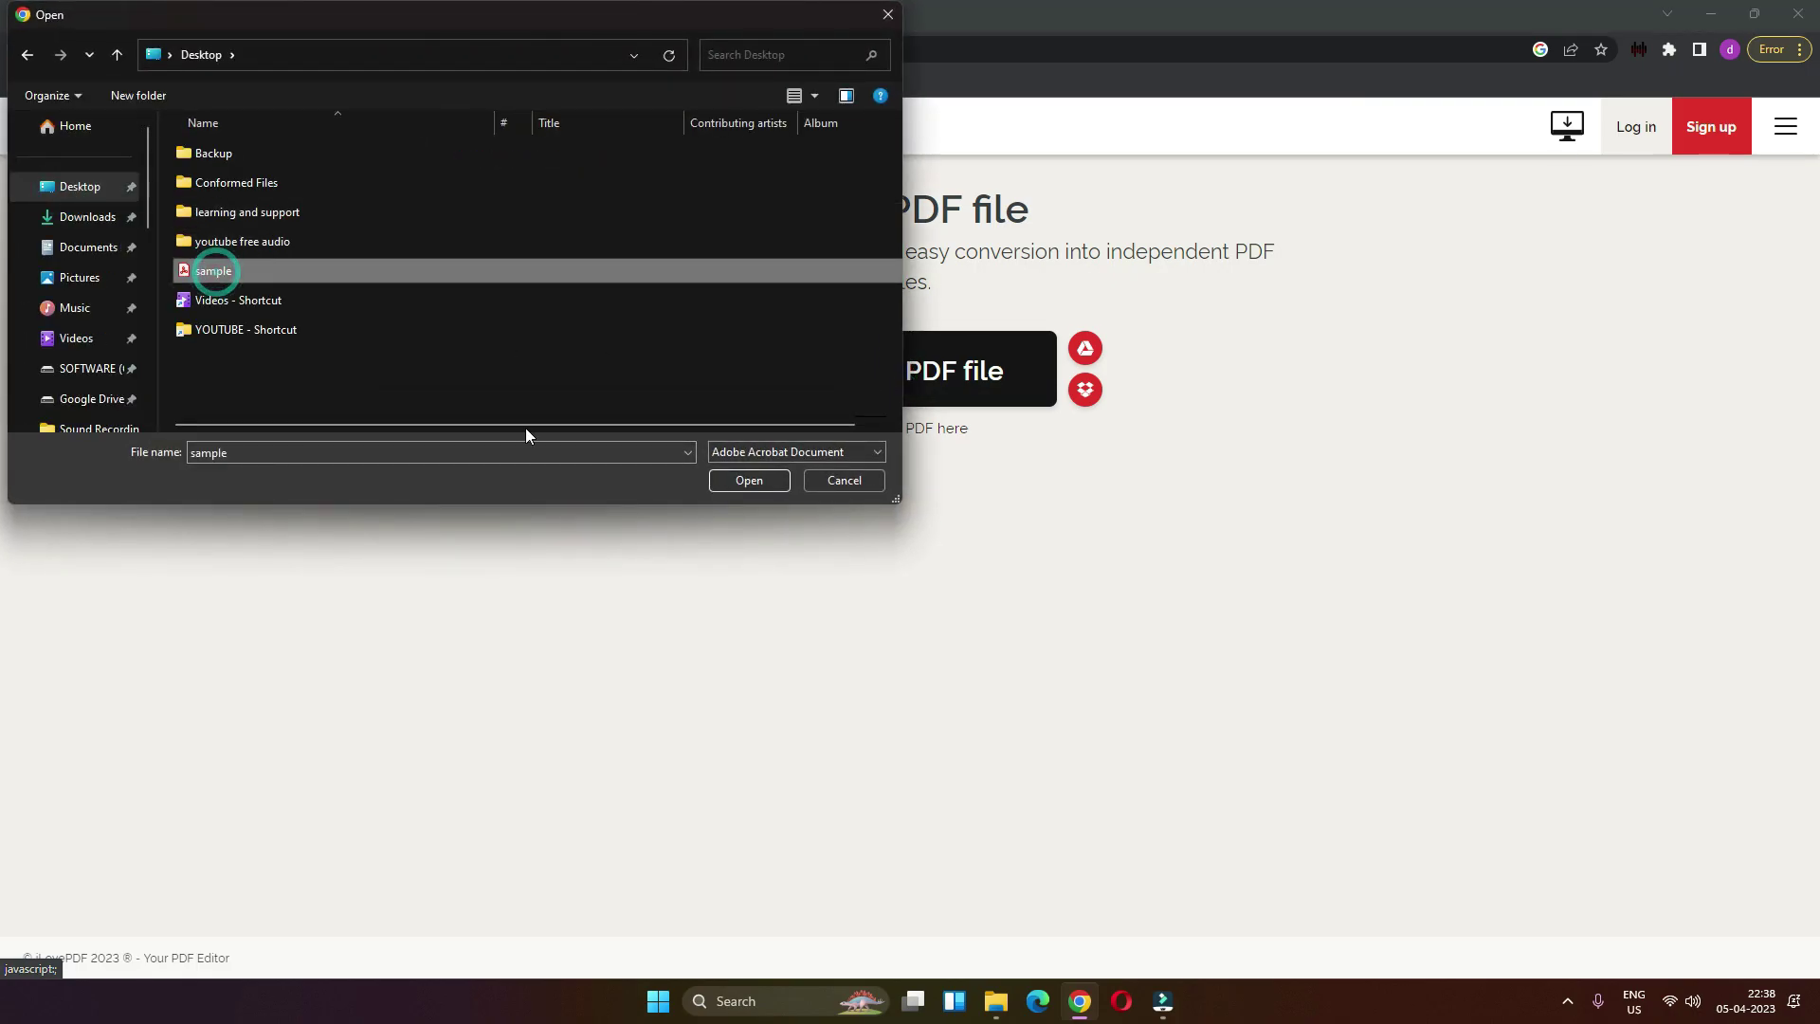
left_click(766, 489)
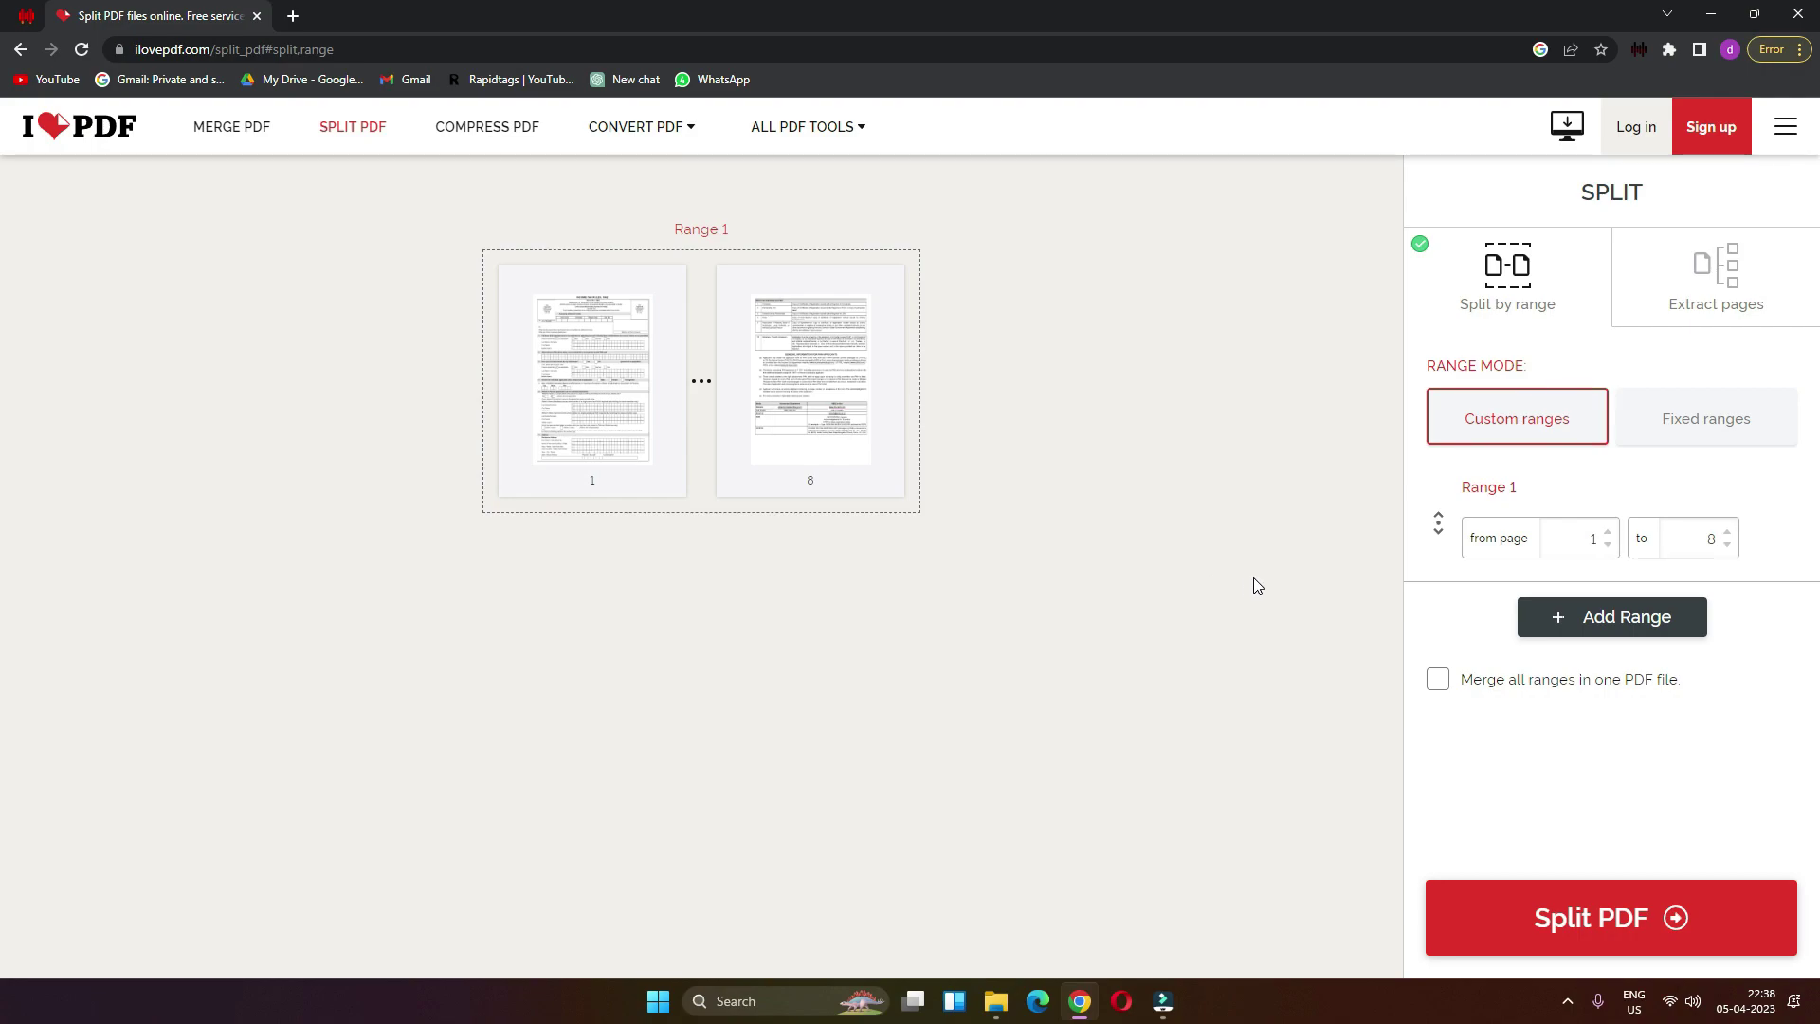
left_click(1563, 926)
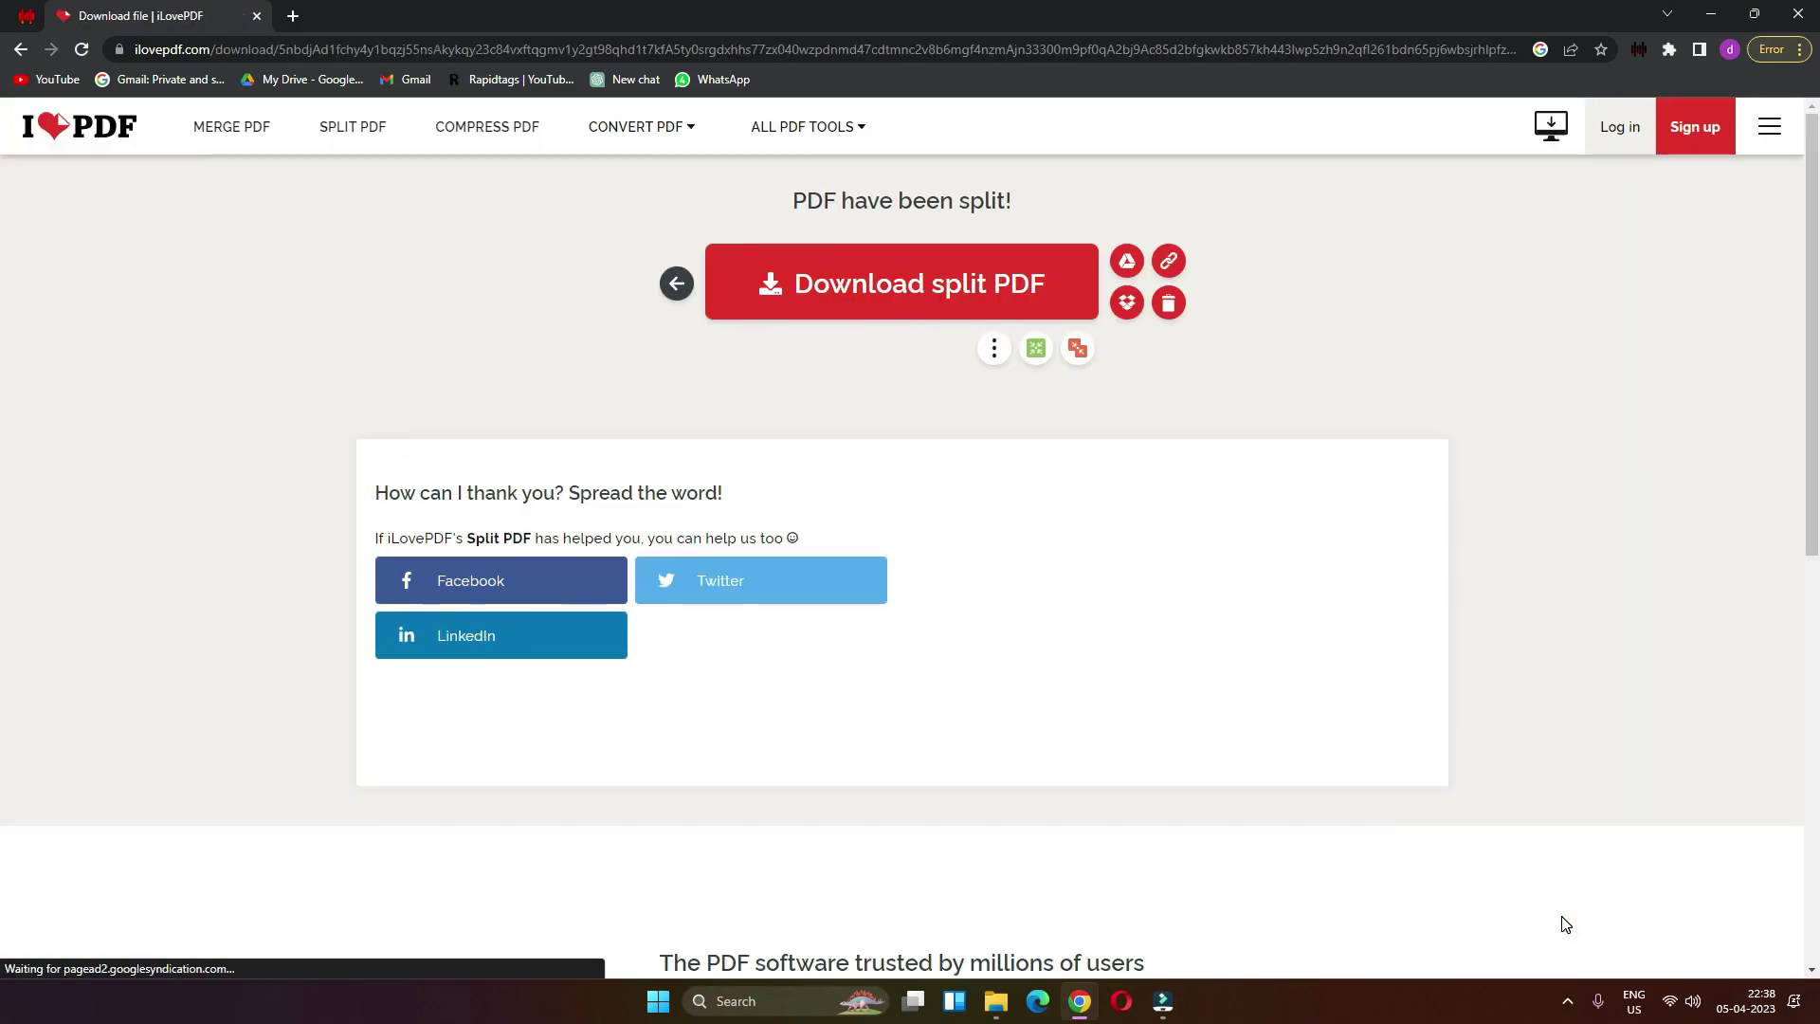
left_click(830, 293)
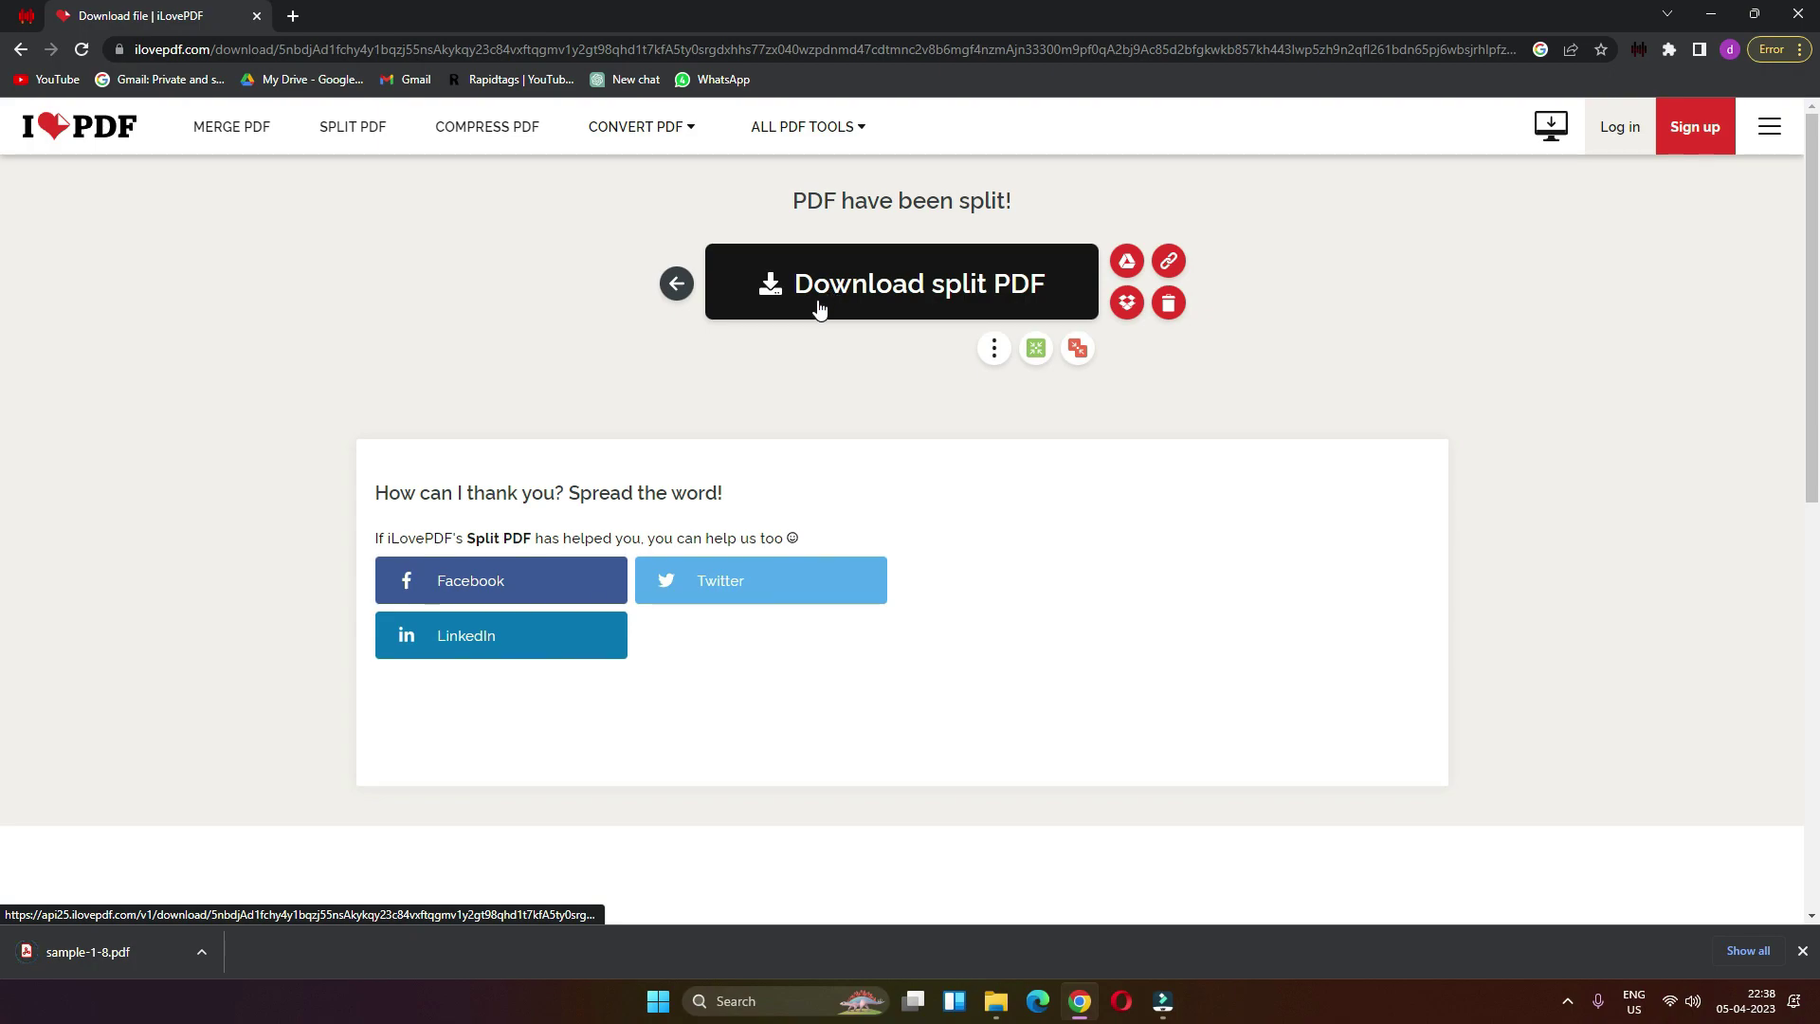
left_click(213, 957)
left_click(253, 885)
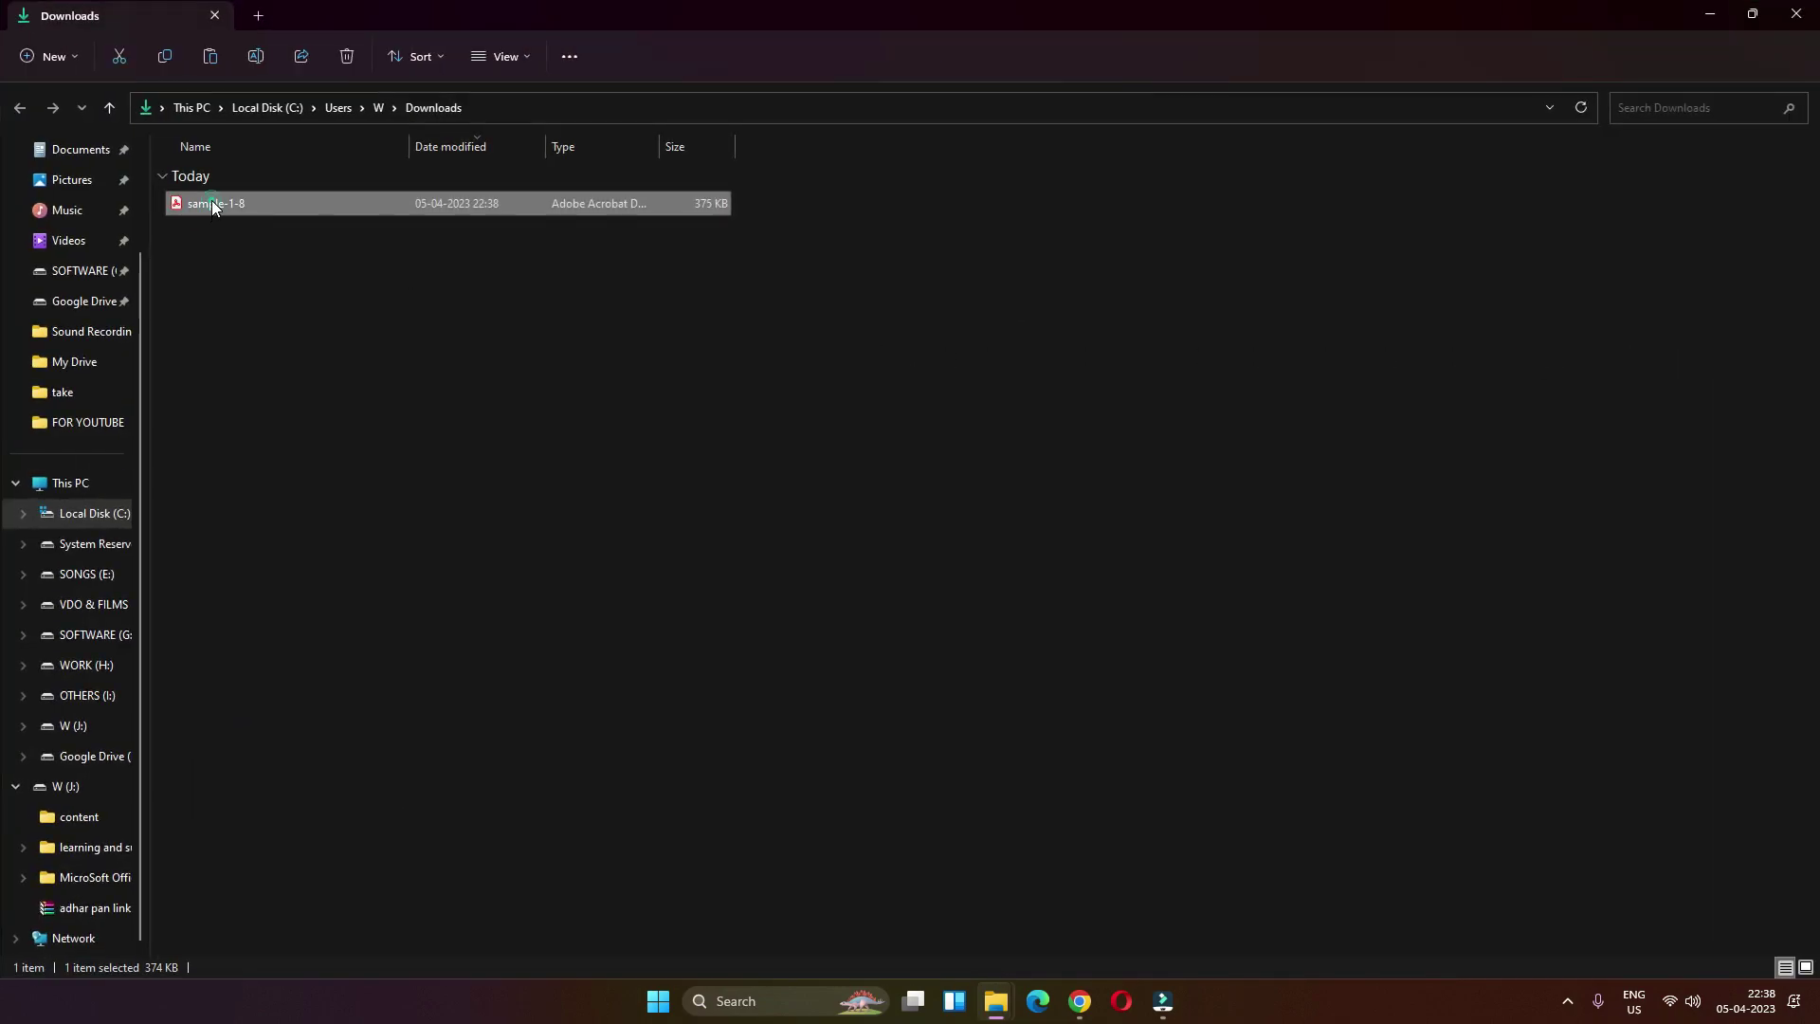
double_click(212, 203)
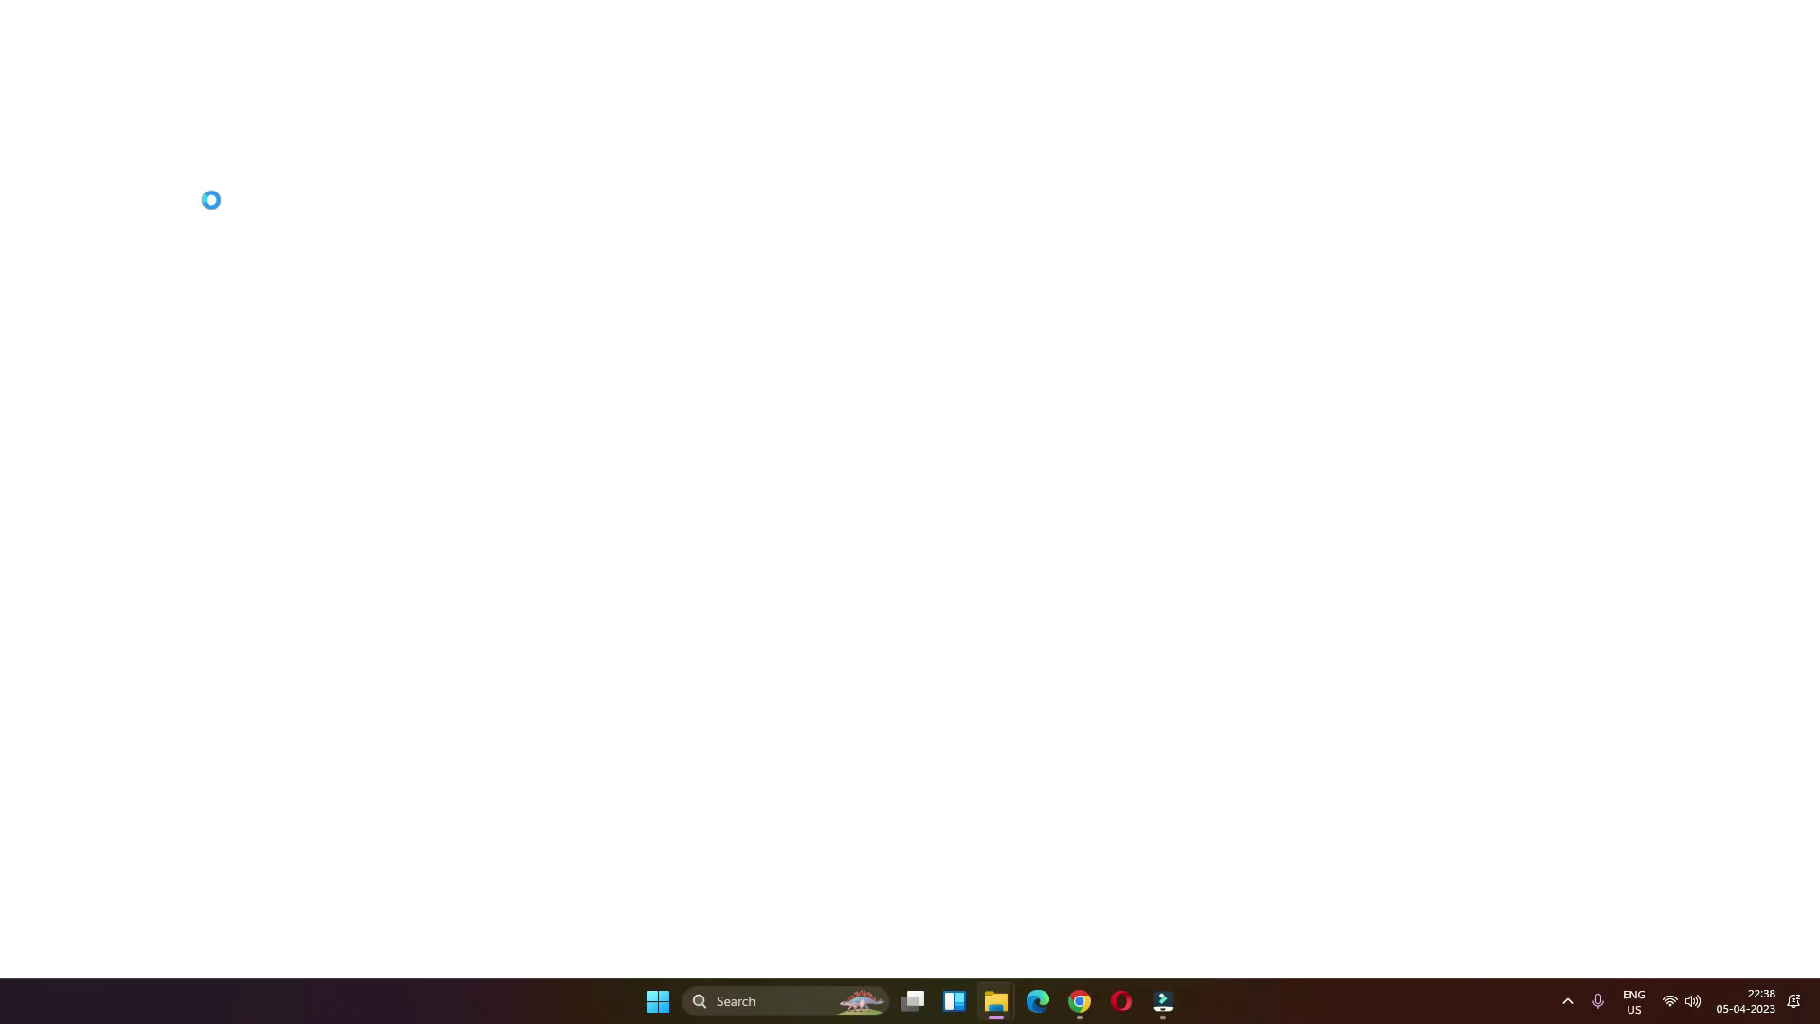
scroll(768, 437, "down", 15)
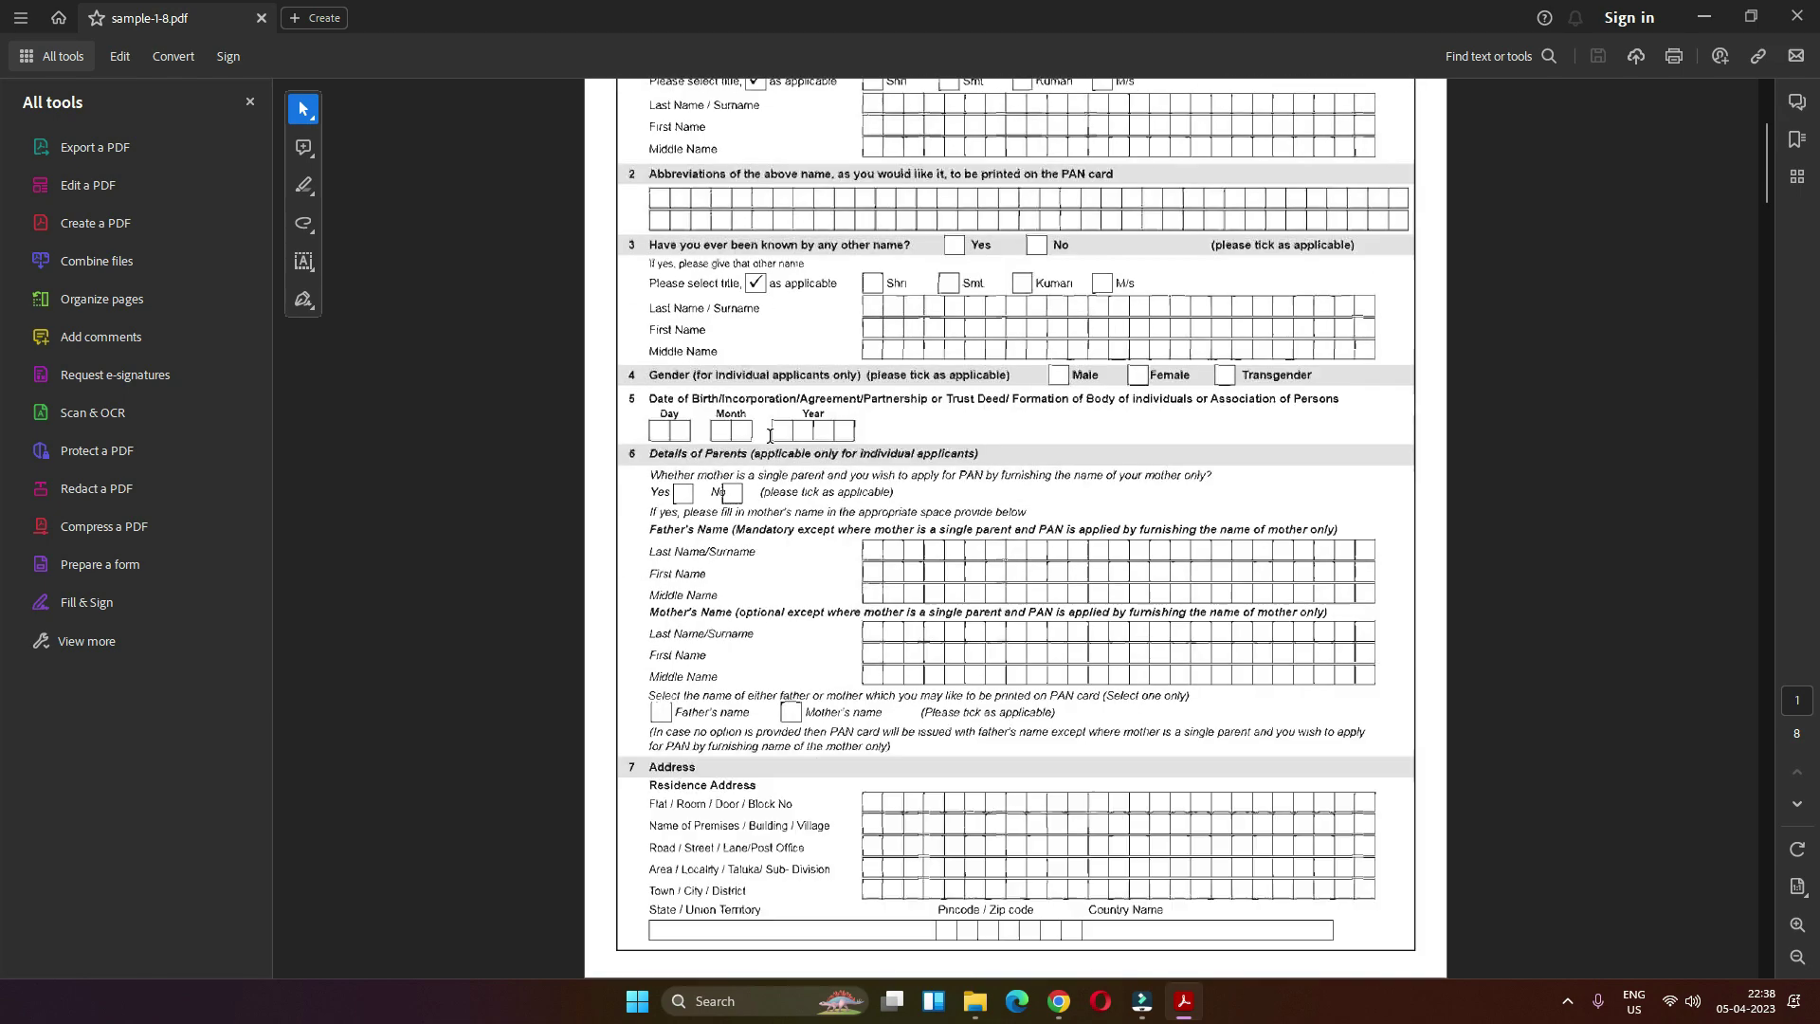
scroll(769, 423, "down", 10)
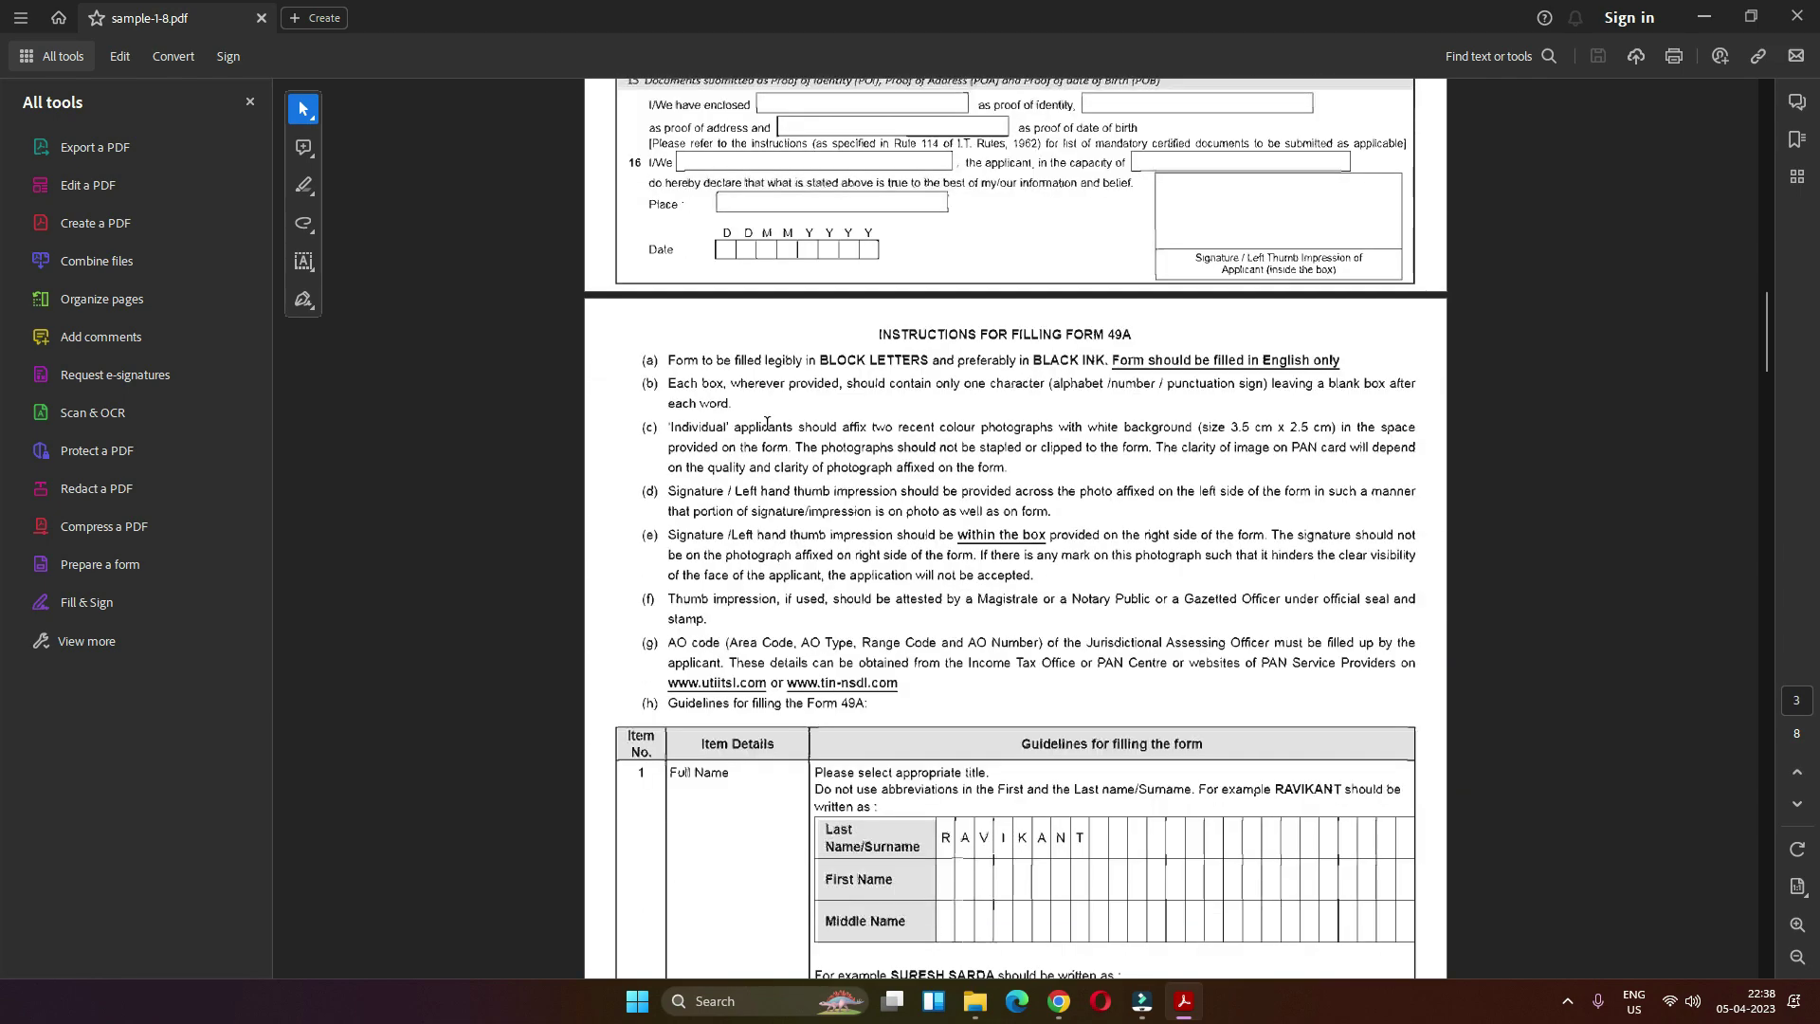
left_click(1796, 17)
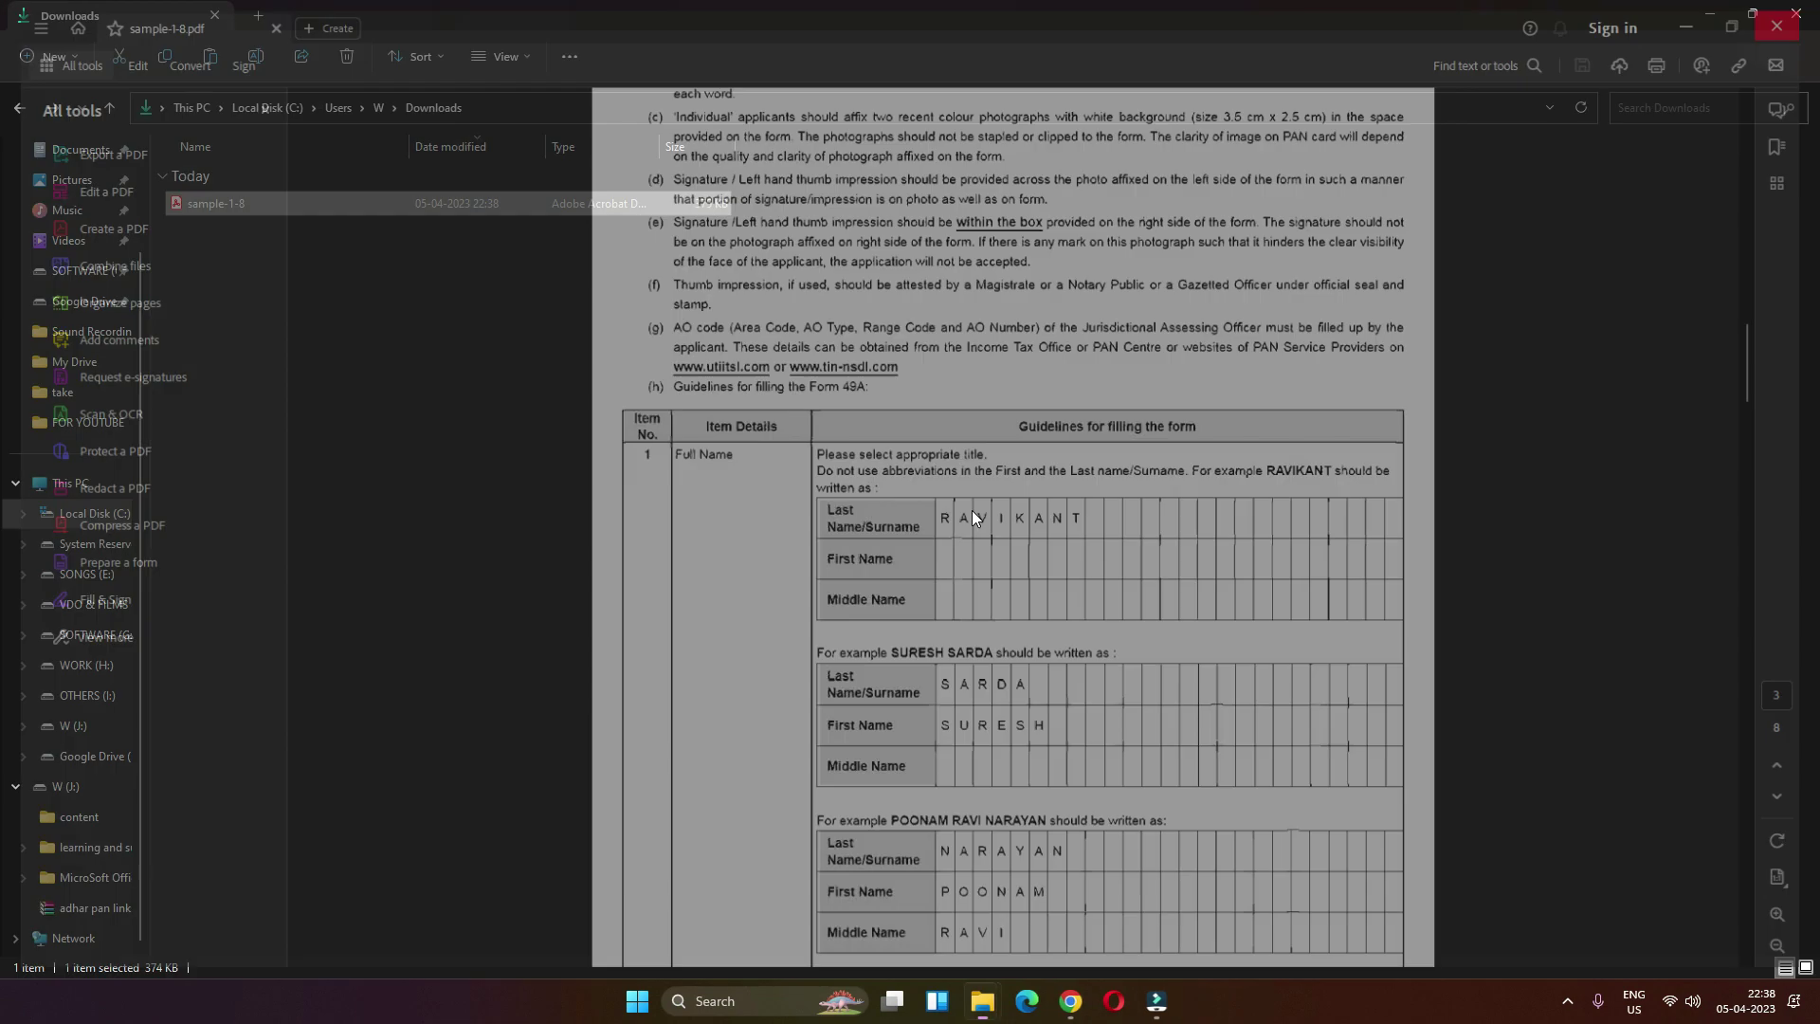
left_click(728, 466)
left_click(1796, 16)
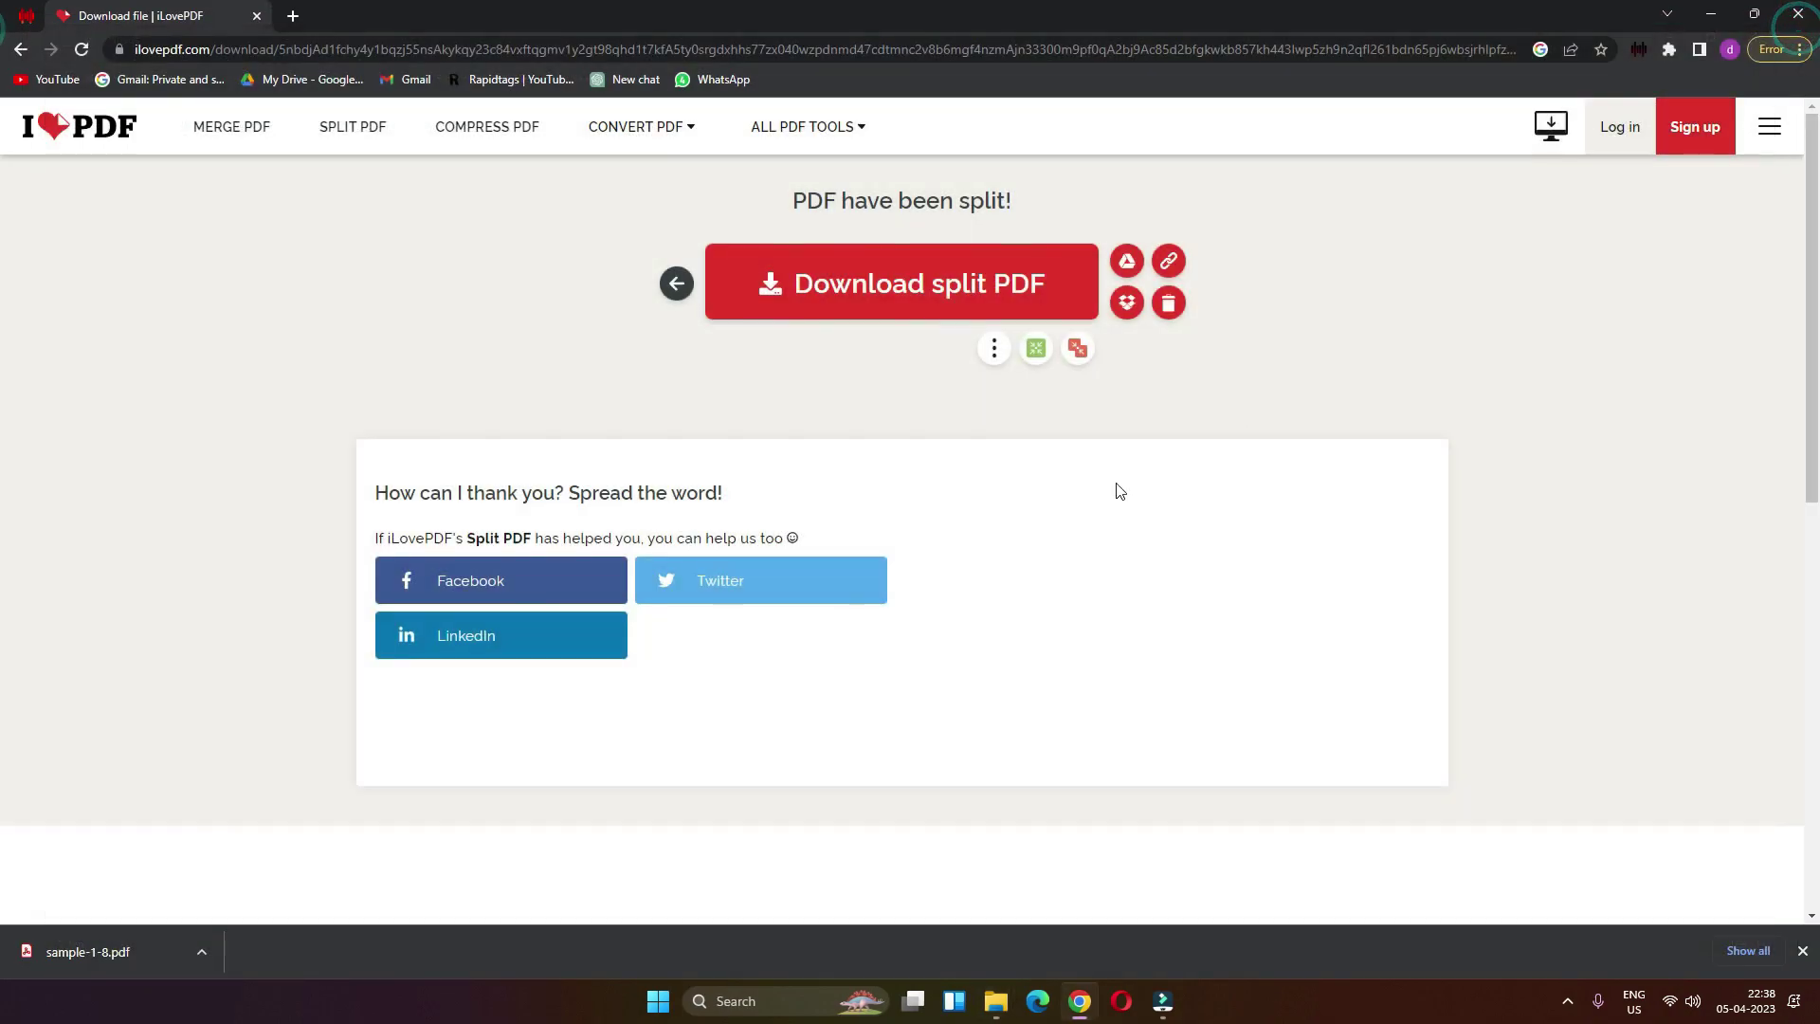
Step: Check that the Desktop sample.pdf is 378 KB in its Properties, then return to iLovePDF in Chrome
left_click(98, 135)
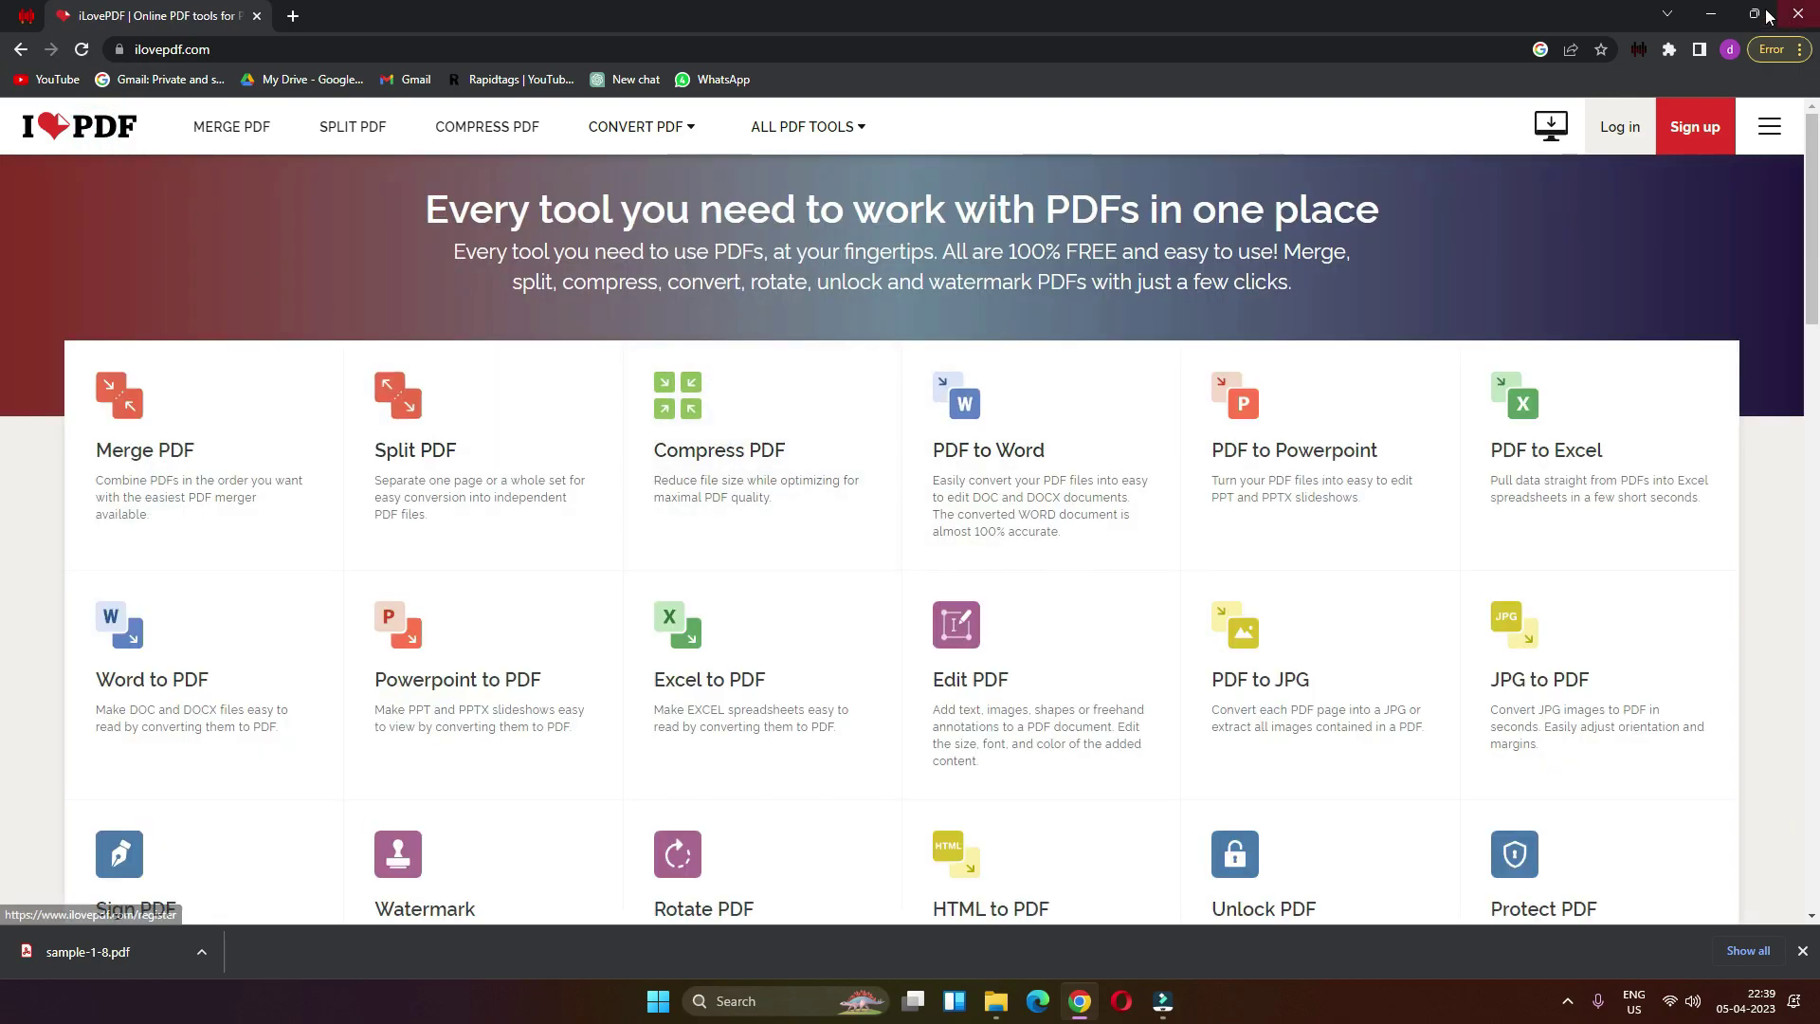
left_click(1711, 13)
left_click(965, 580)
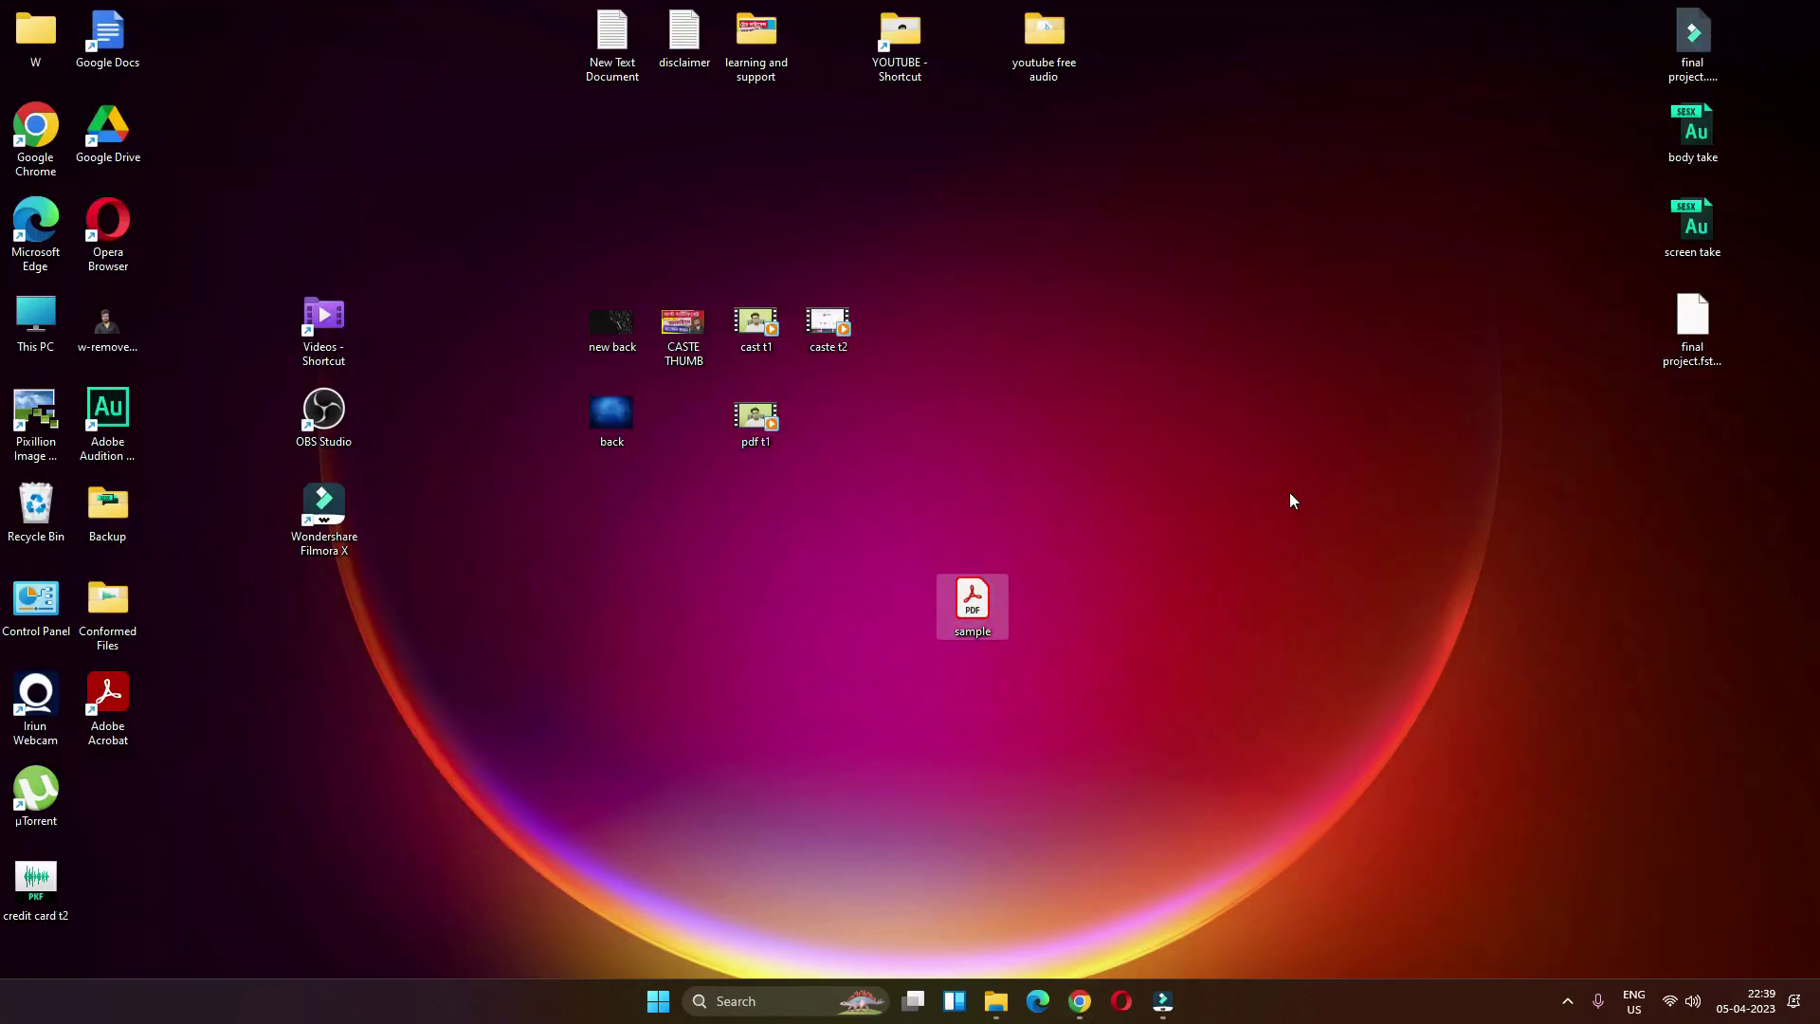
key("alt+Return")
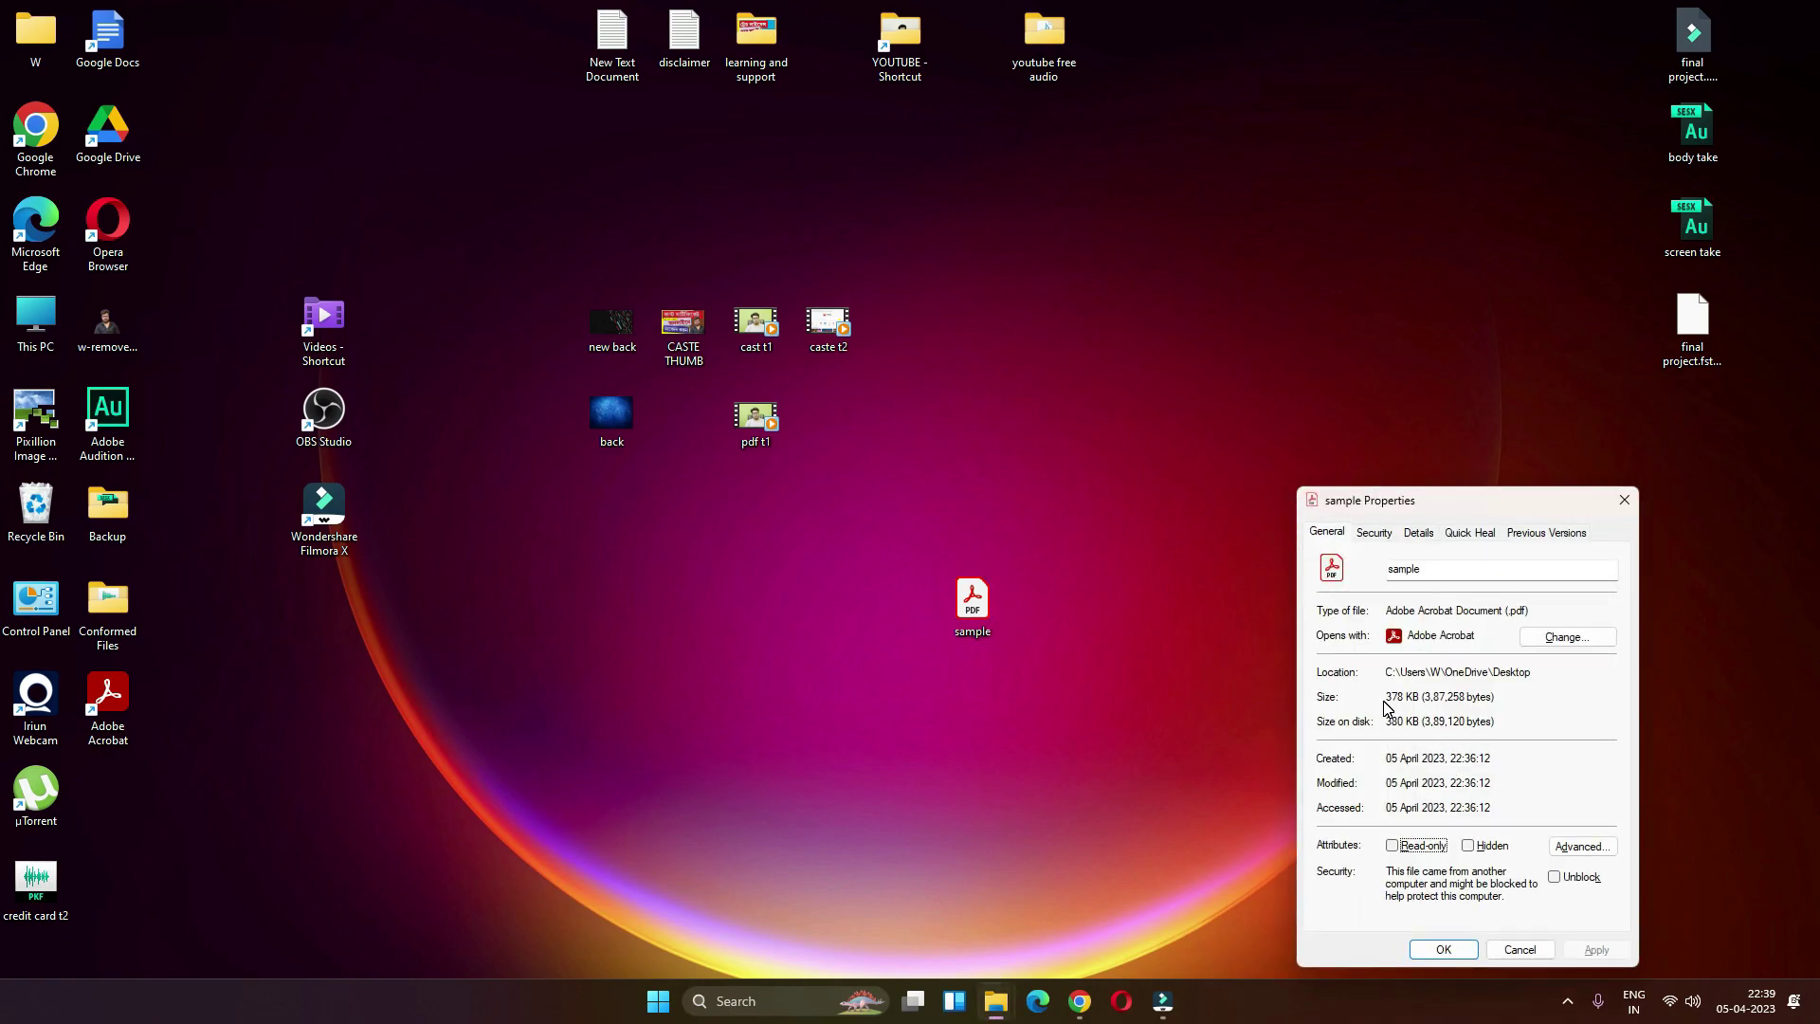
left_click(1441, 949)
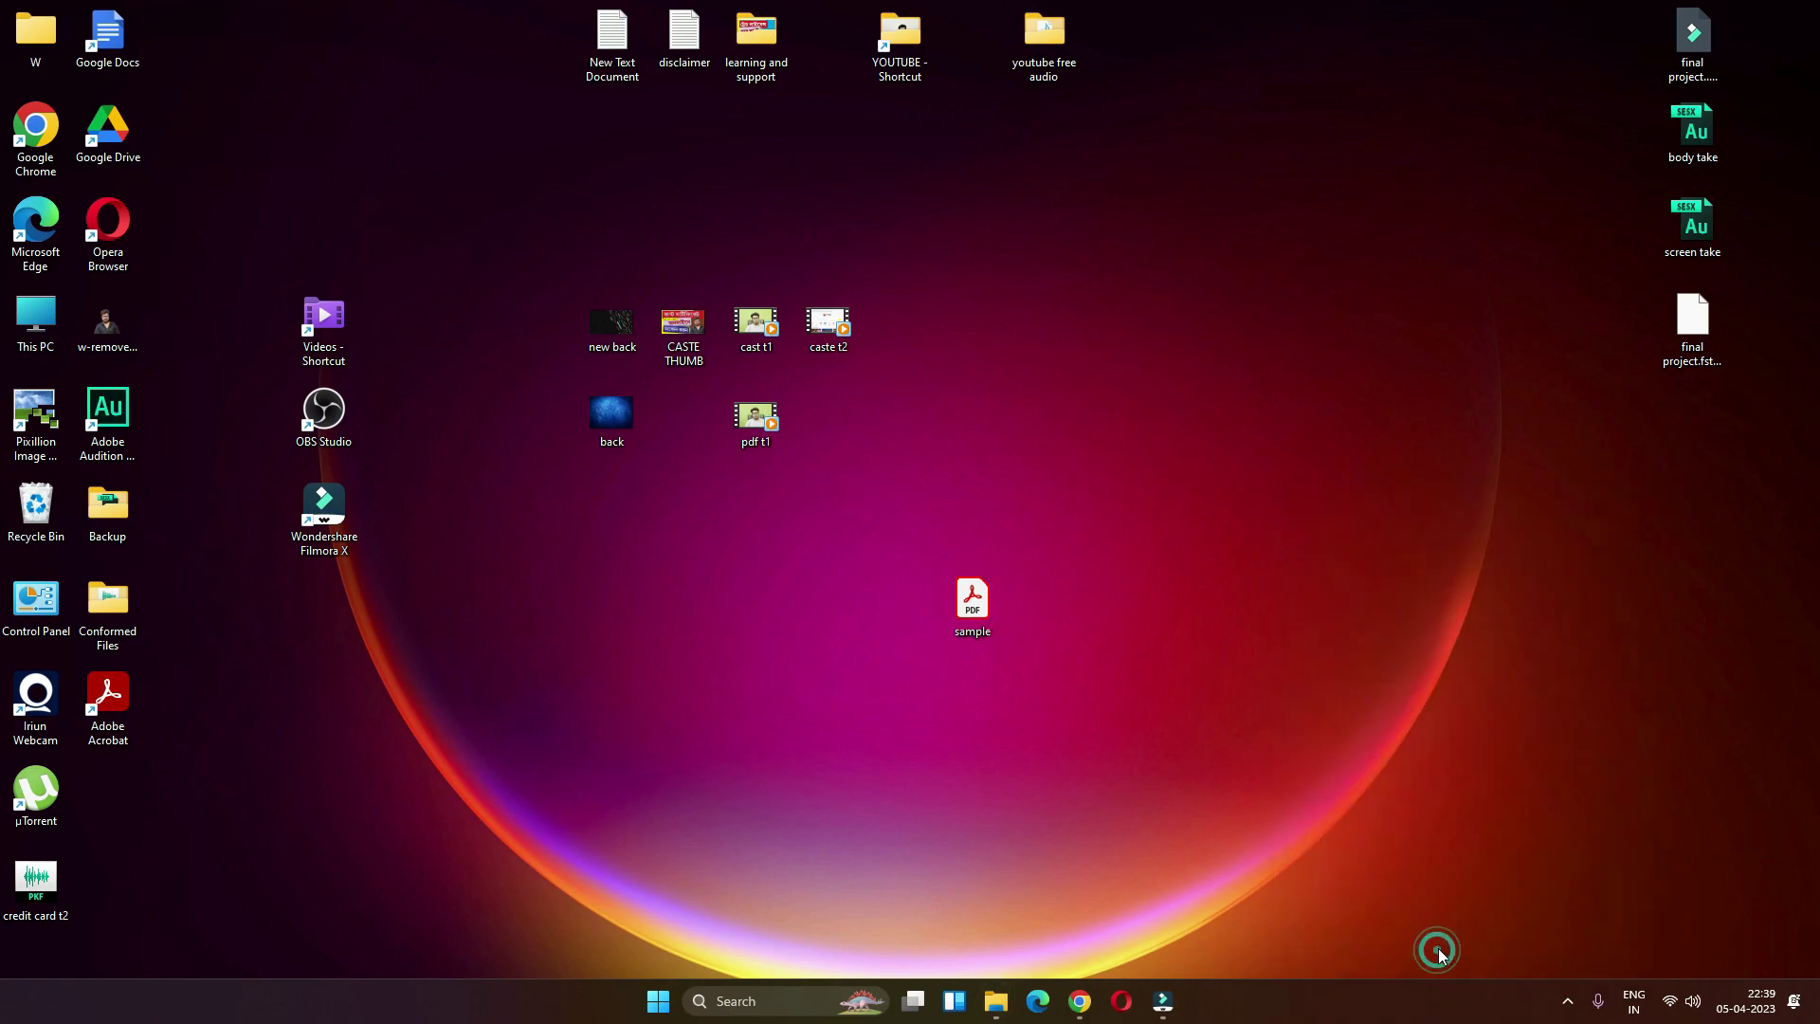
left_click(1088, 1004)
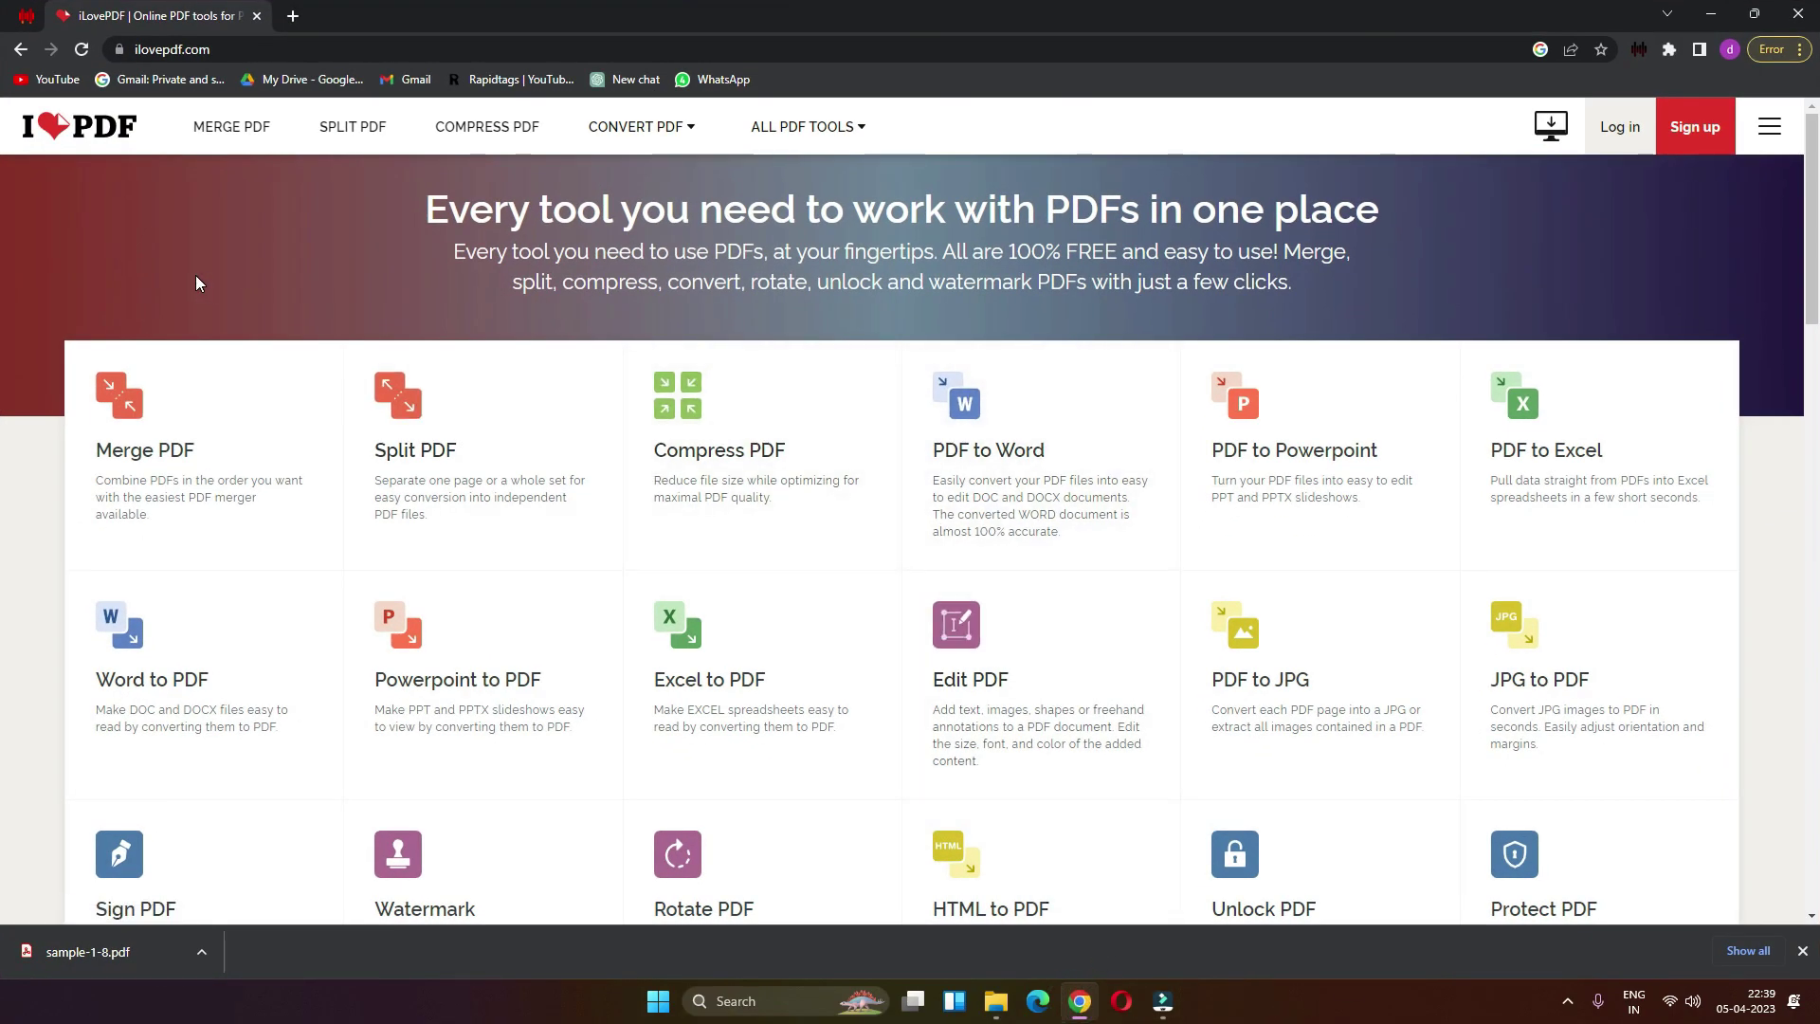
Step: Compress the Desktop sample.pdf at Recommended level and download sample_compressed.pdf (349.21 KB)
left_click(734, 445)
left_click(860, 354)
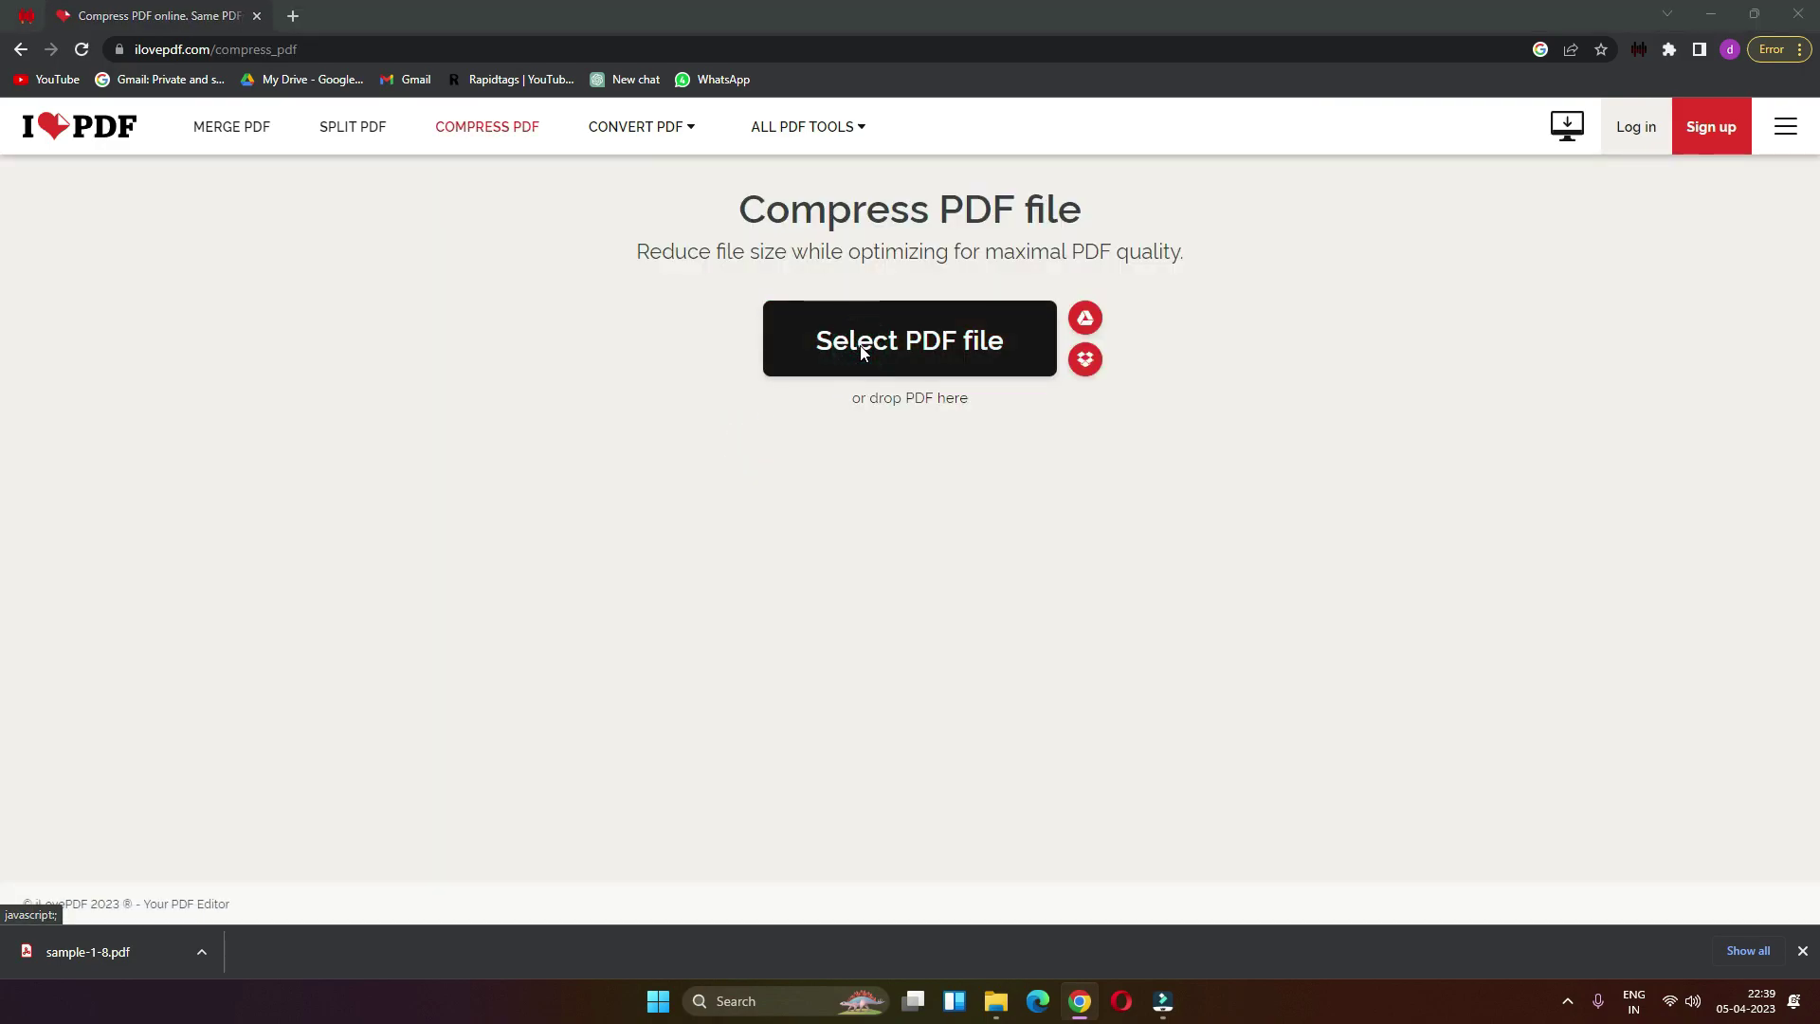
left_click(213, 271)
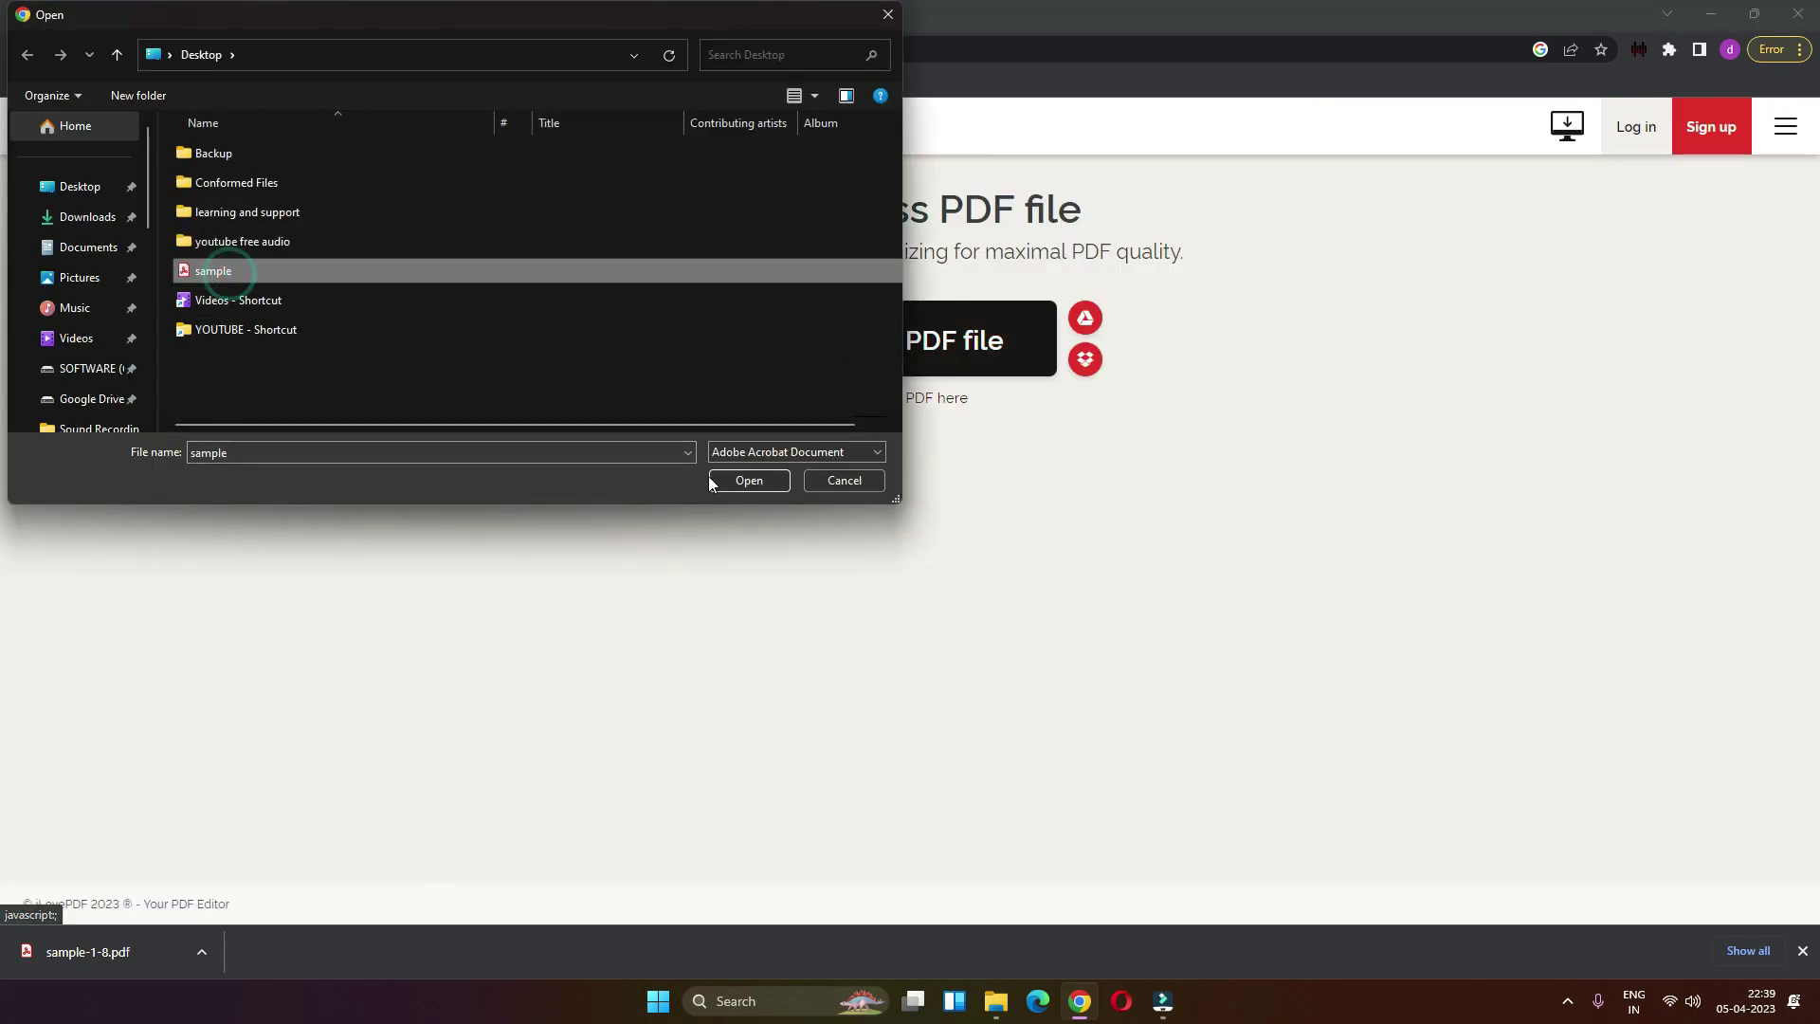
left_click(748, 481)
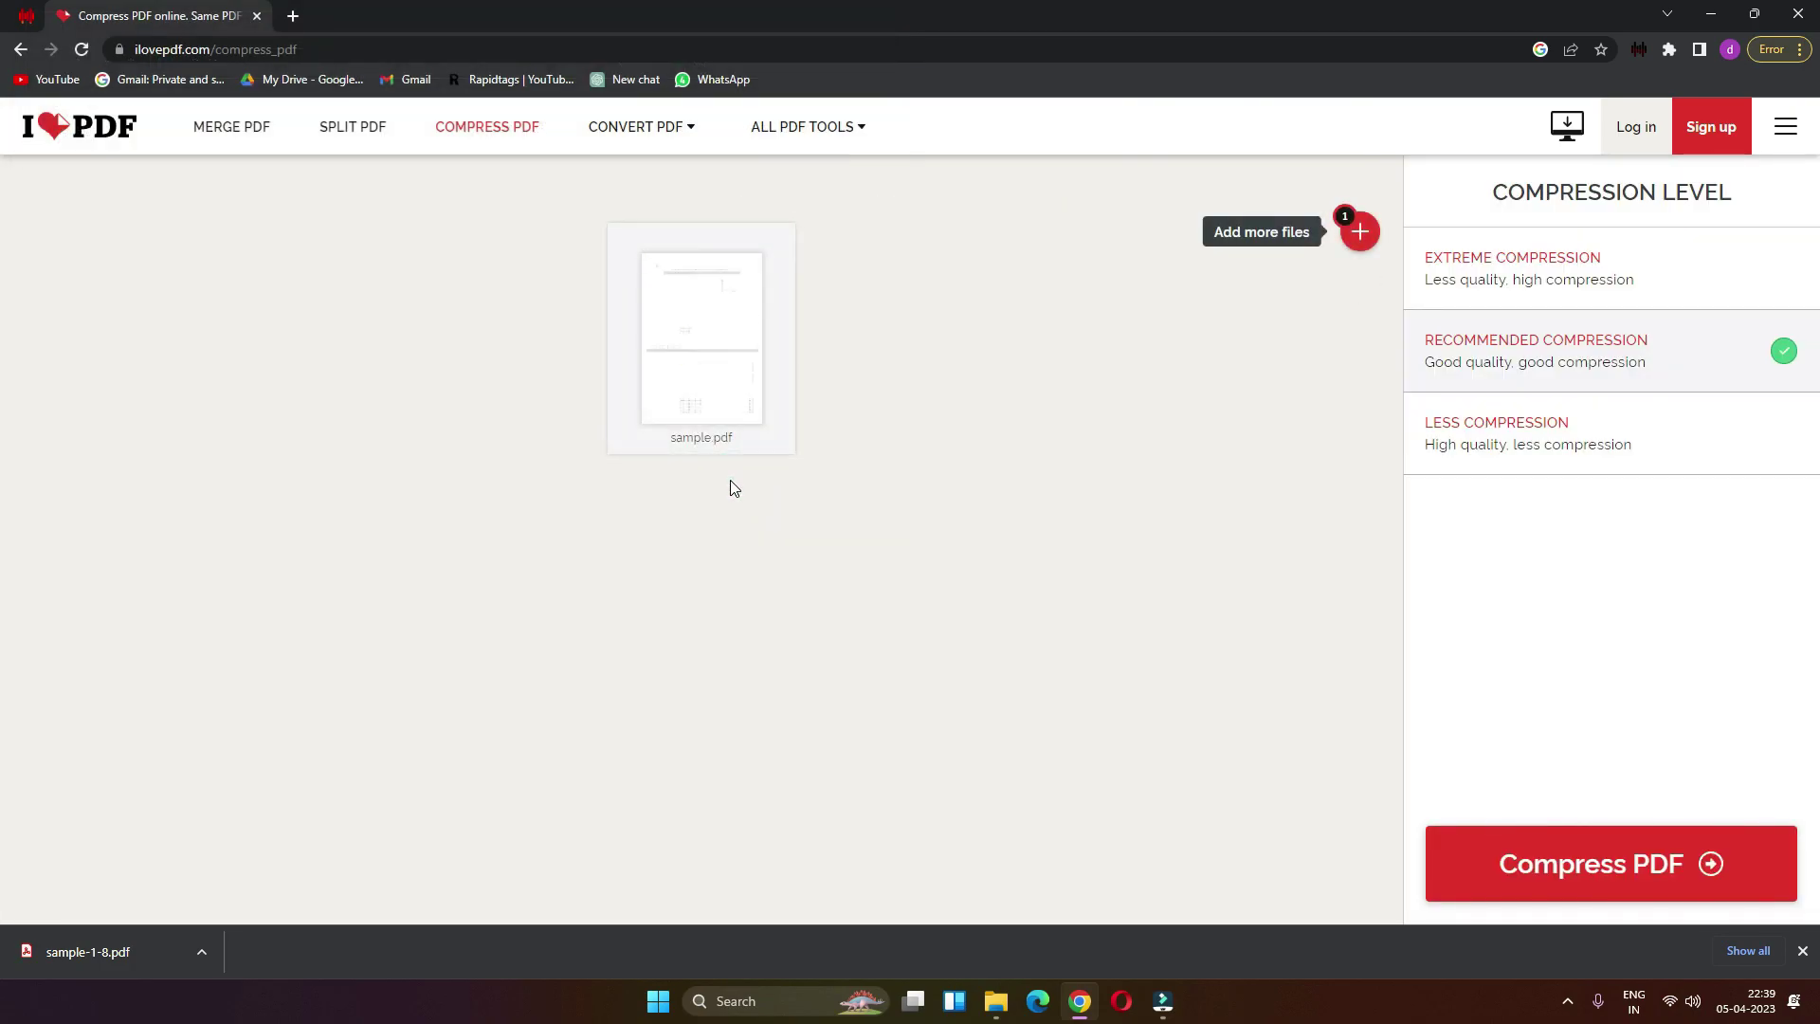
left_click(1547, 880)
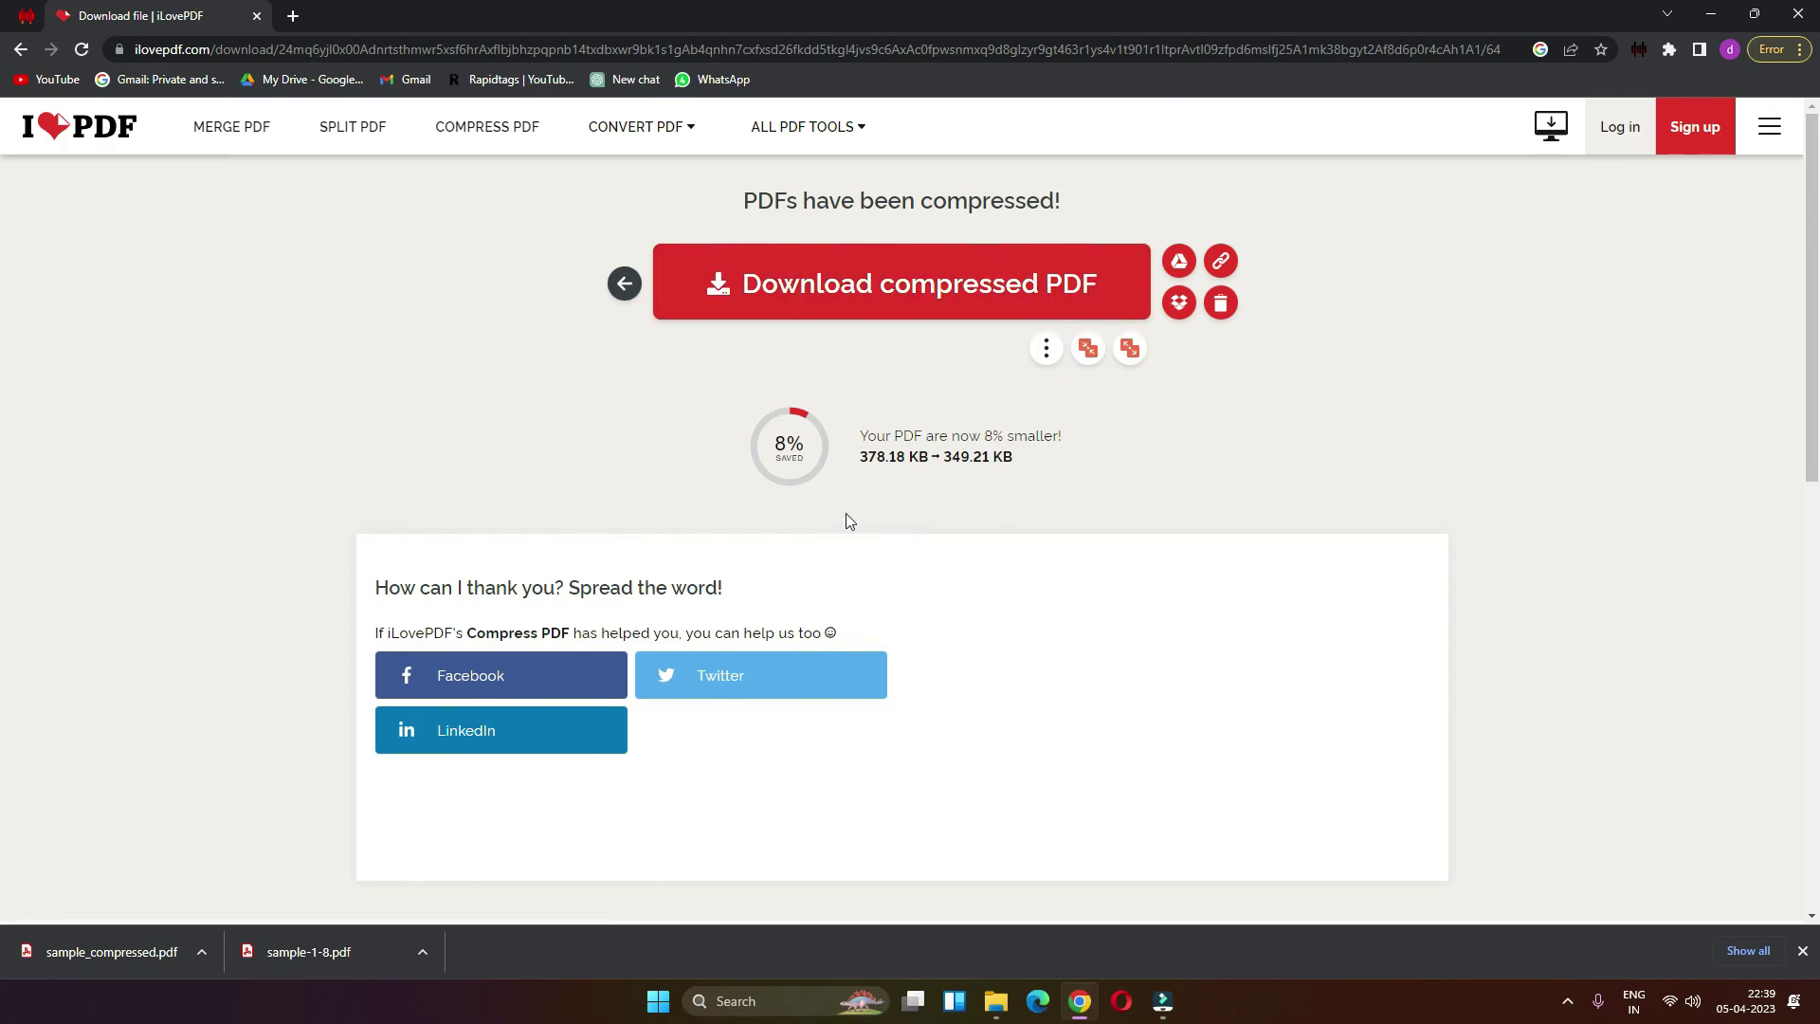
left_click(196, 954)
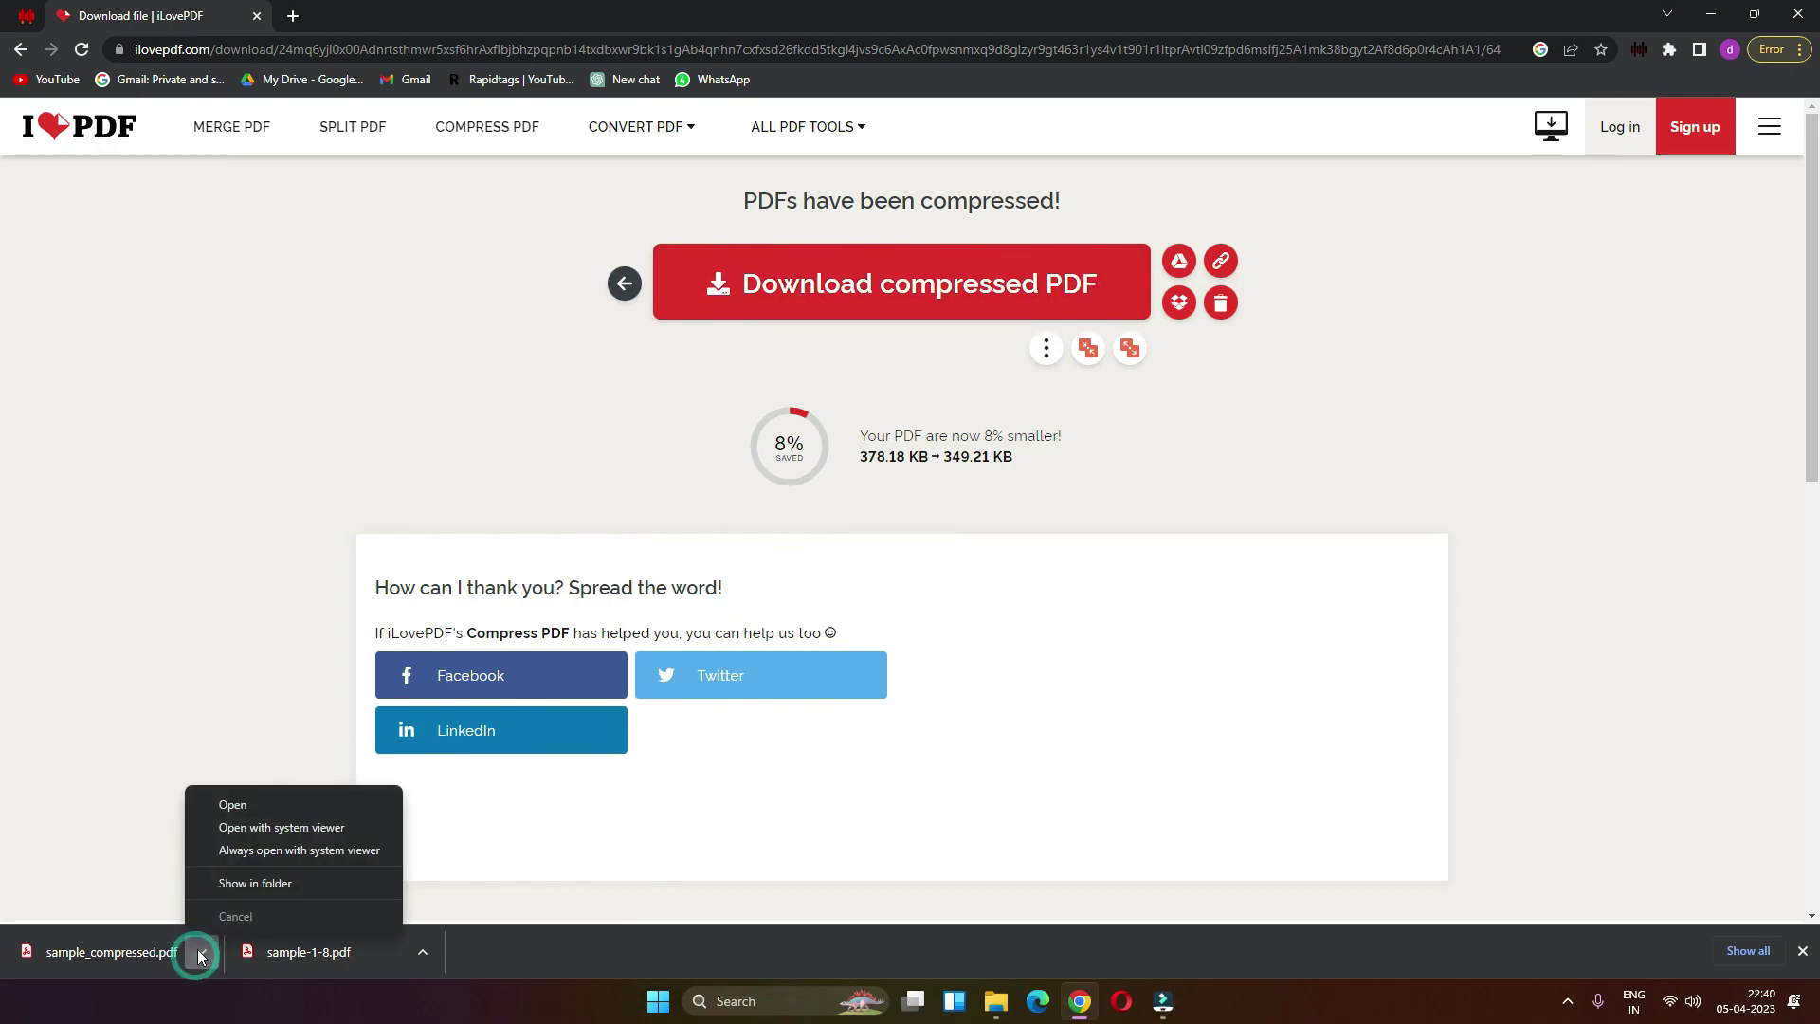
Step: Confirm sample_compressed.pdf in Downloads is 349 KB in its Properties, then close the Downloads folder
left_click(254, 891)
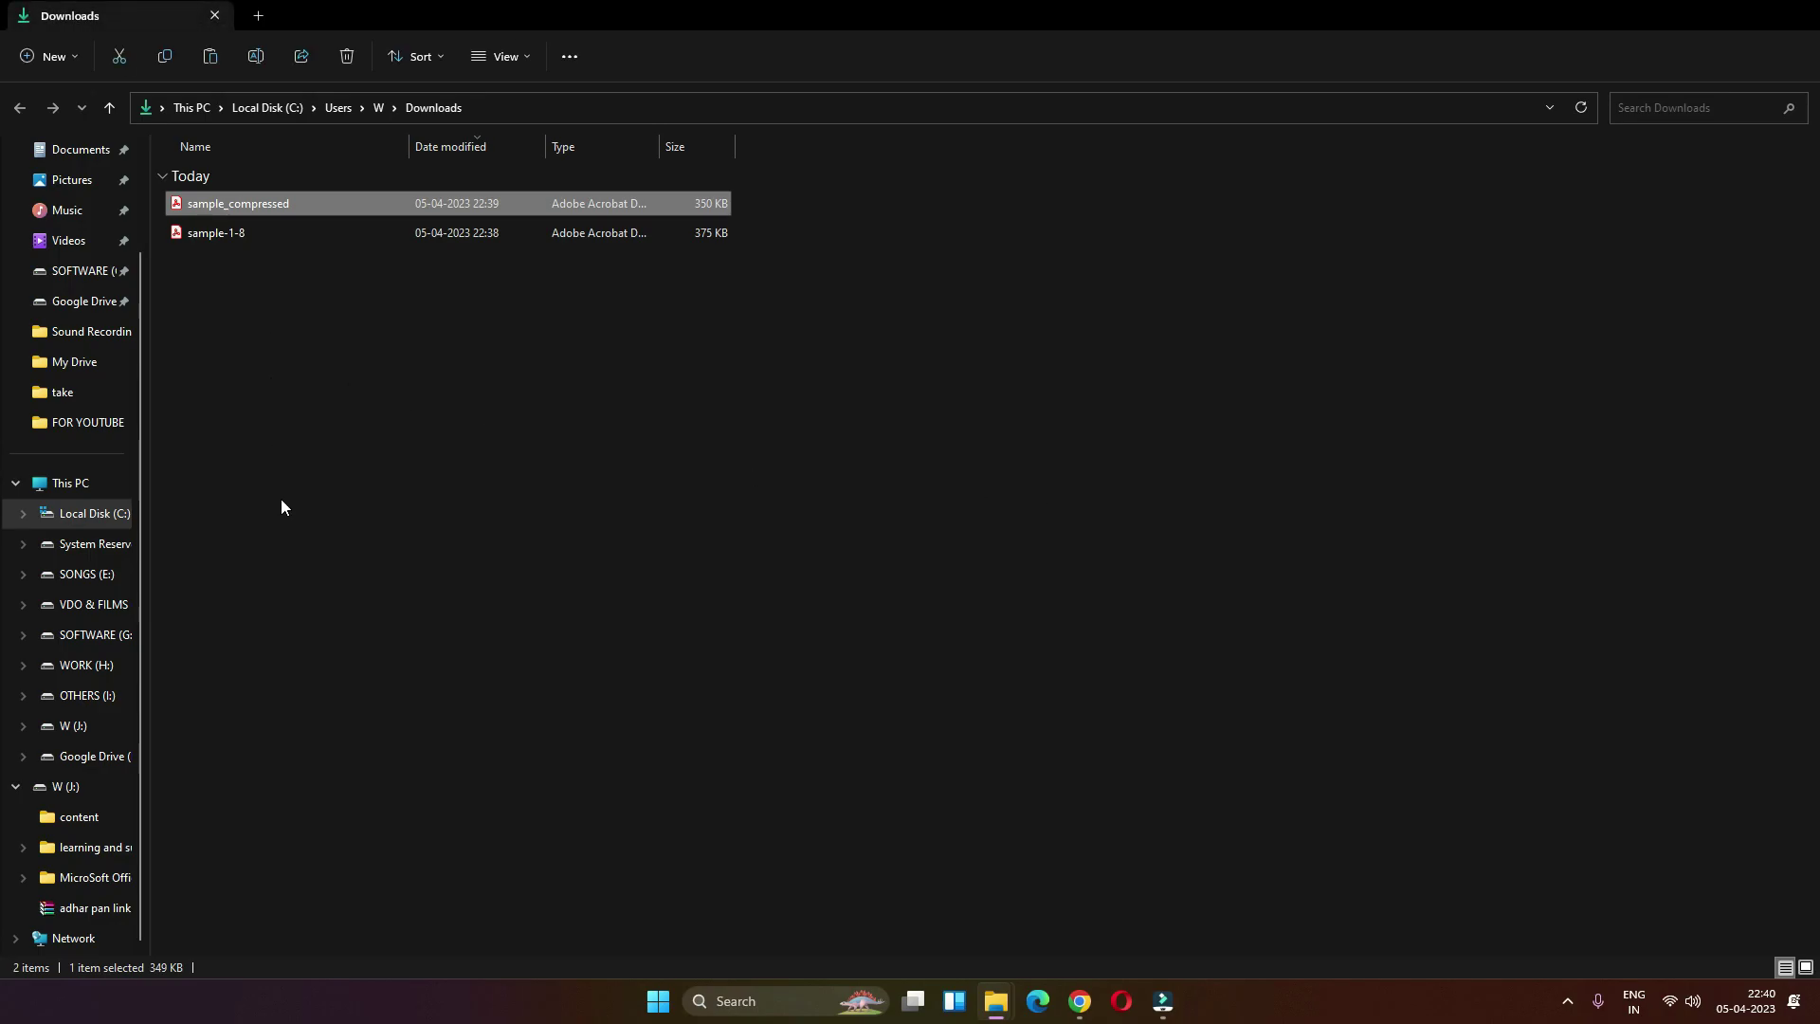
key("alt+Return")
left_click_drag(423, 496, 765, 301)
left_click(721, 509)
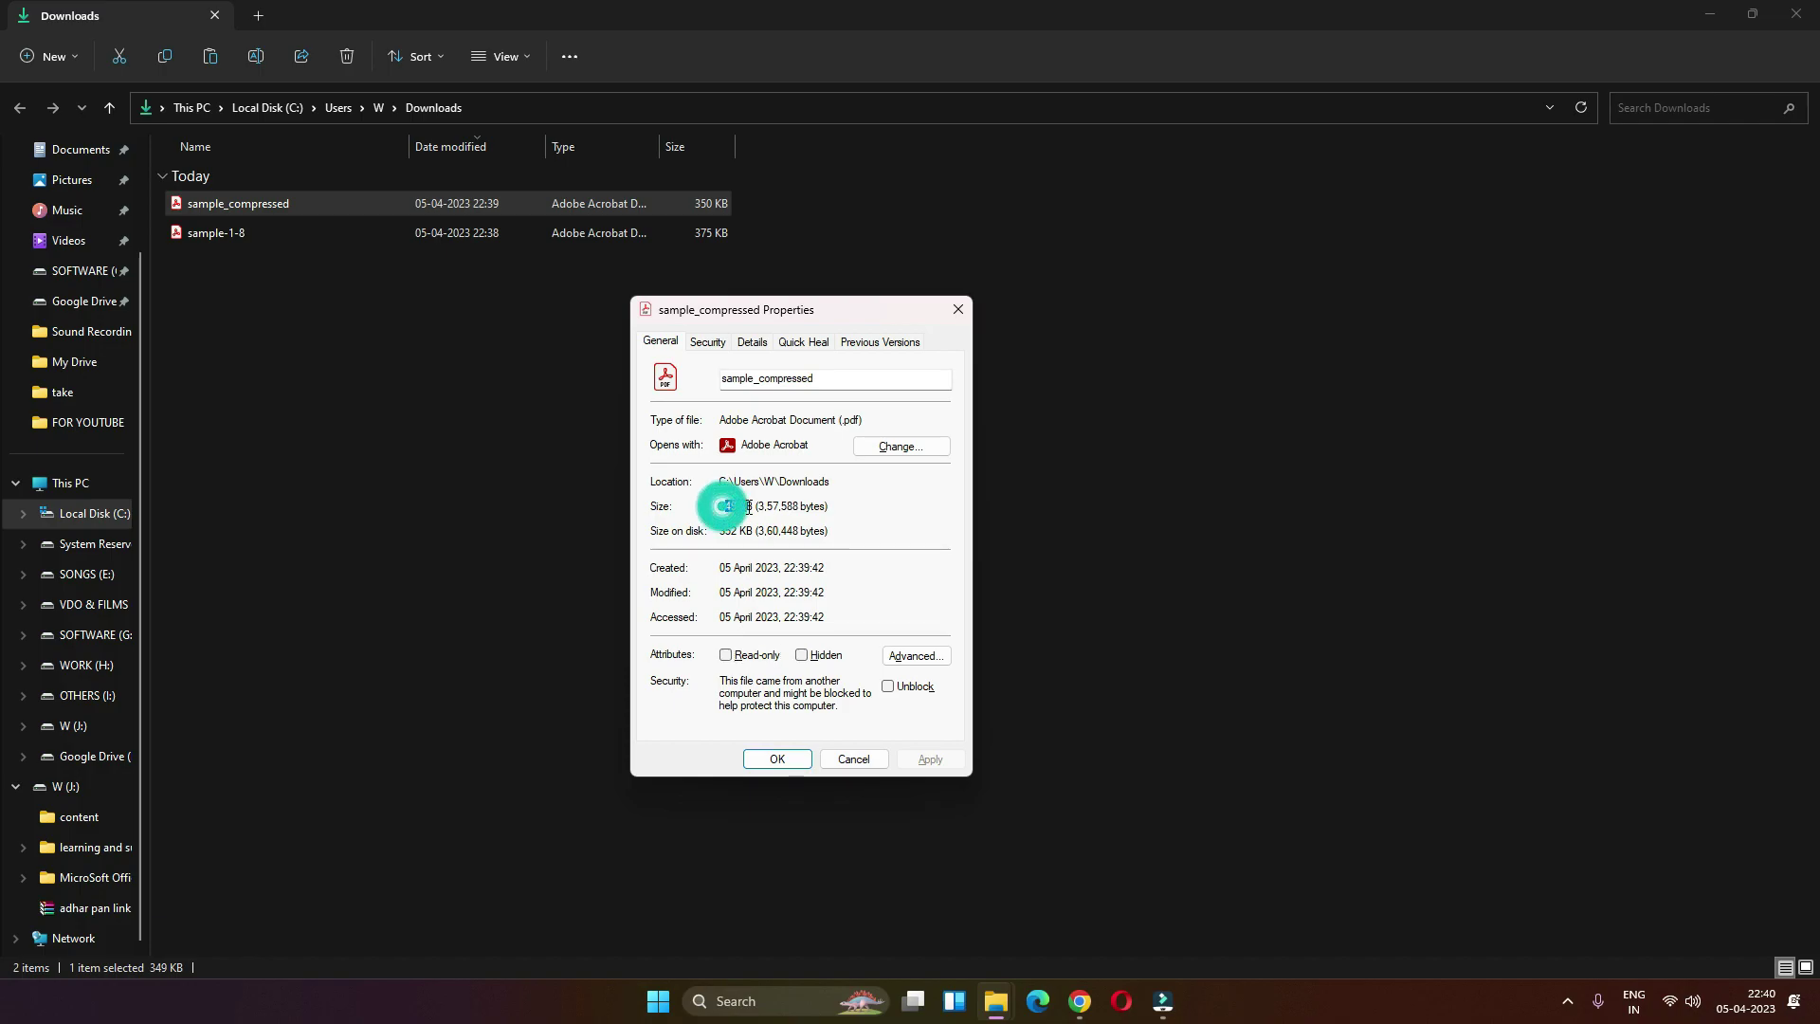
left_click(723, 512)
left_click(723, 511)
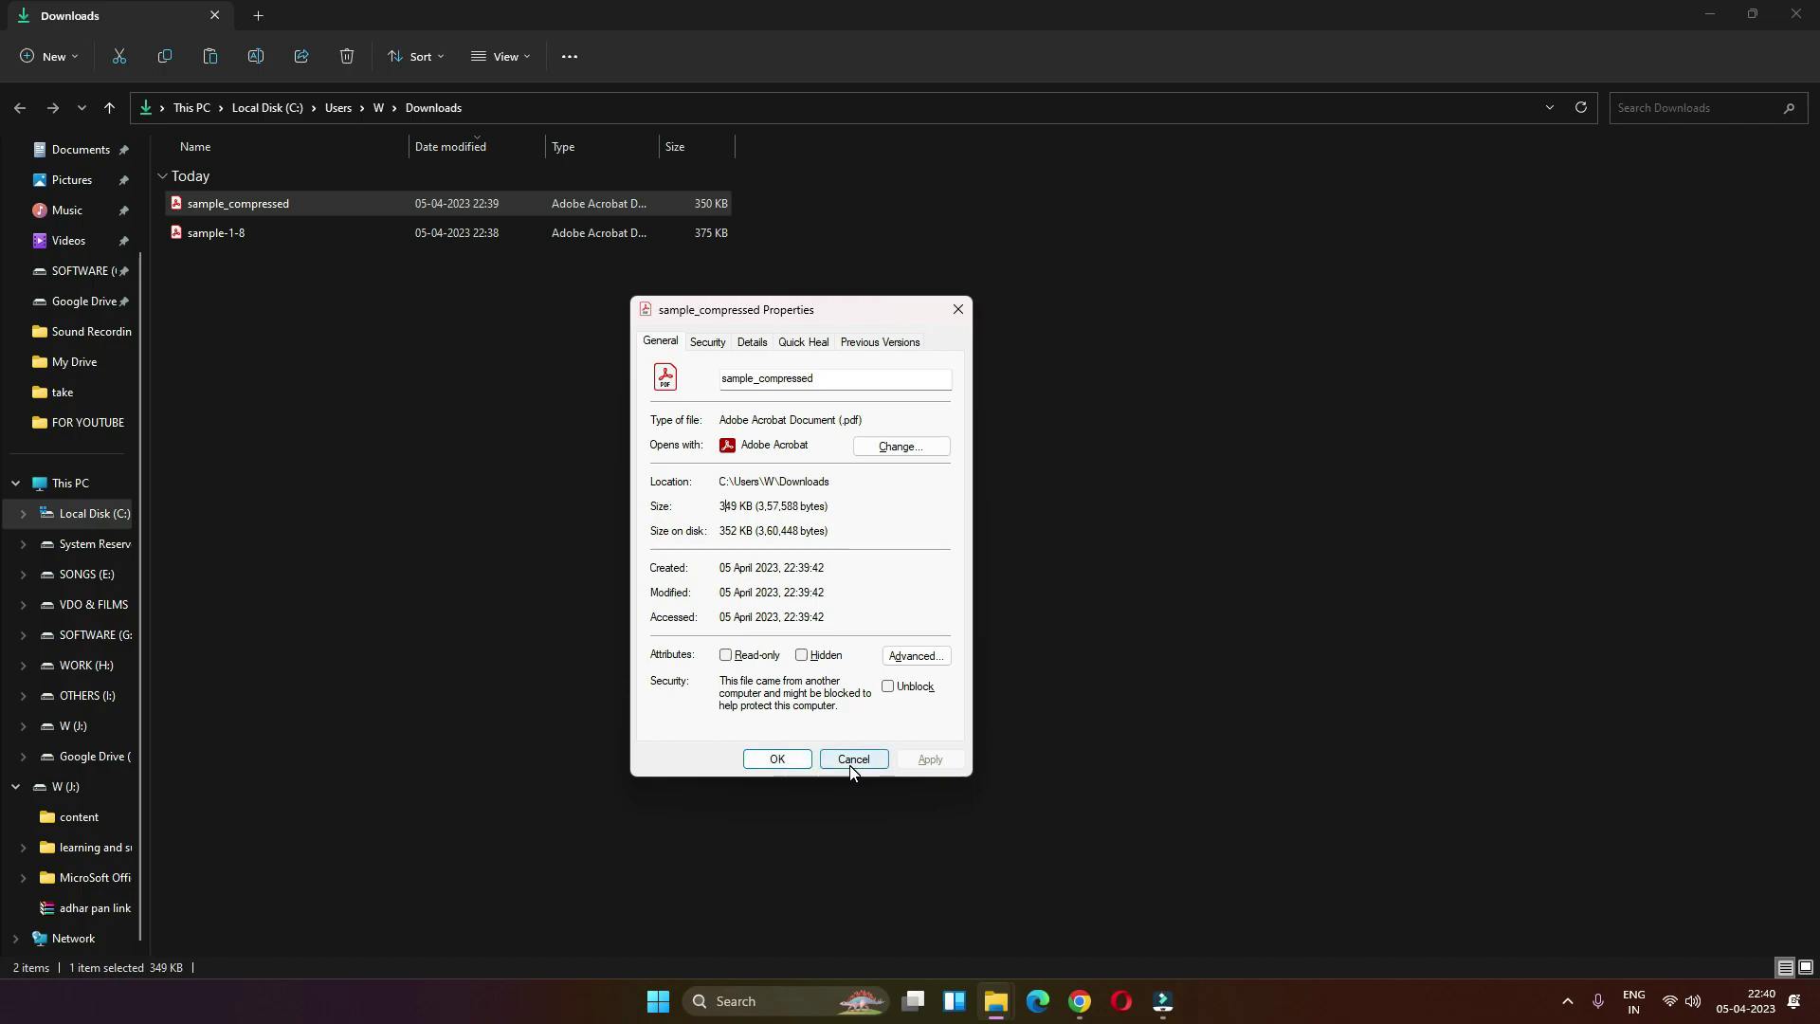
left_click(791, 770)
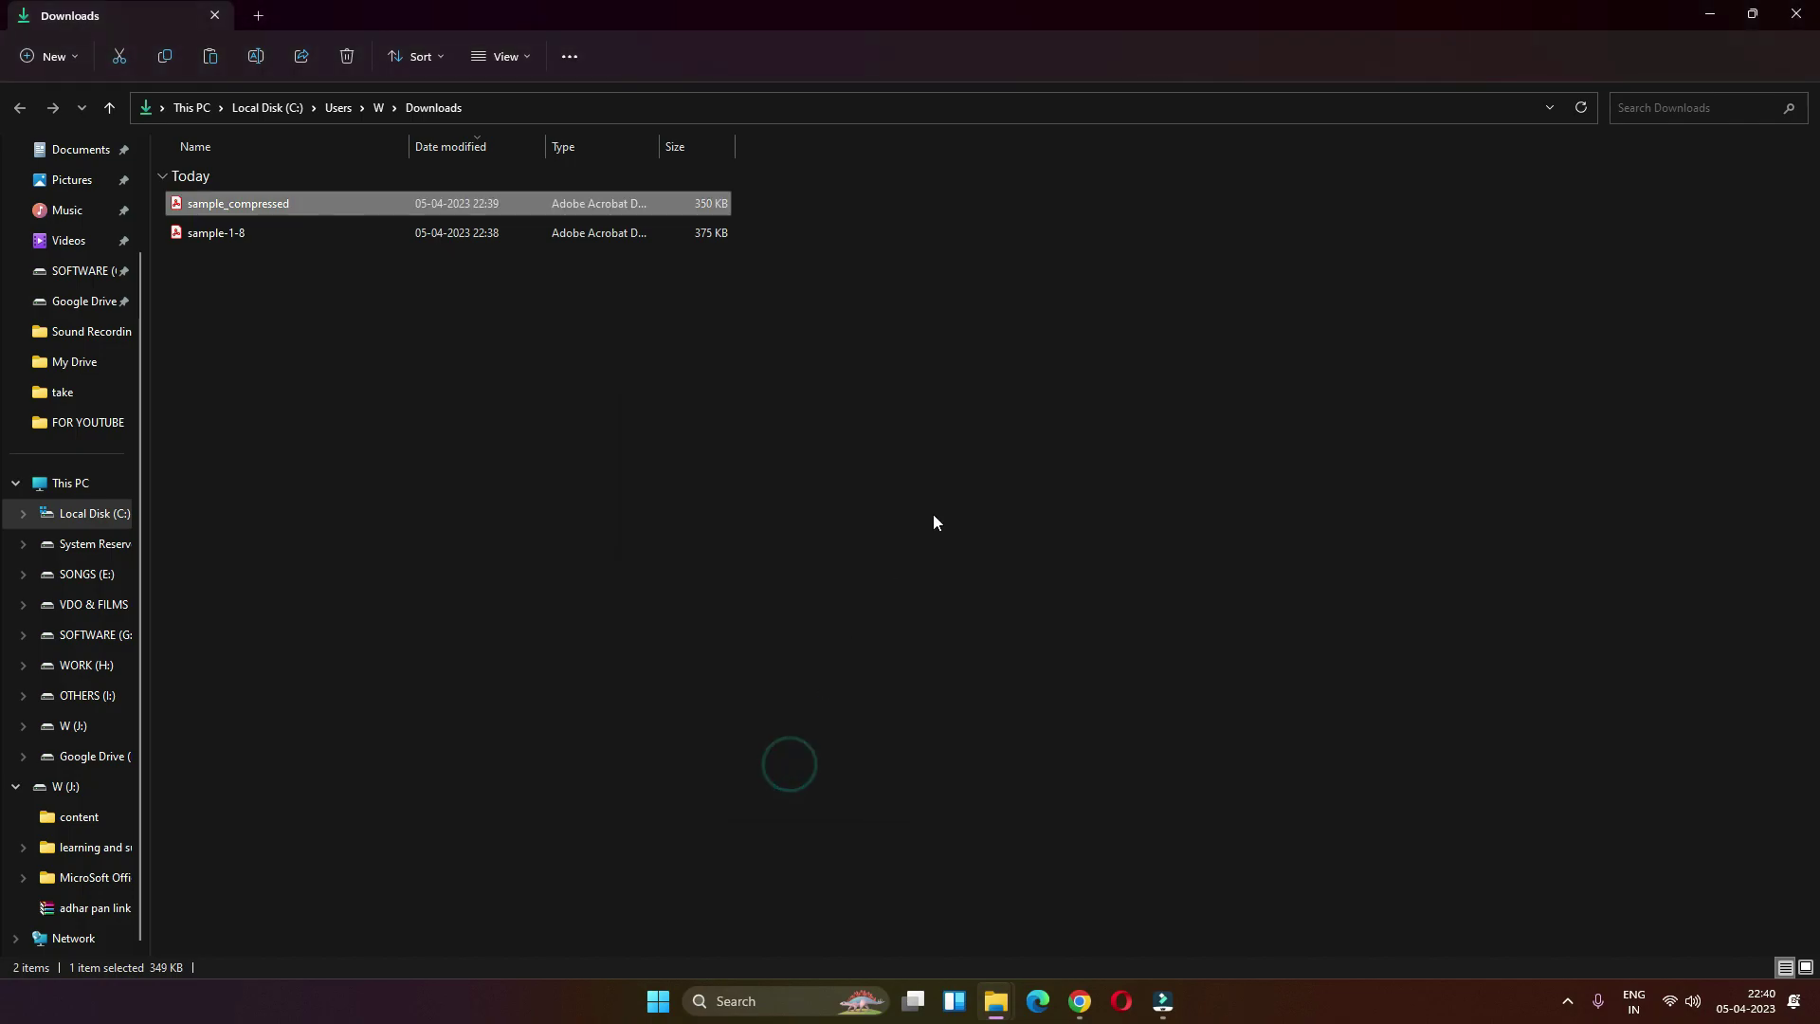
left_click(1612, 280)
left_click(1795, 14)
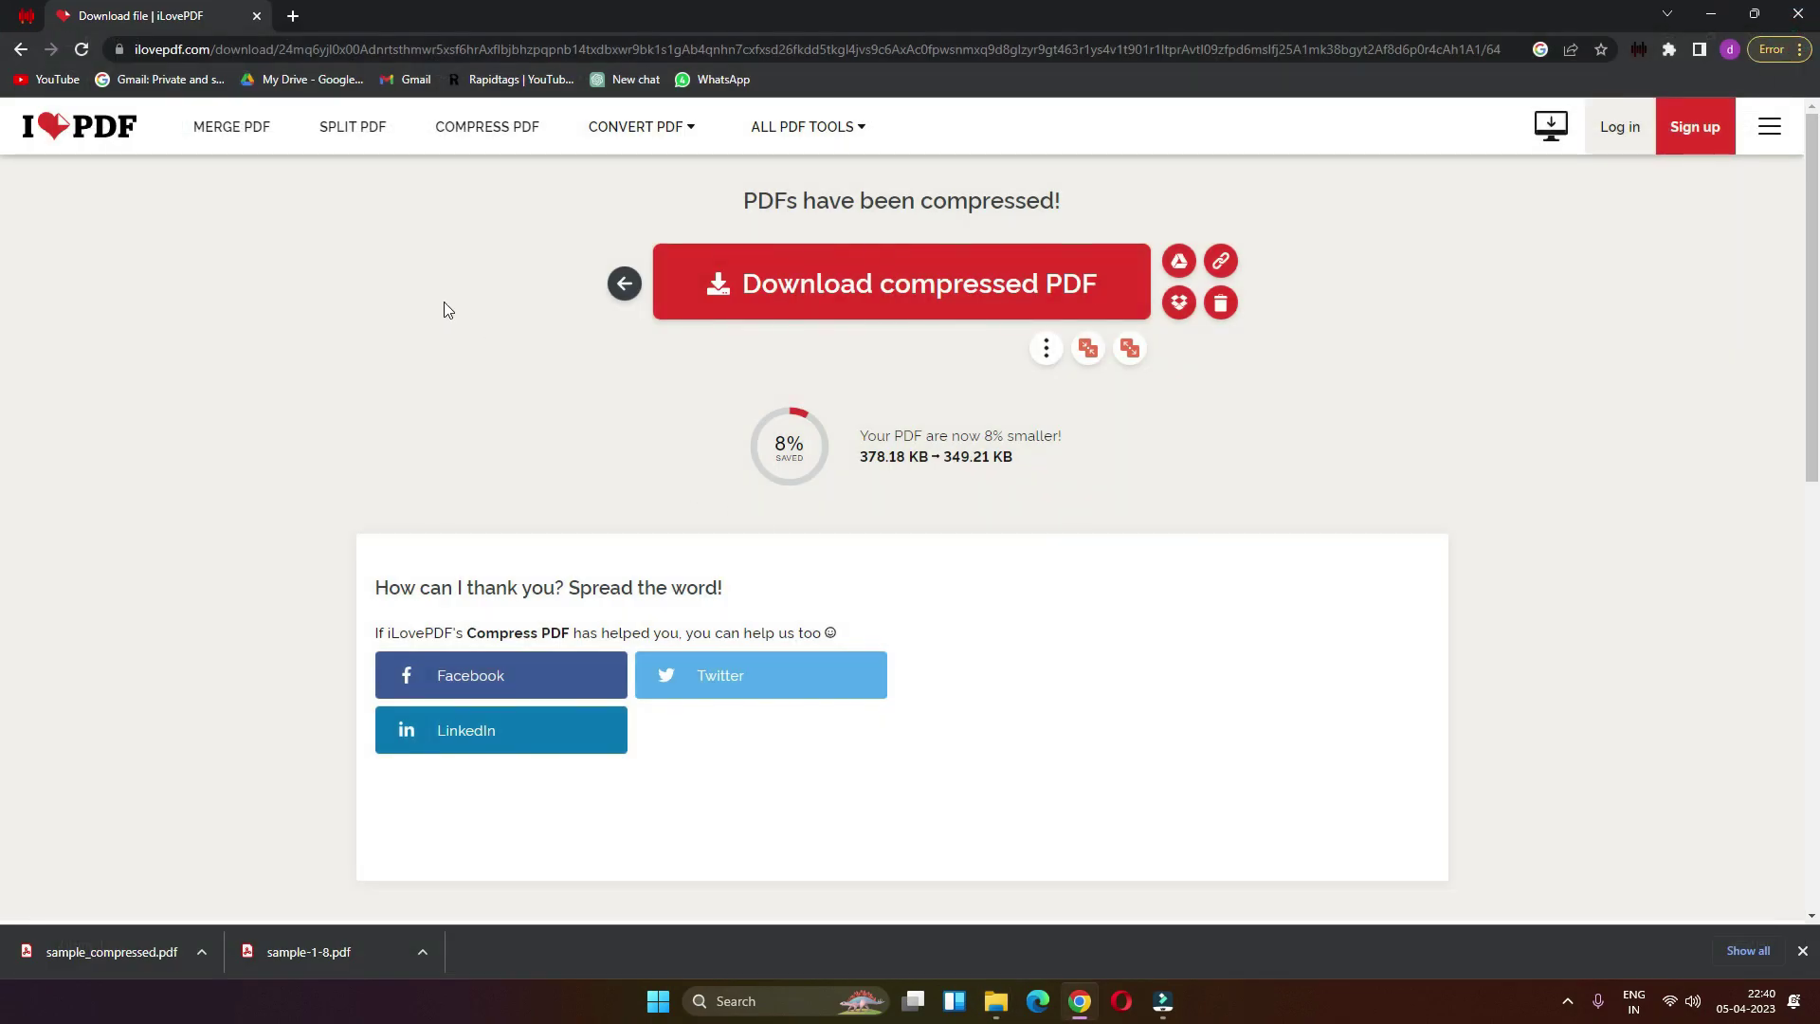
Step: Return from the compression results to iLovePDF home, briefly visiting the PDF to Word tool
left_click(86, 142)
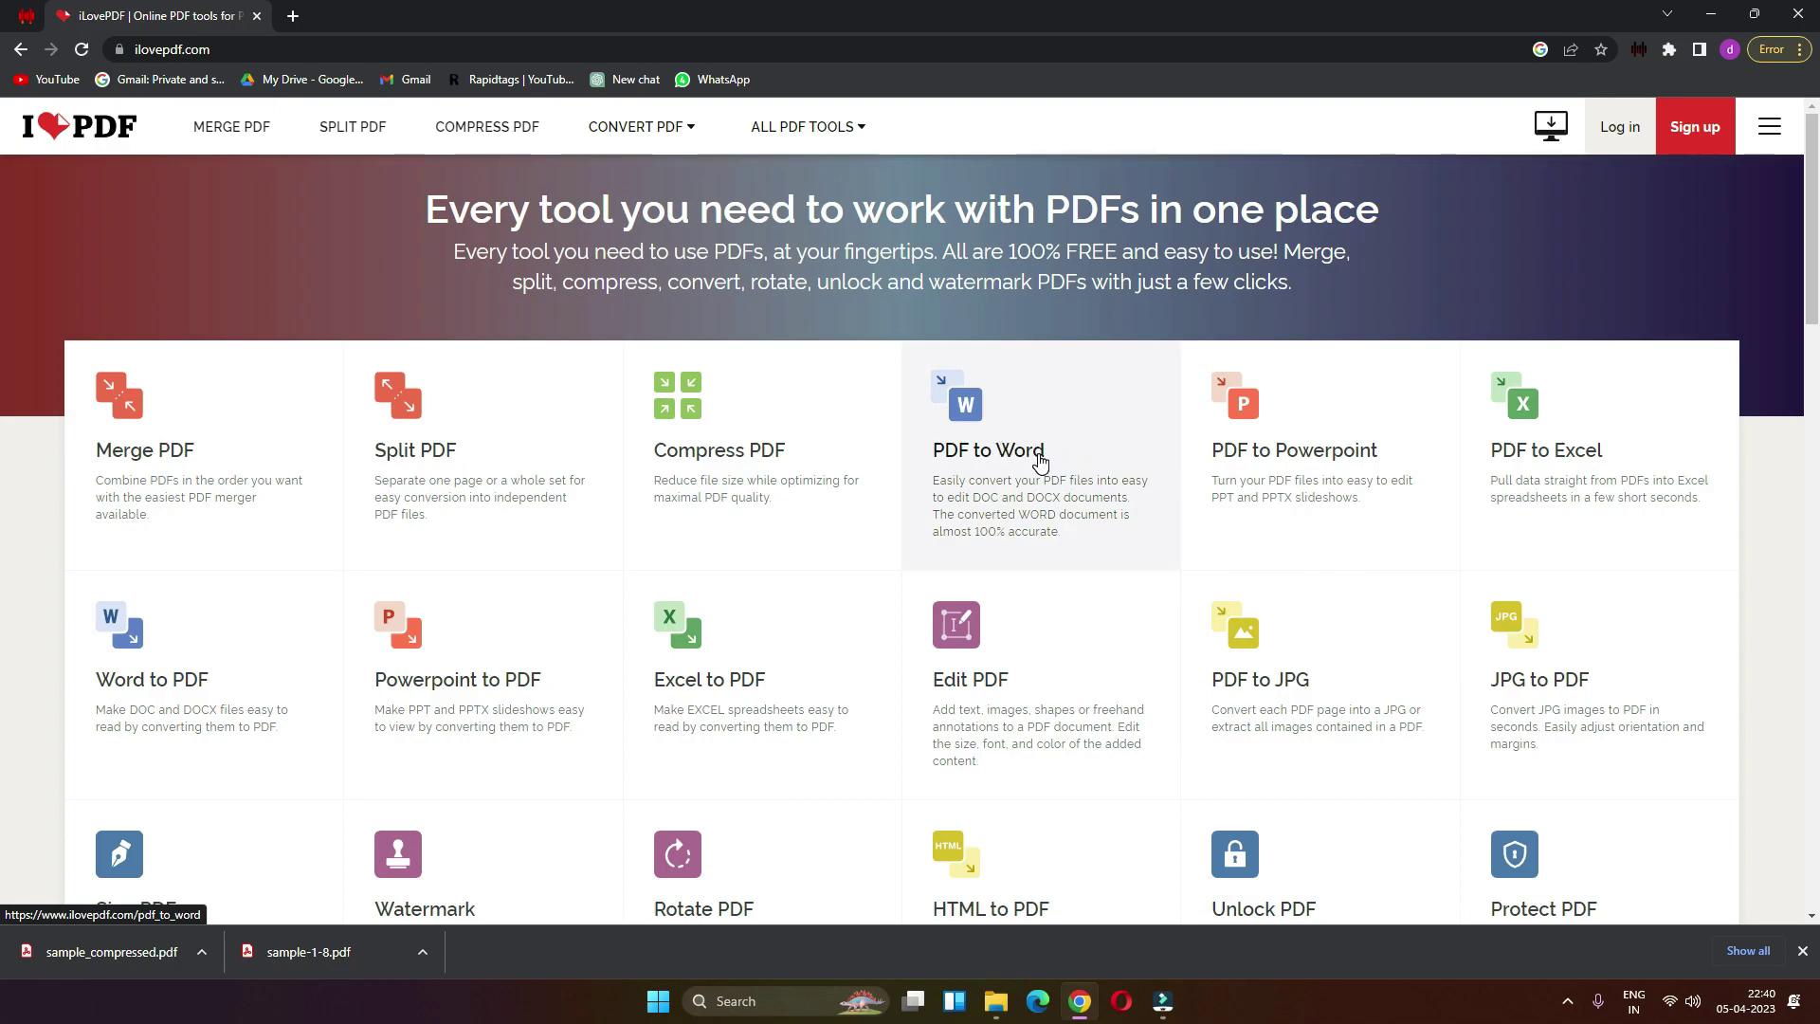
left_click(1015, 485)
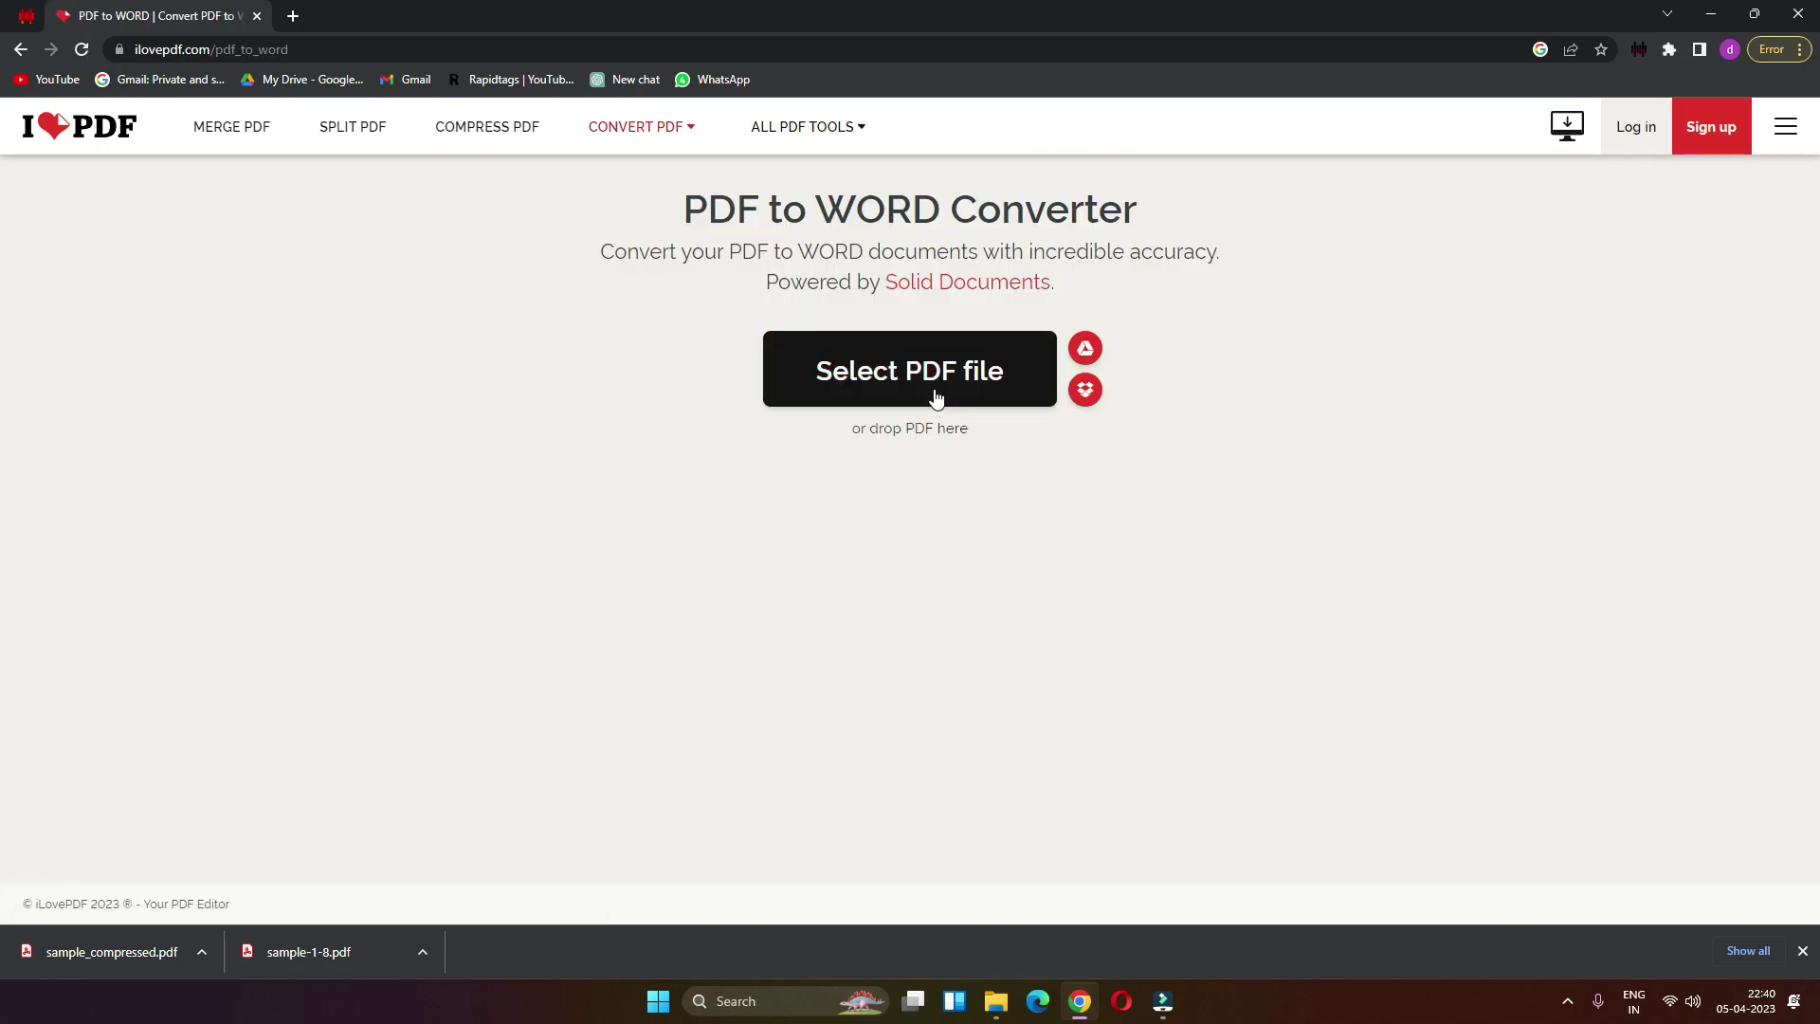
left_click(80, 127)
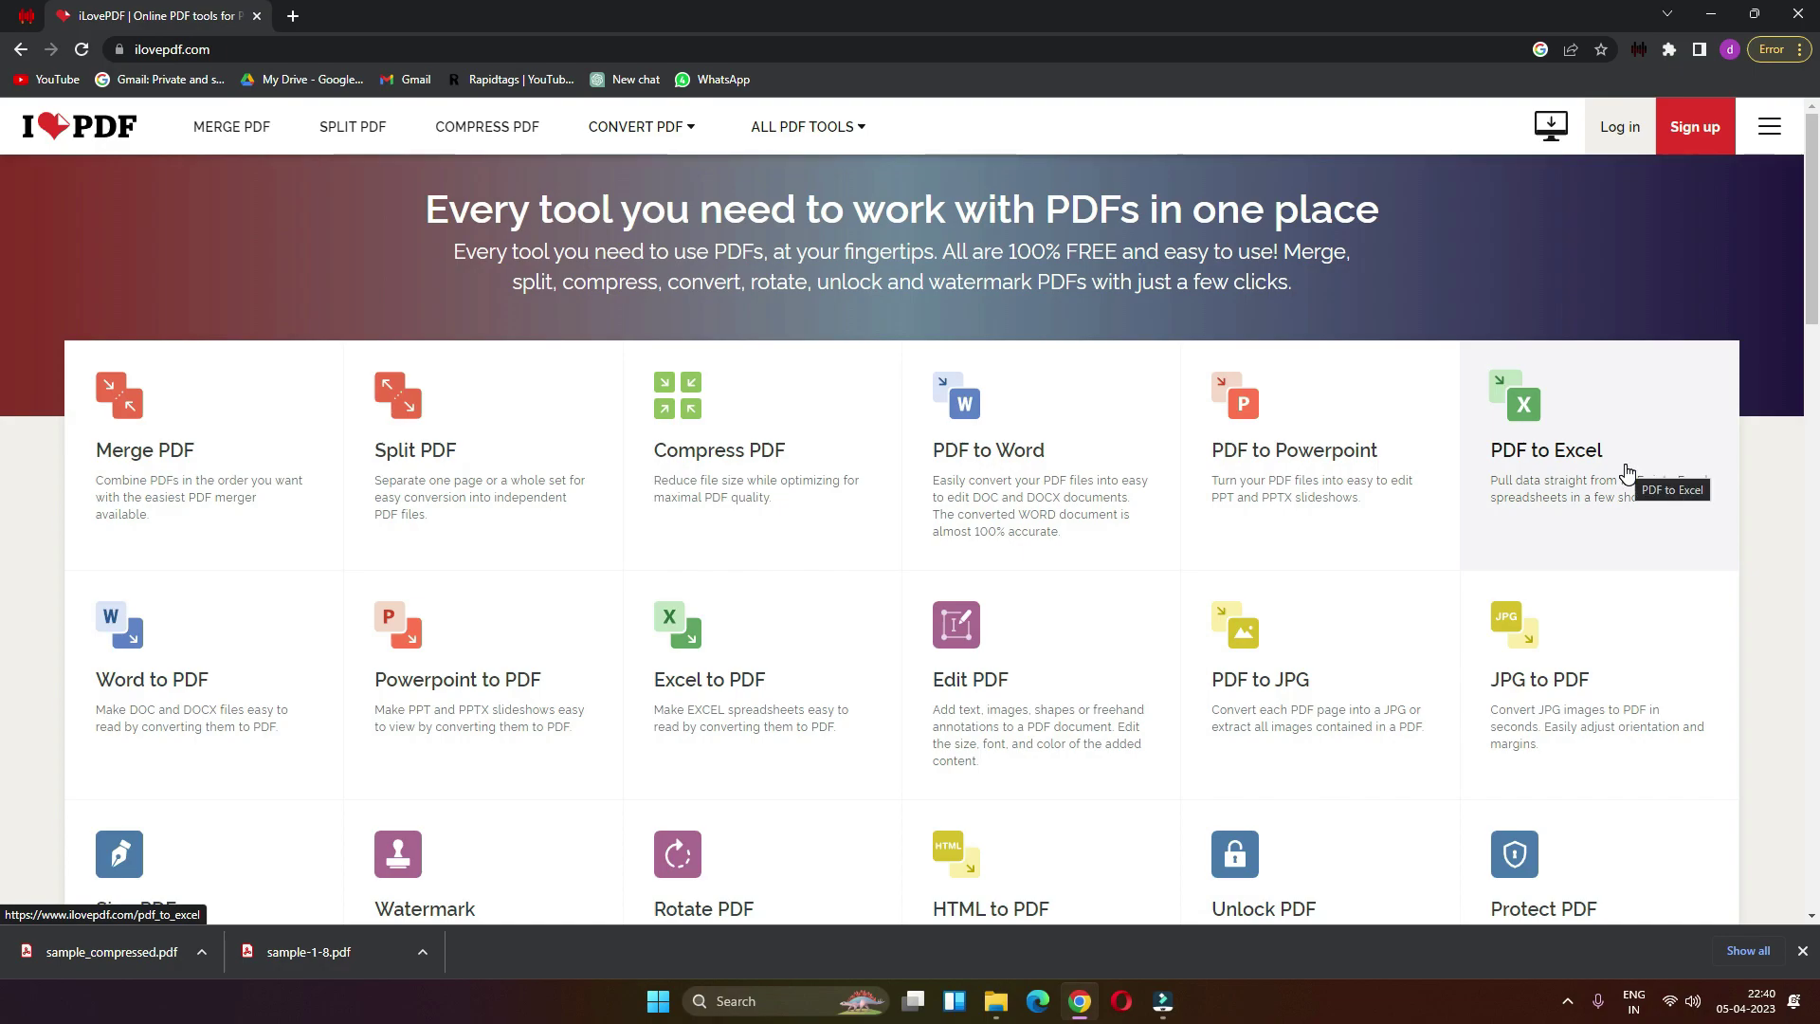
scroll(268, 642, "down", 2)
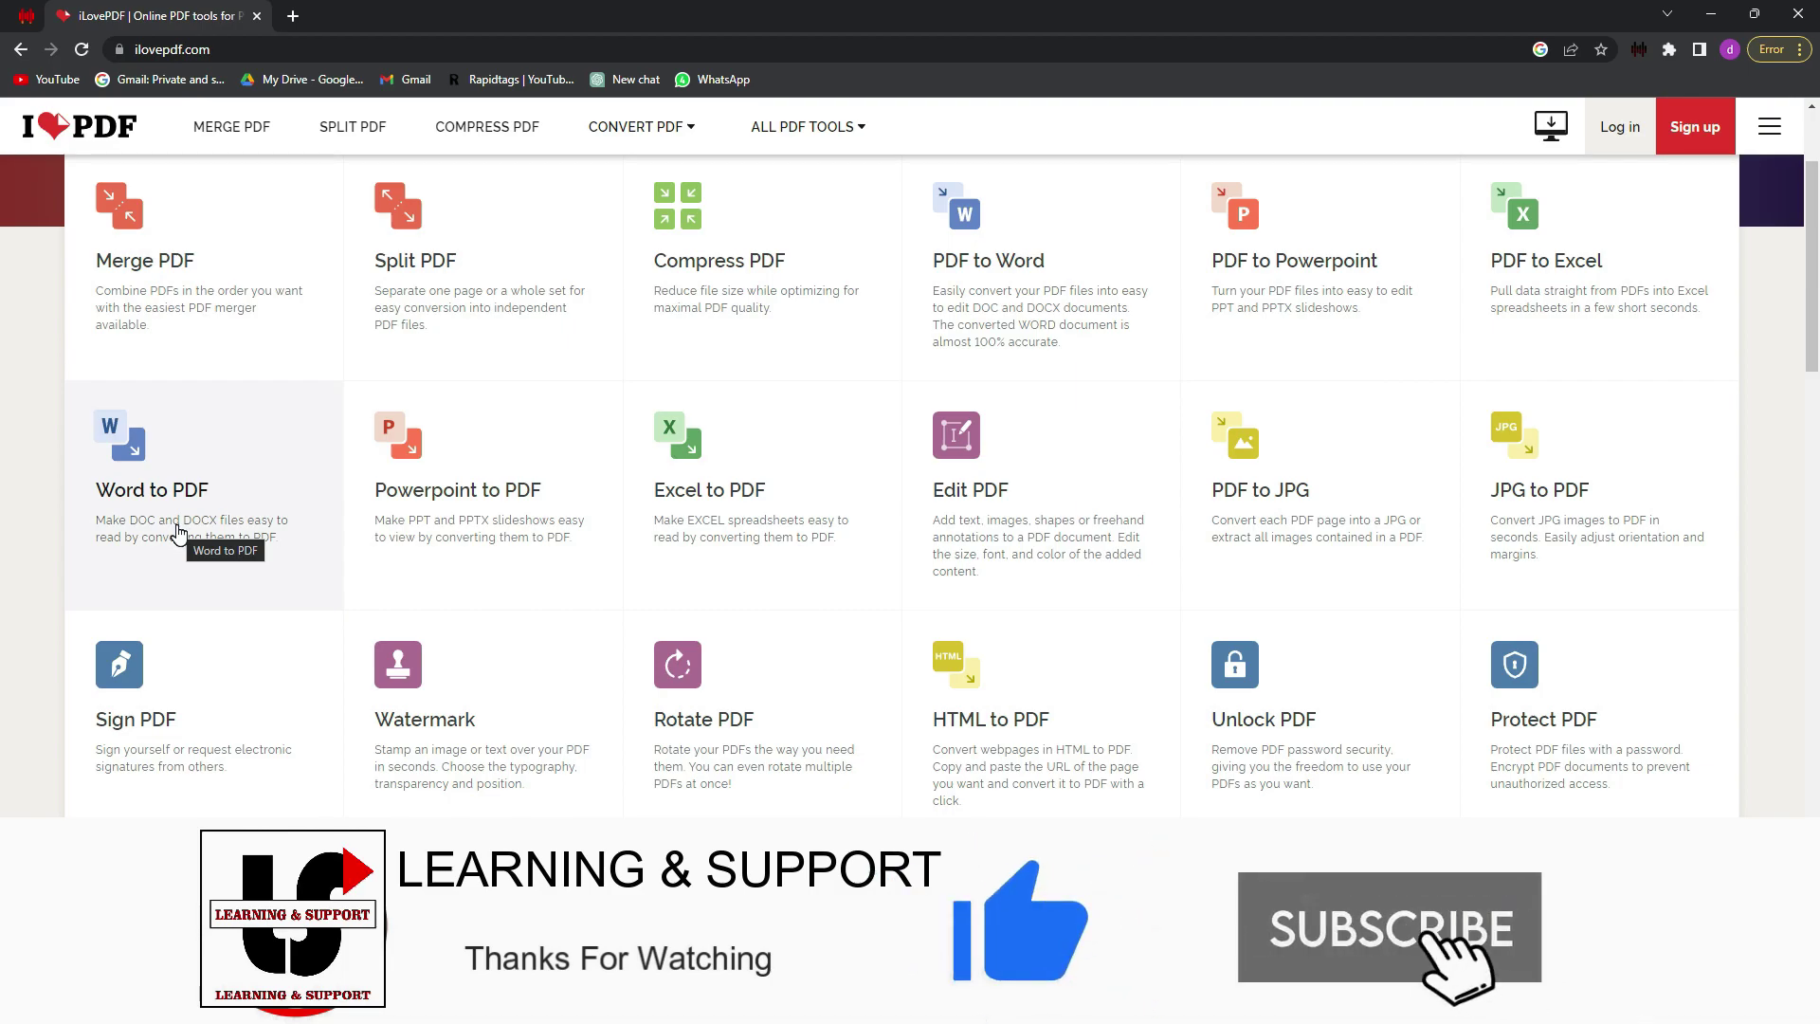
Step: Briefly visit the Word to PDF tool, then come back to the home page's tool grid
left_click(210, 469)
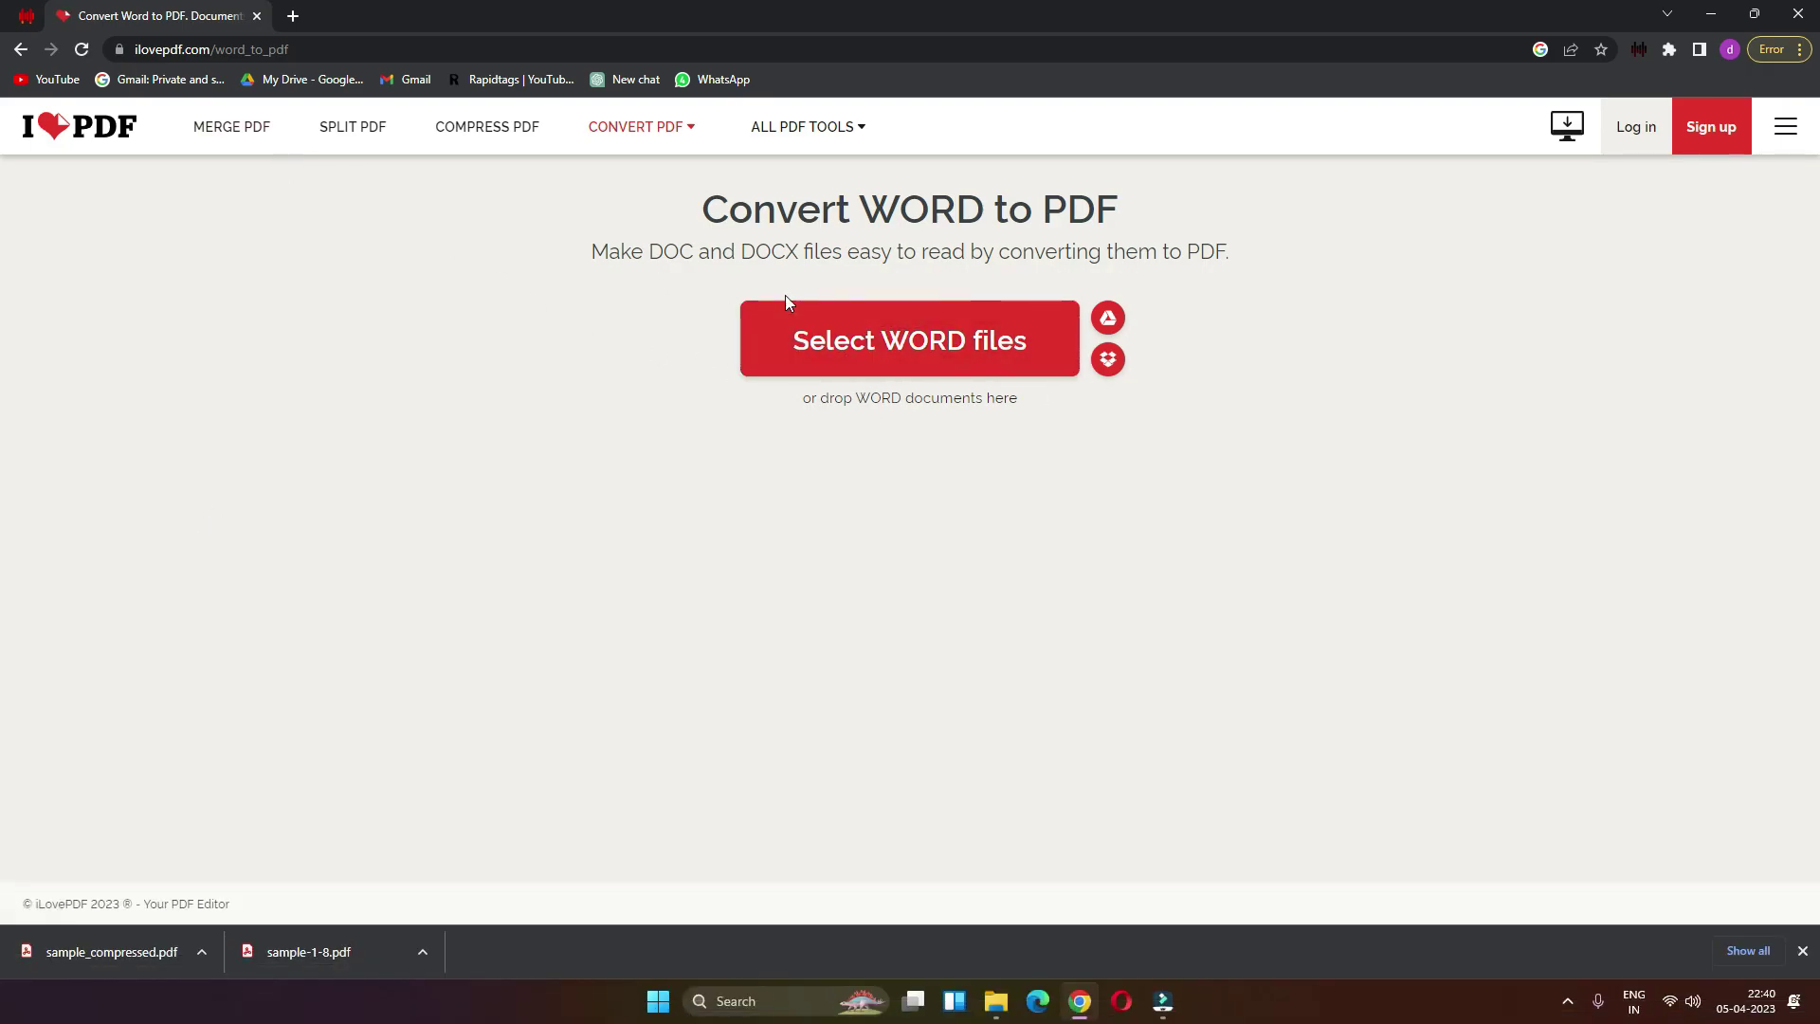
left_click(28, 140)
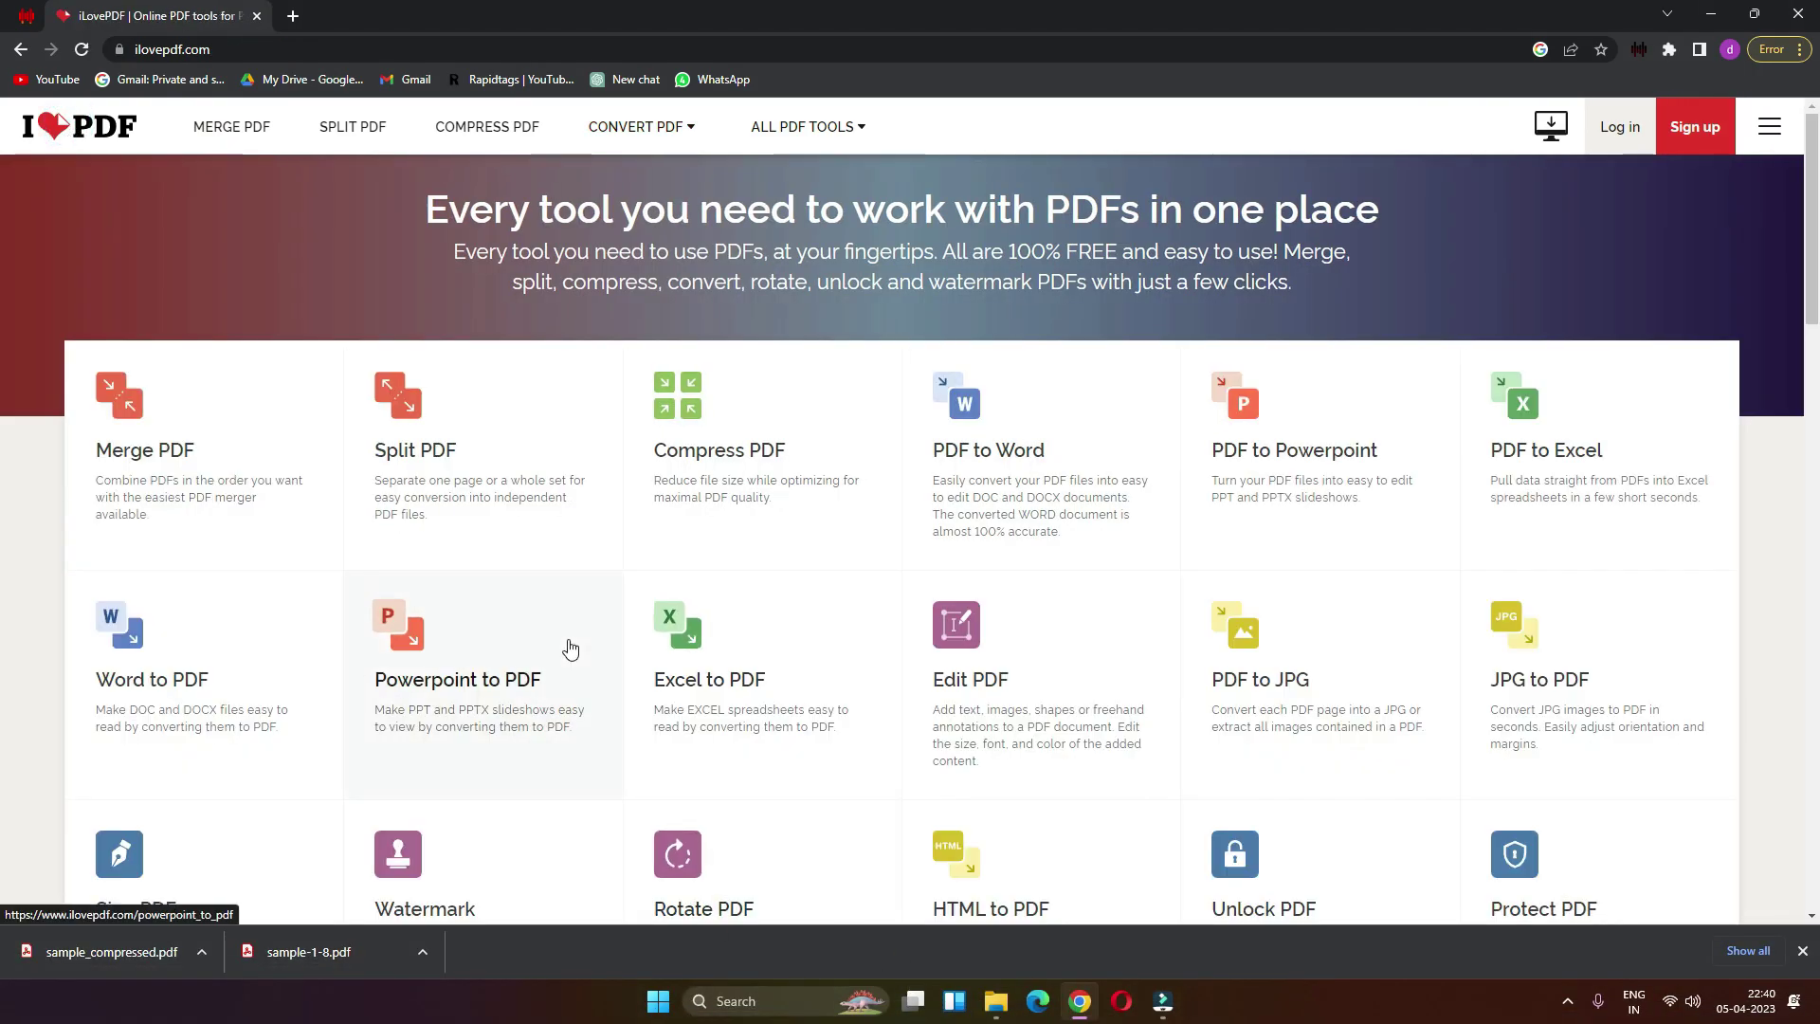
scroll(570, 649, "down", 2)
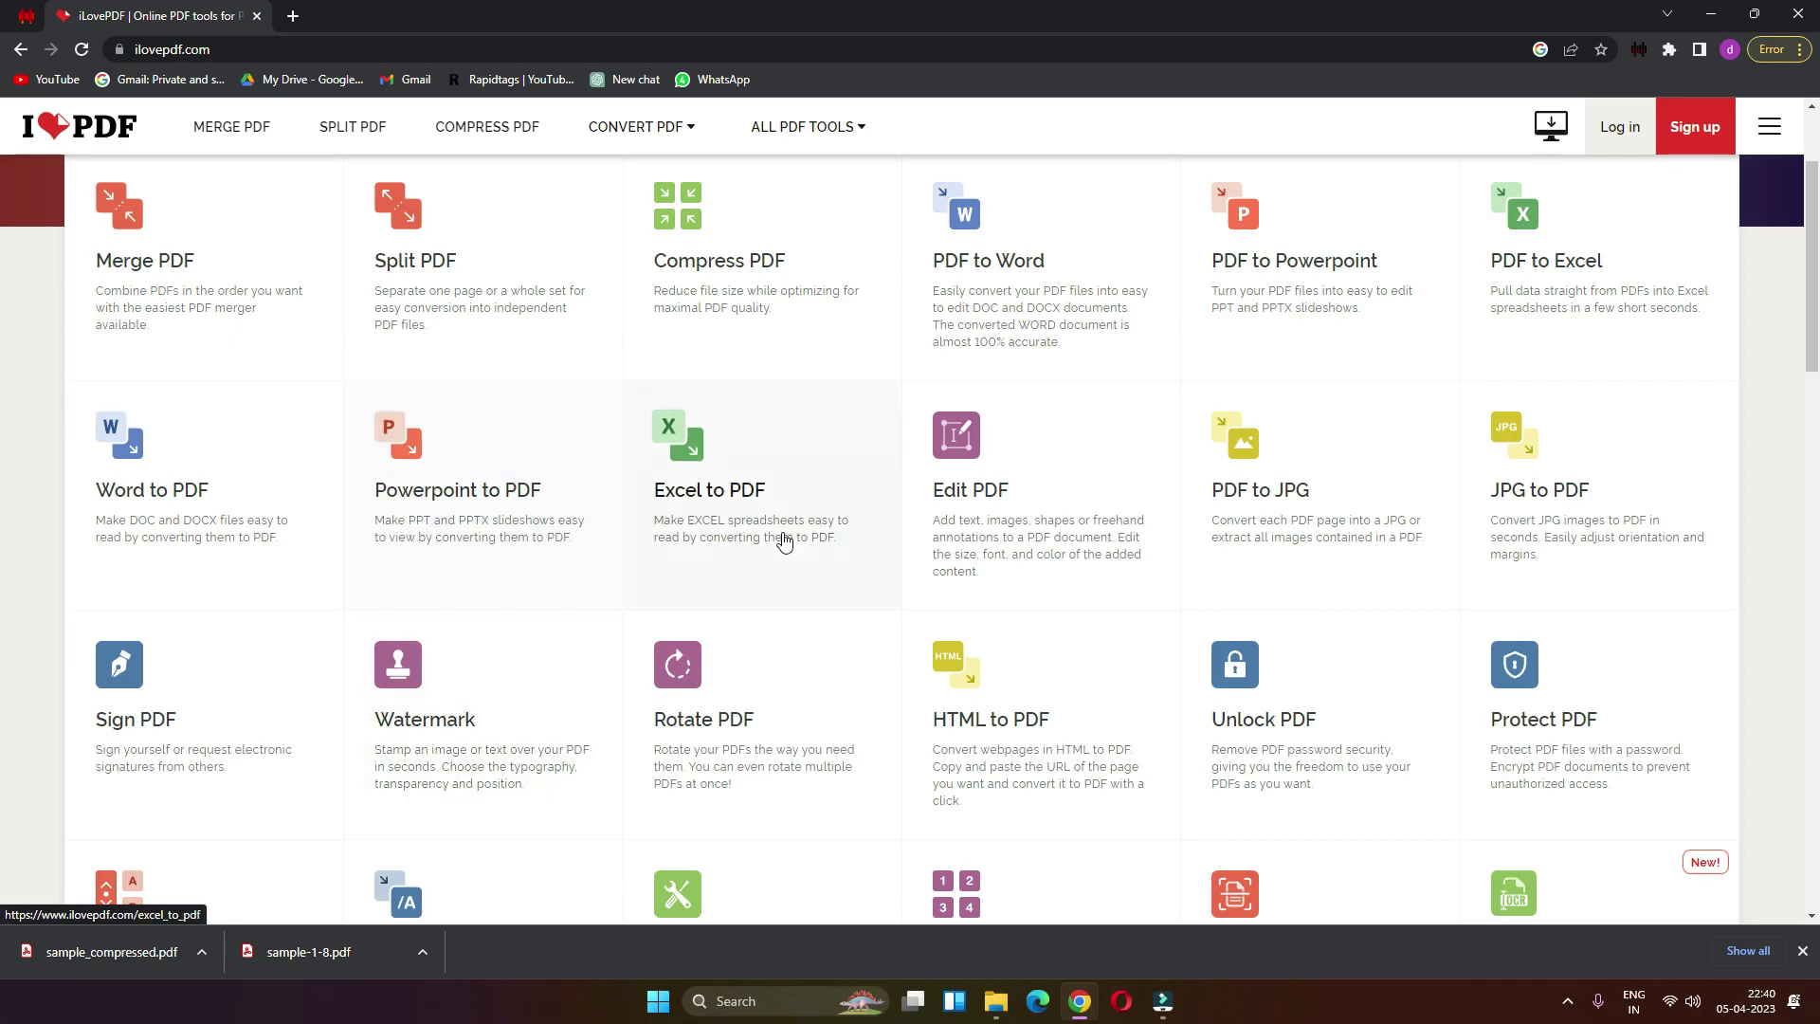
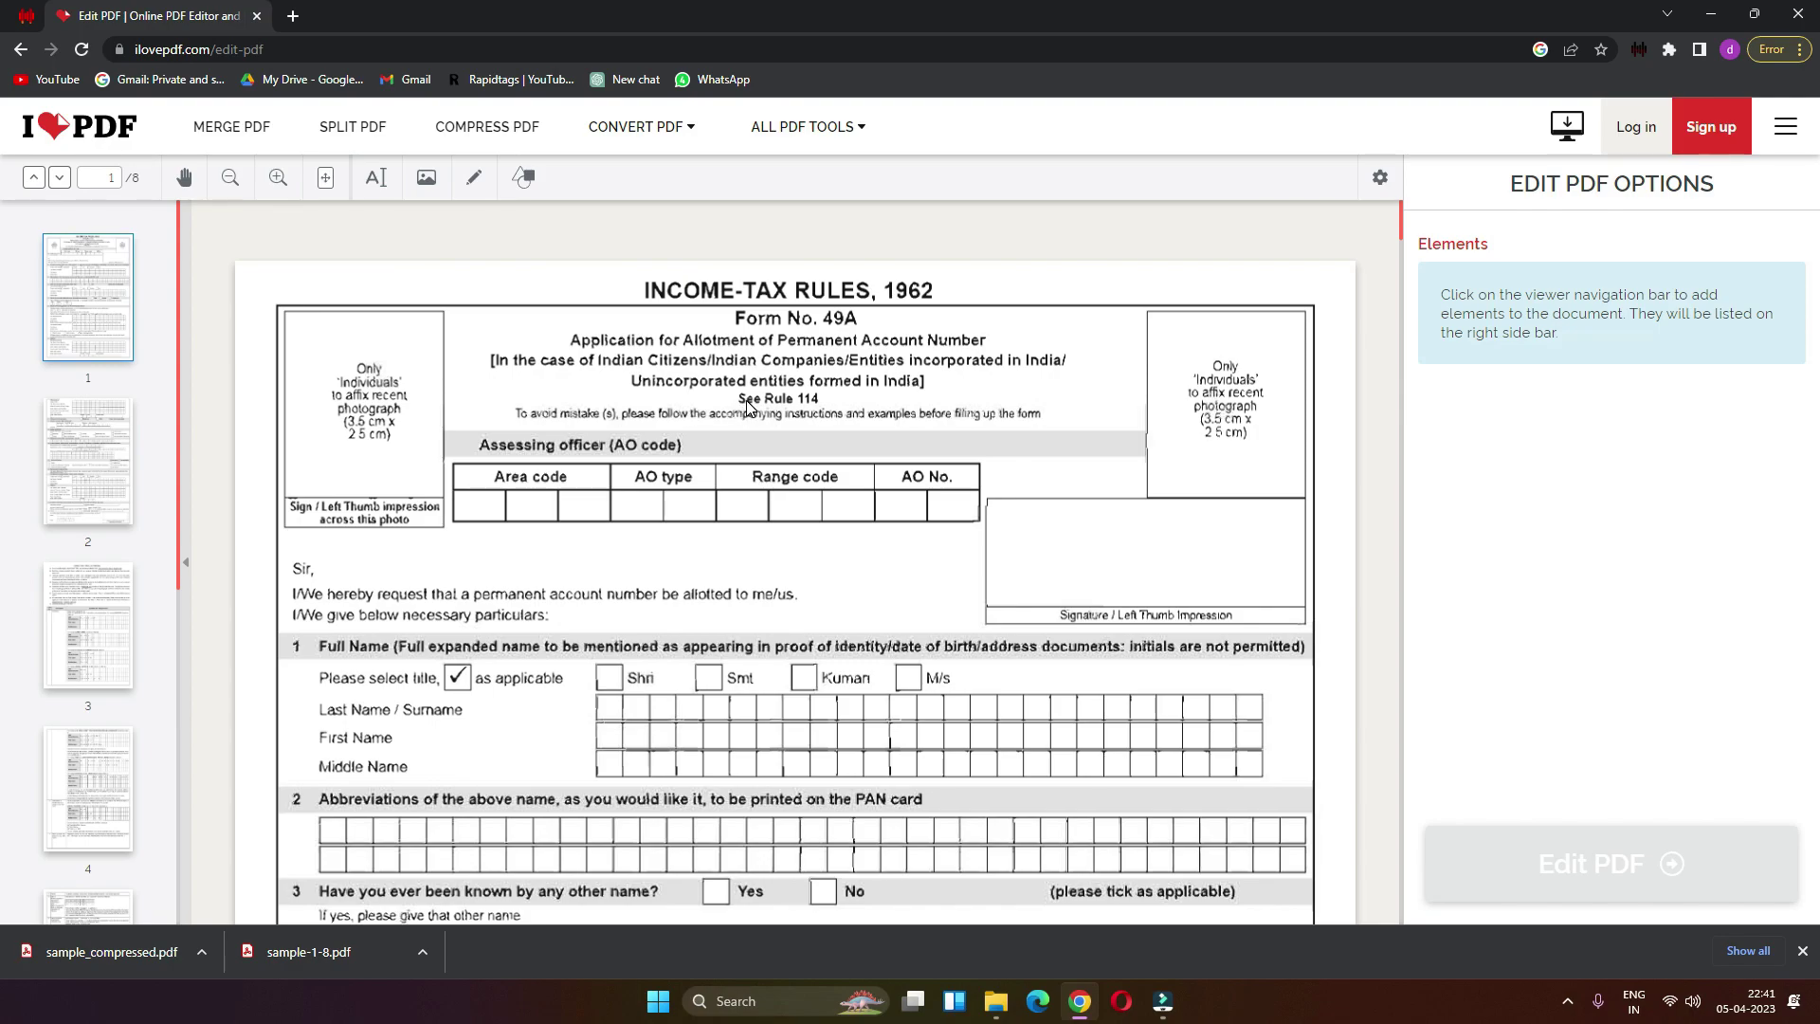
Step: Add a text box on page 1, type a person's name, and place it over the mother's First Name row
scroll(718, 429, "down", 10)
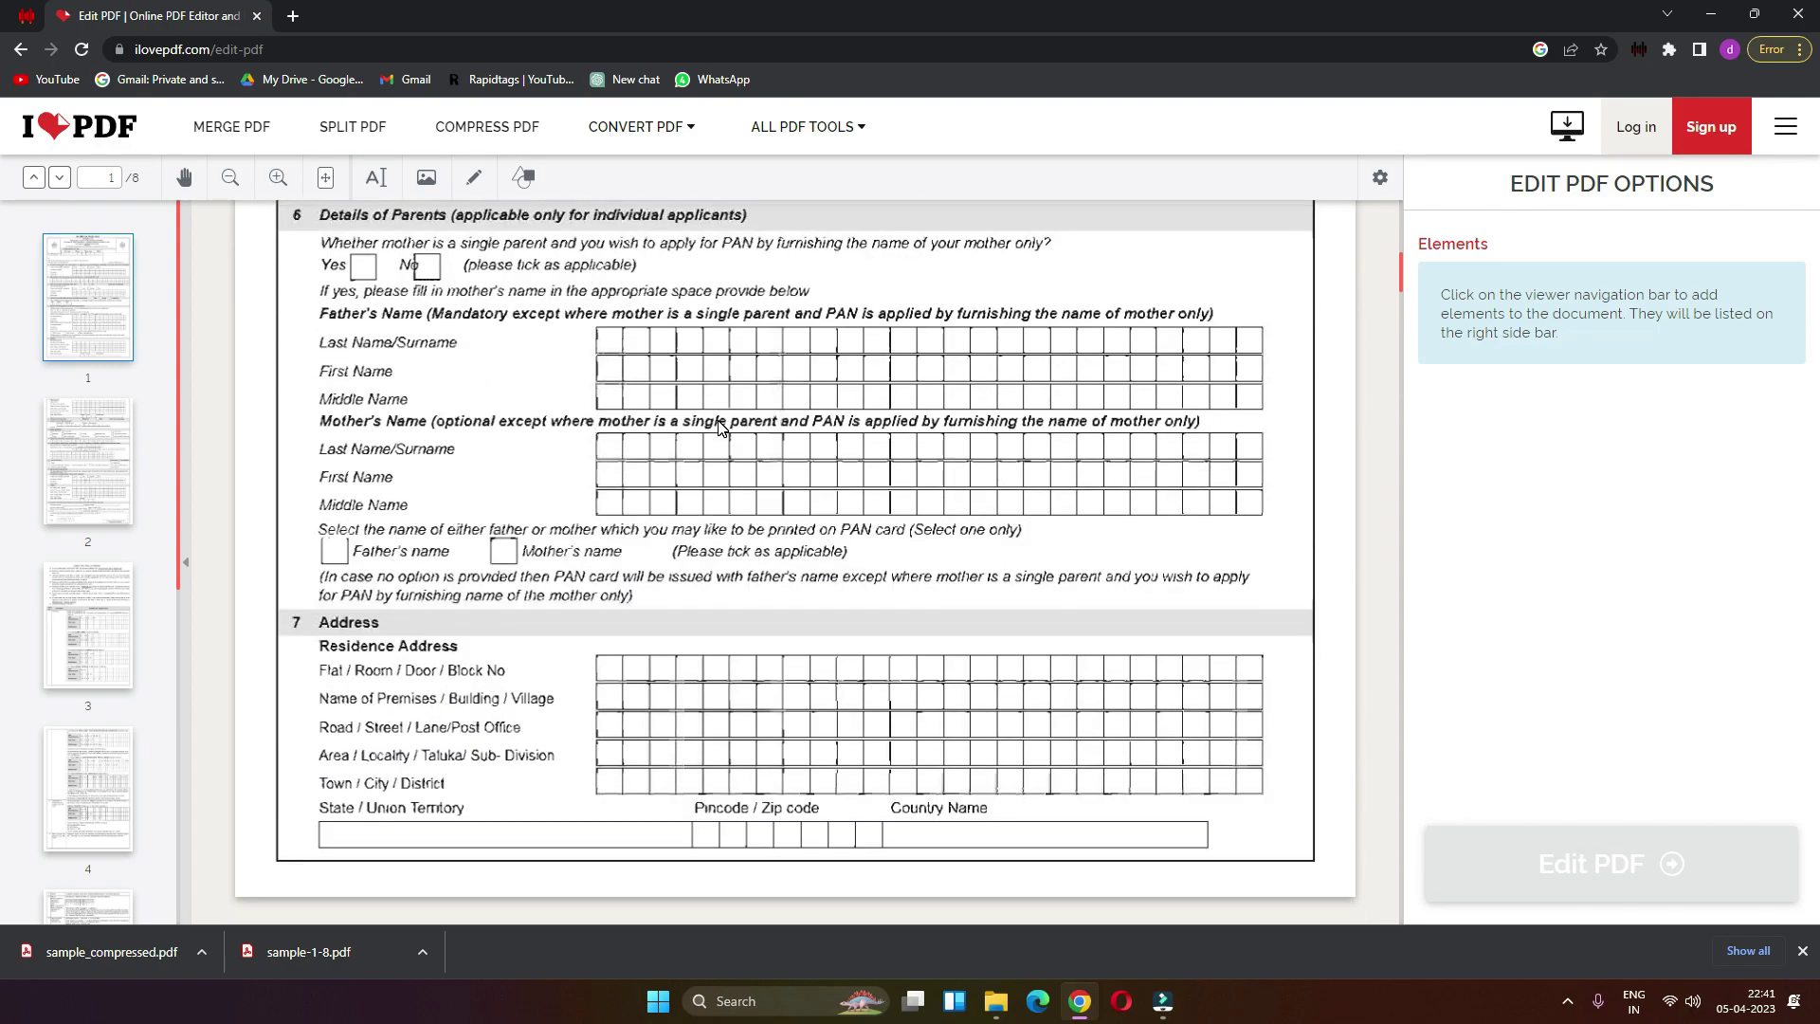
scroll(639, 429, "up", 1)
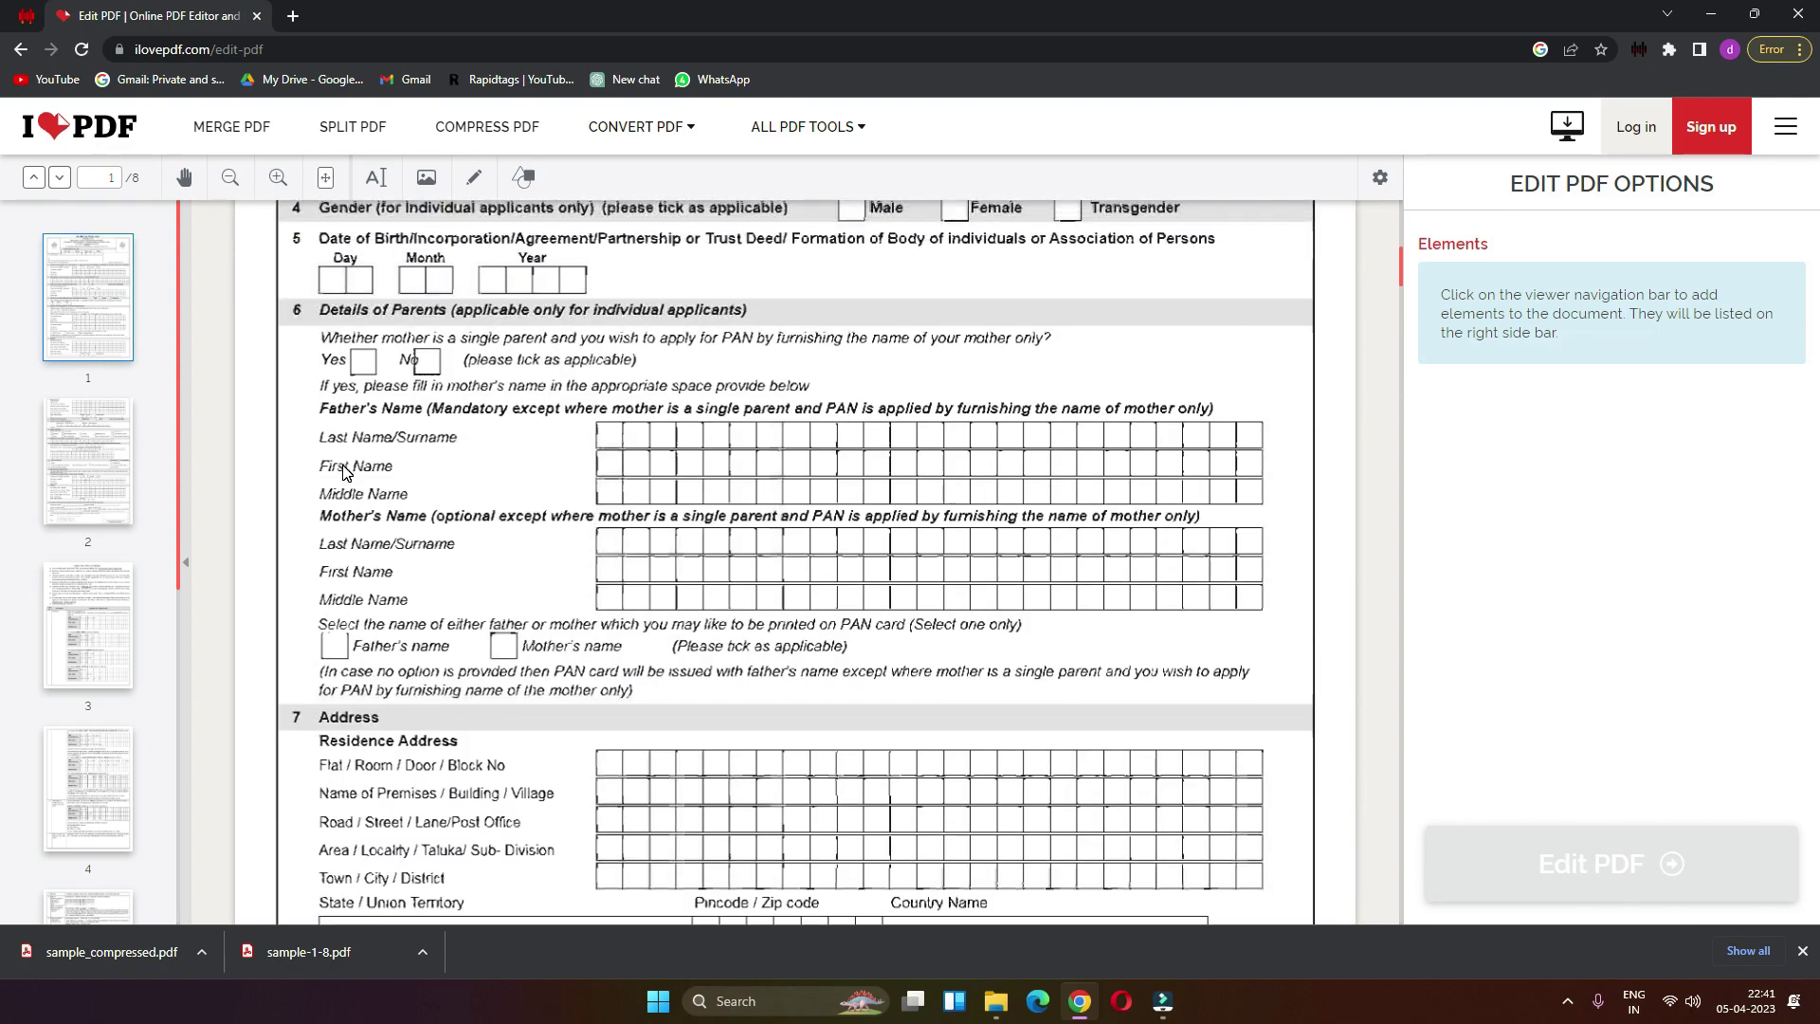
left_click(375, 178)
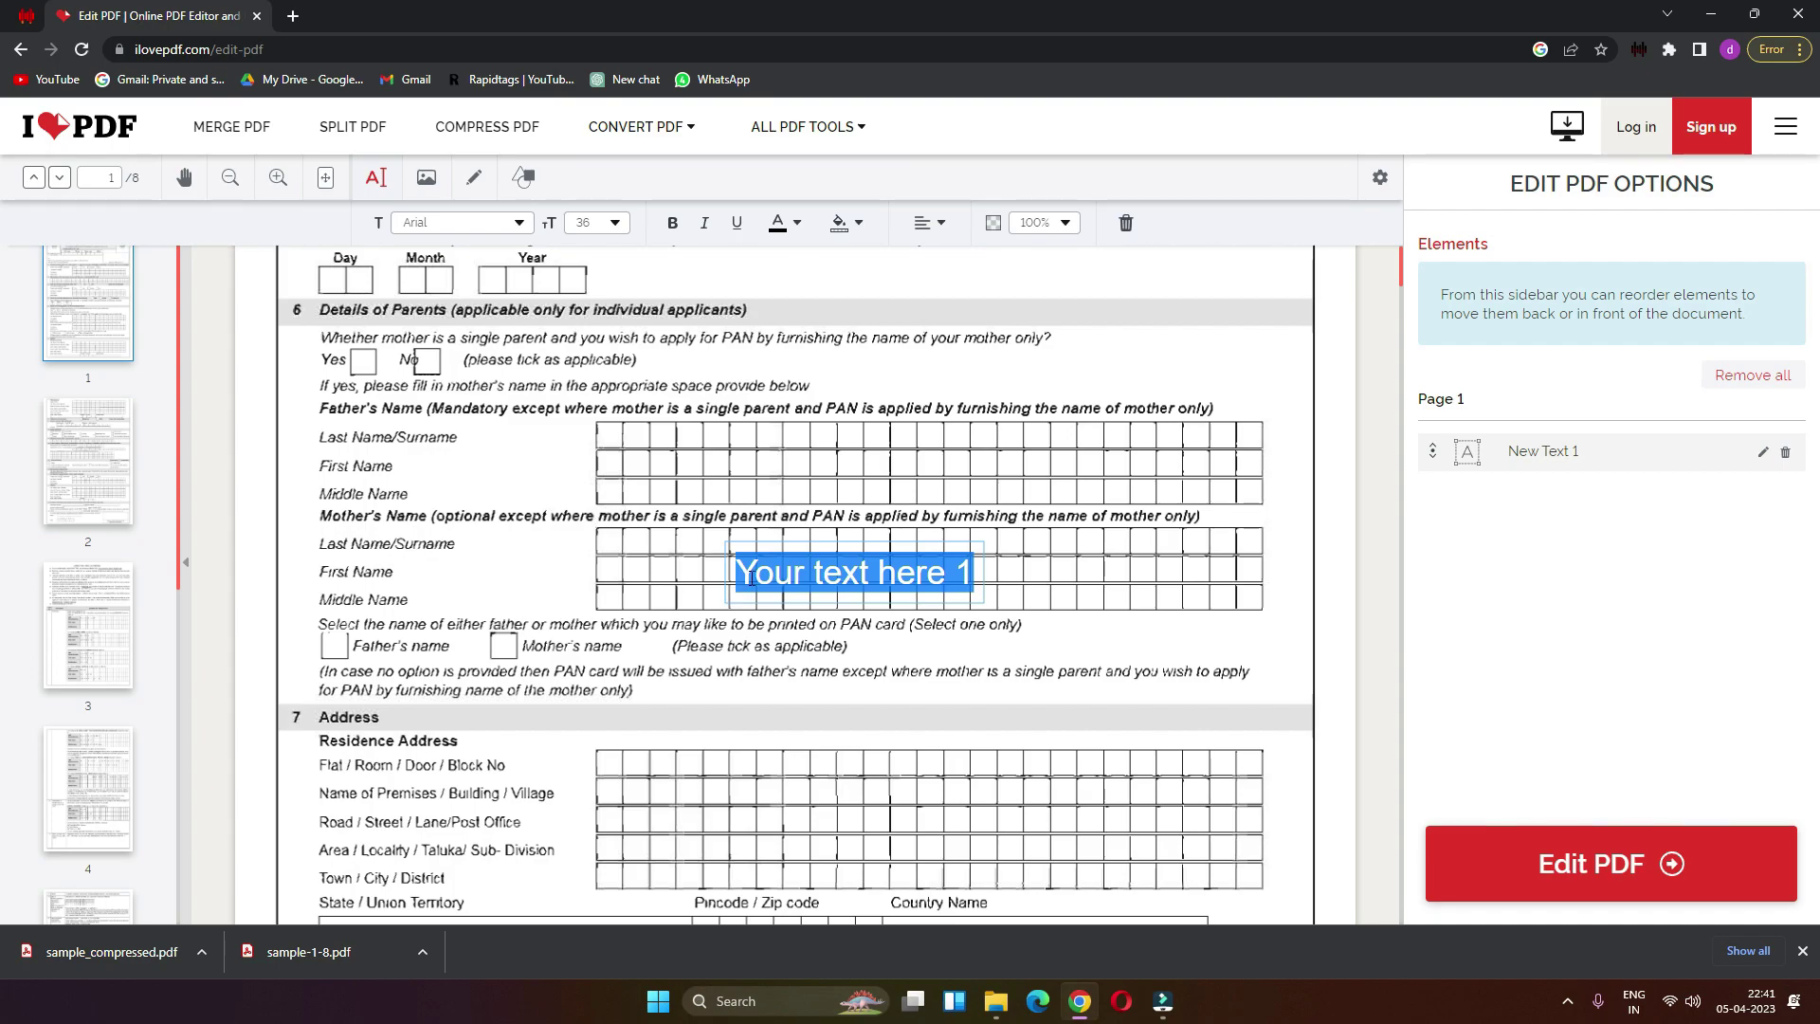
left_click(750, 575)
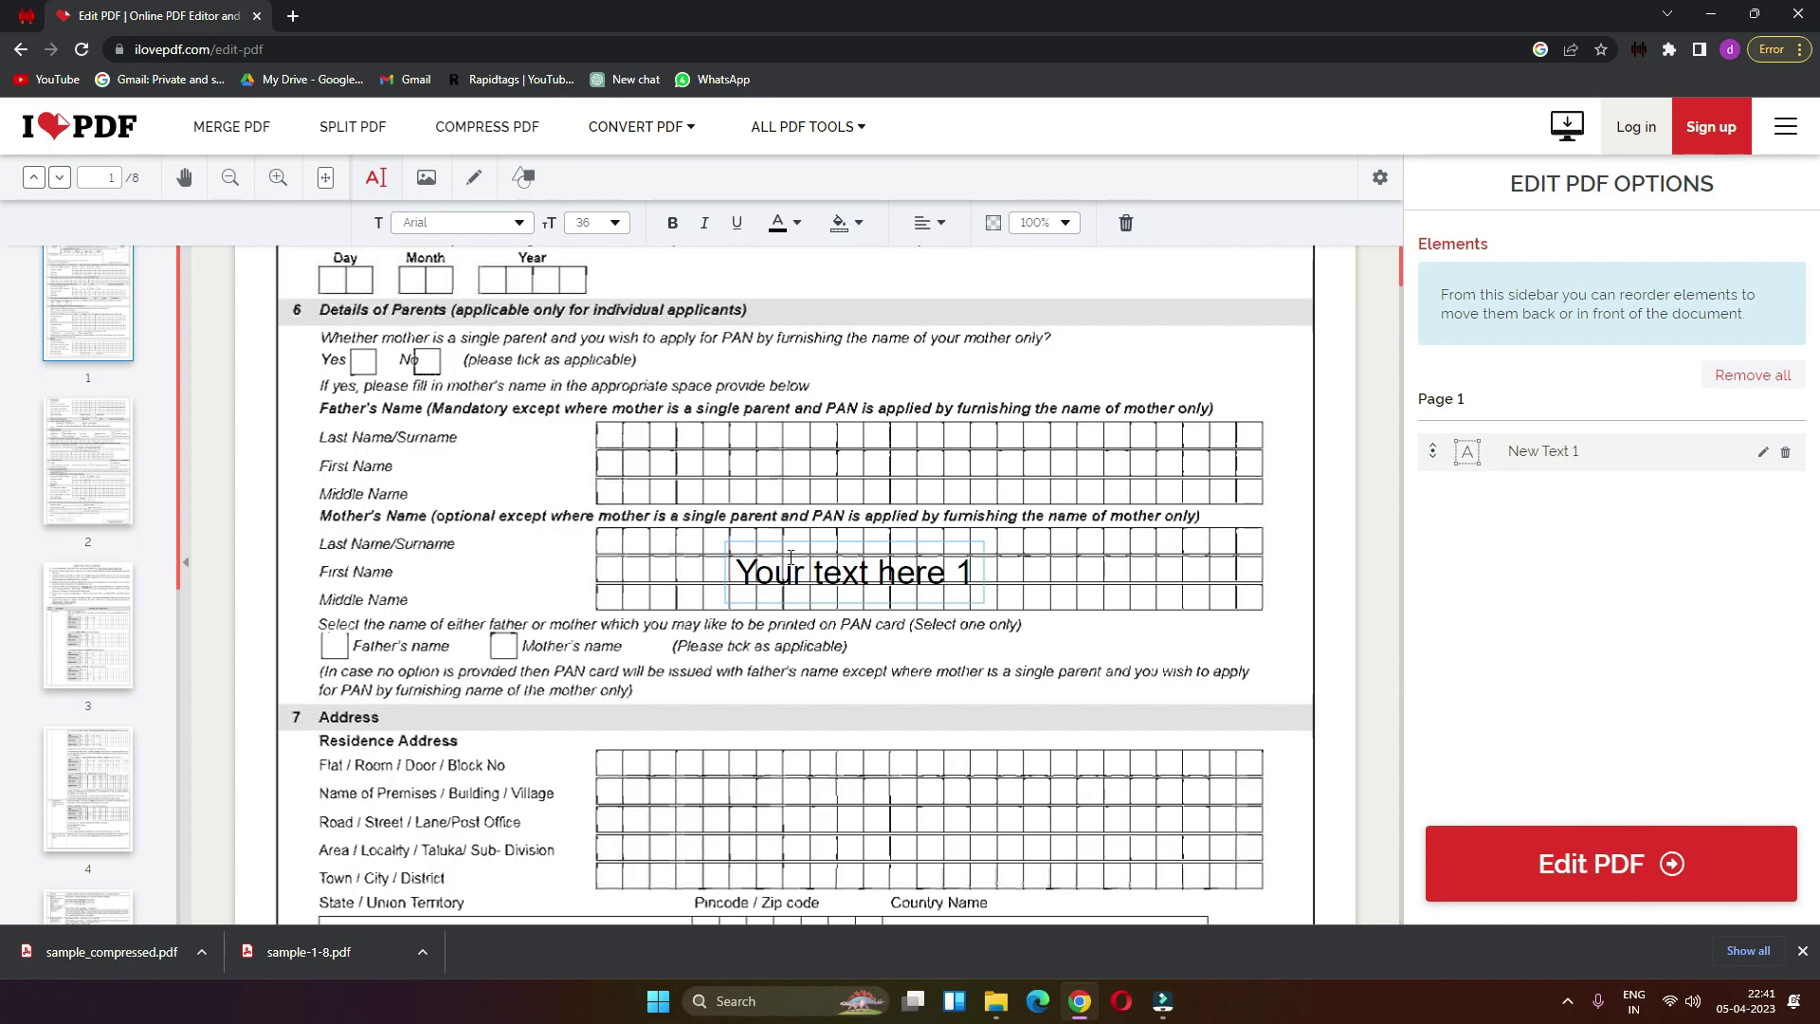
triple_click(791, 557)
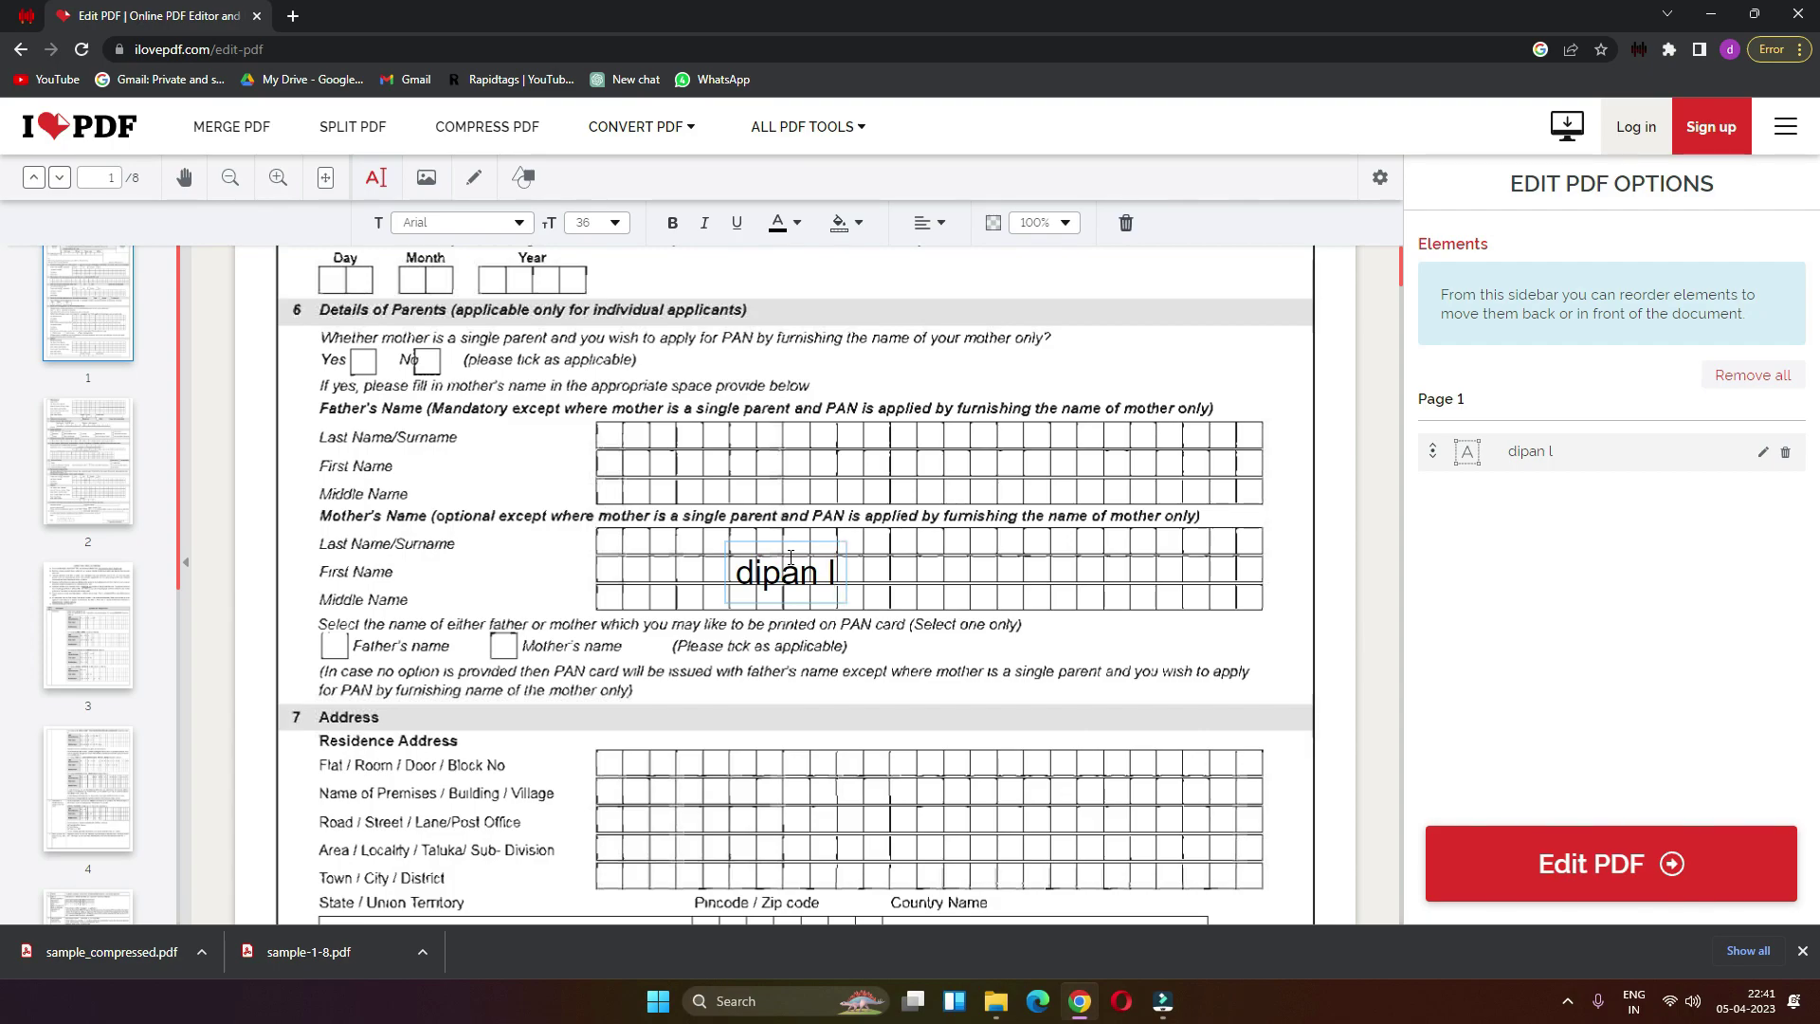
left_click_drag(824, 550, 505, 569)
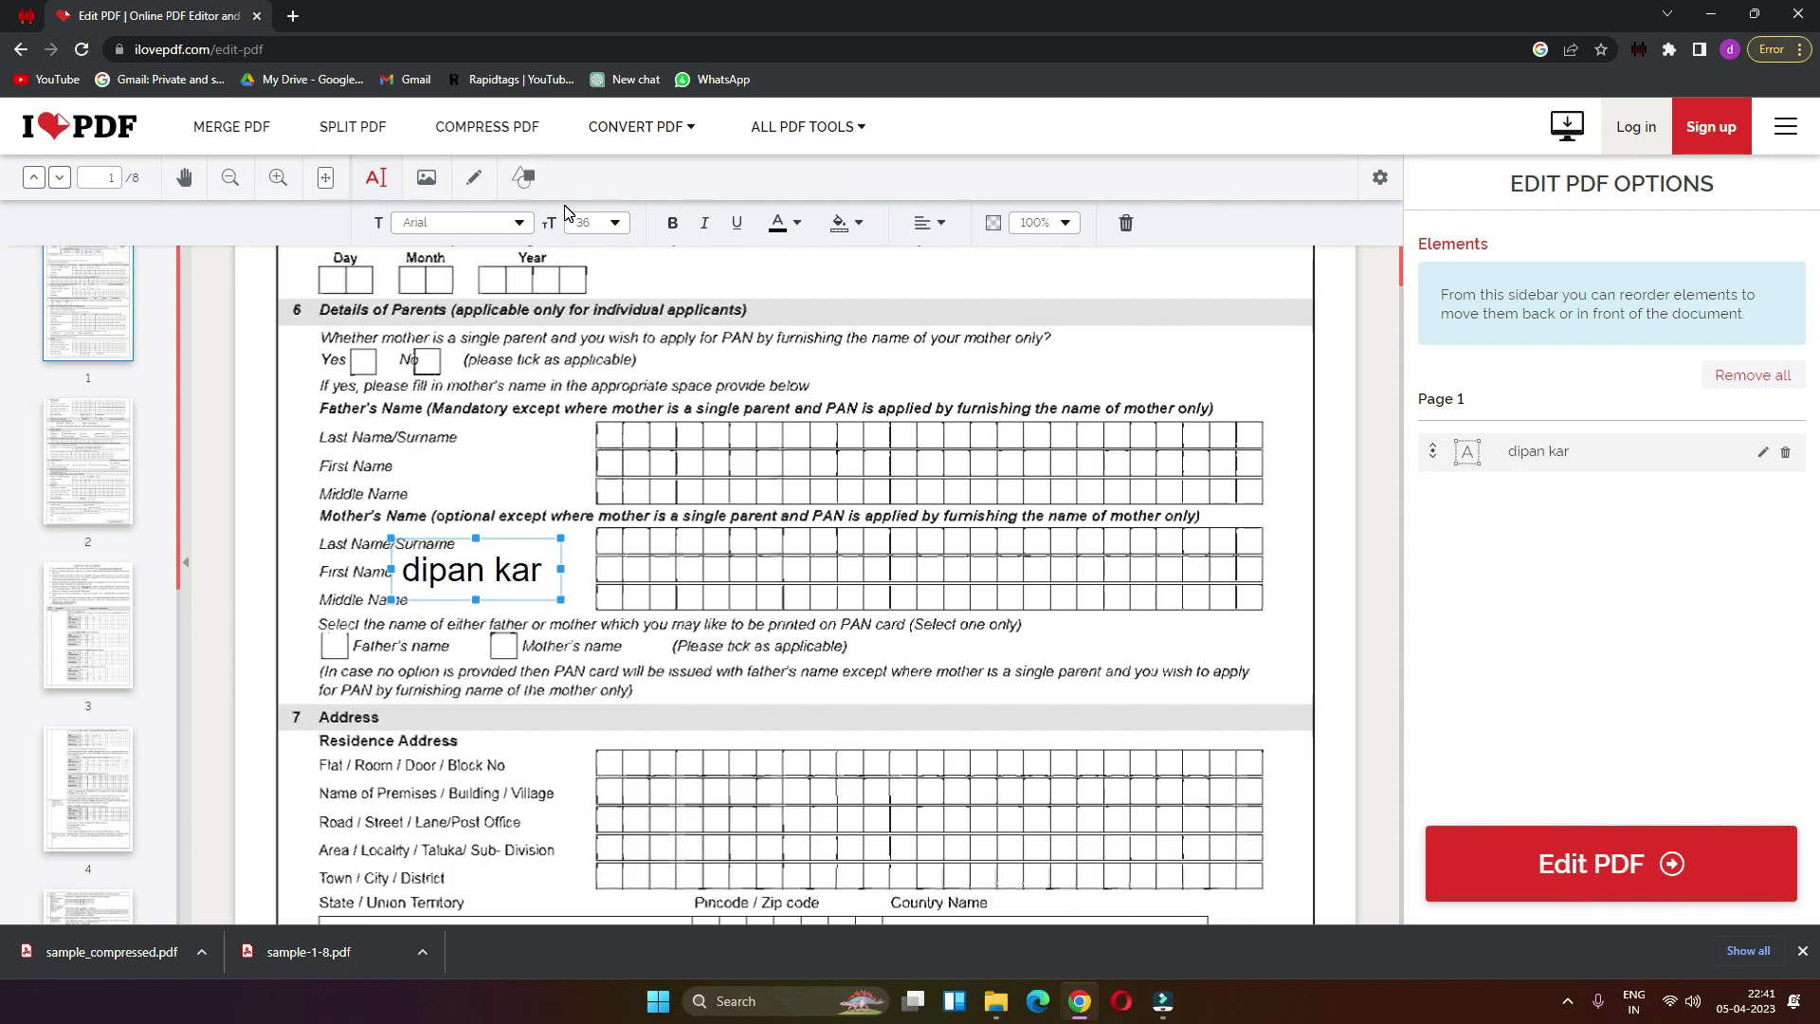
Step: Set the name text to Arial Unicode MS, size 18, bold, nudging it slightly down-right
left_click(522, 224)
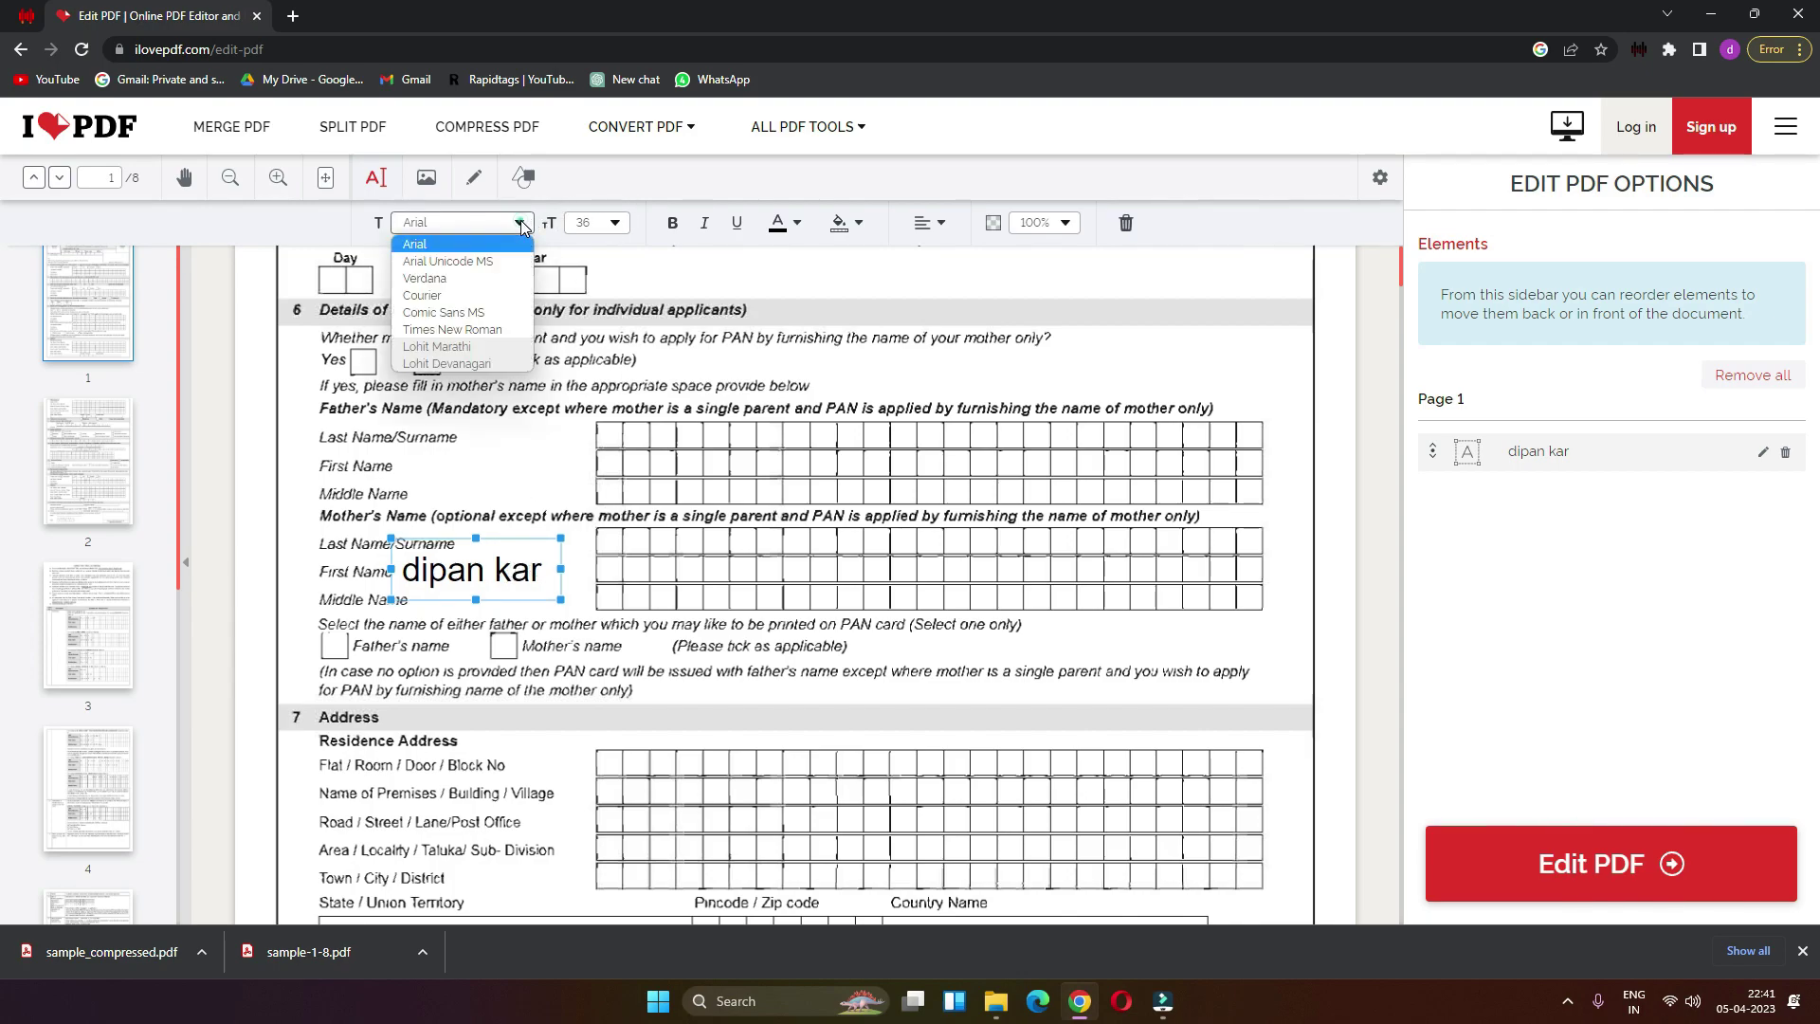
left_click(481, 262)
left_click(611, 223)
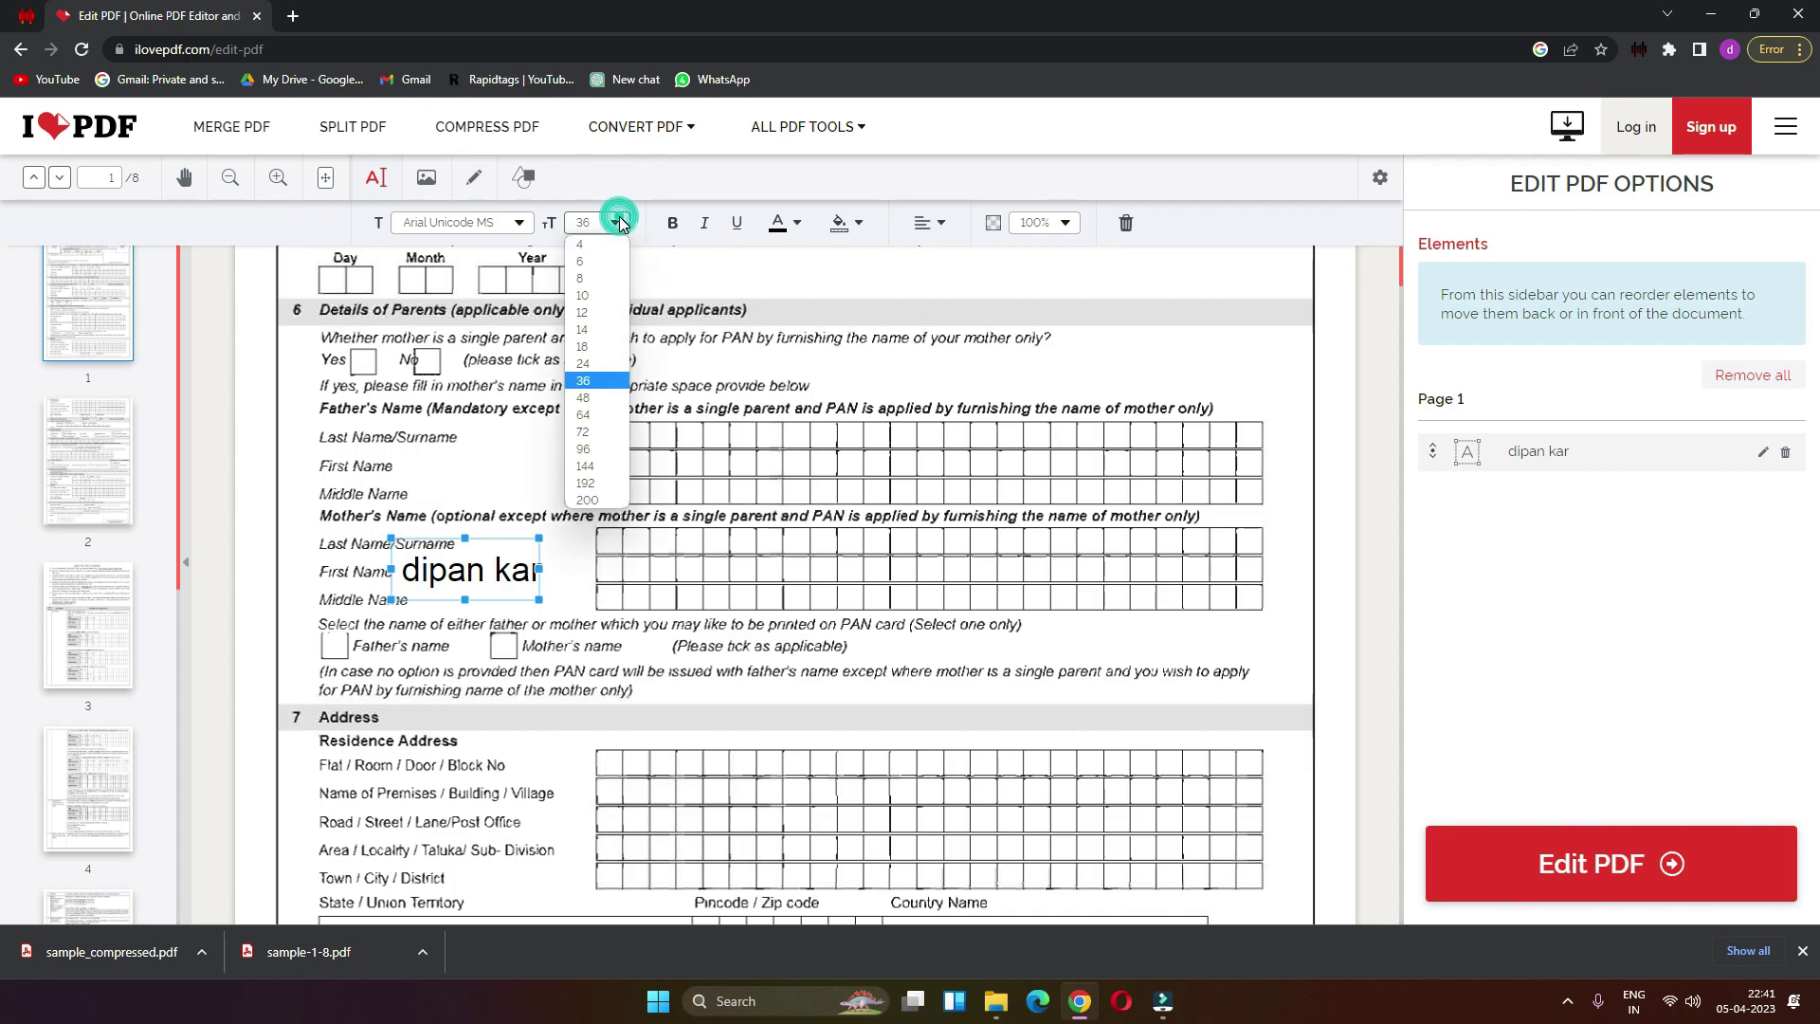
left_click(594, 347)
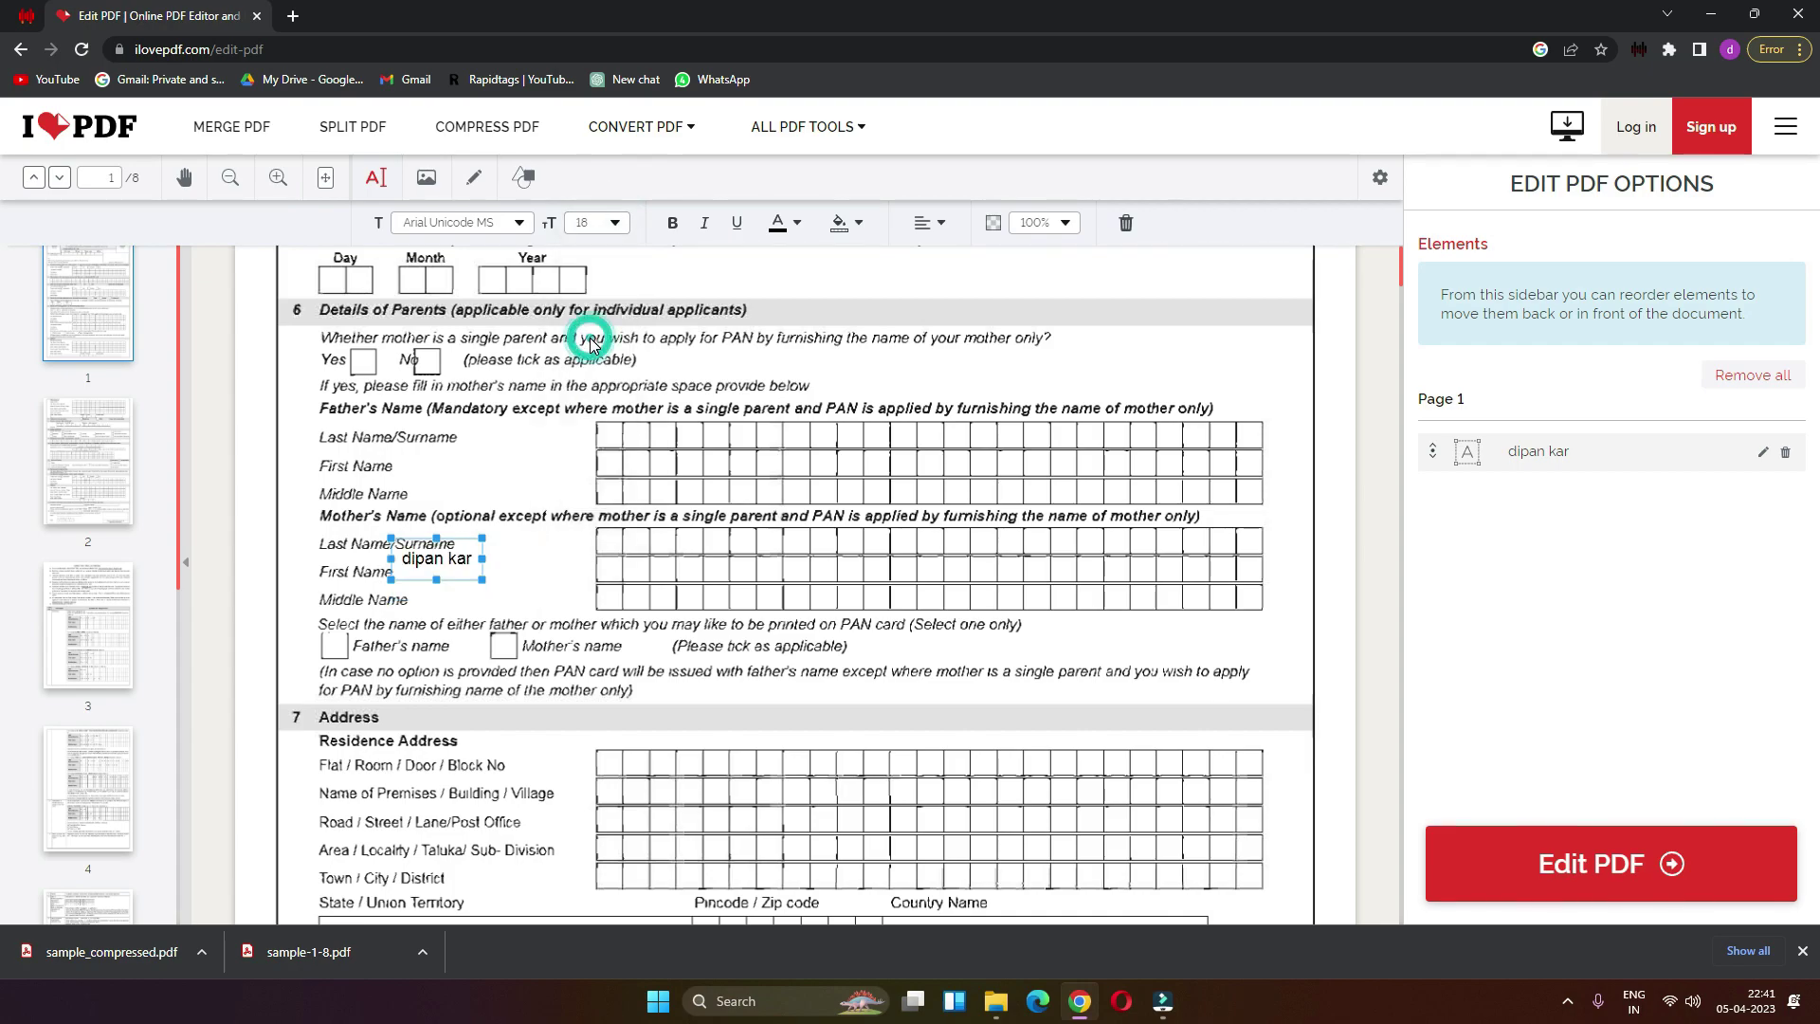
left_click(672, 227)
left_click_drag(466, 566, 480, 581)
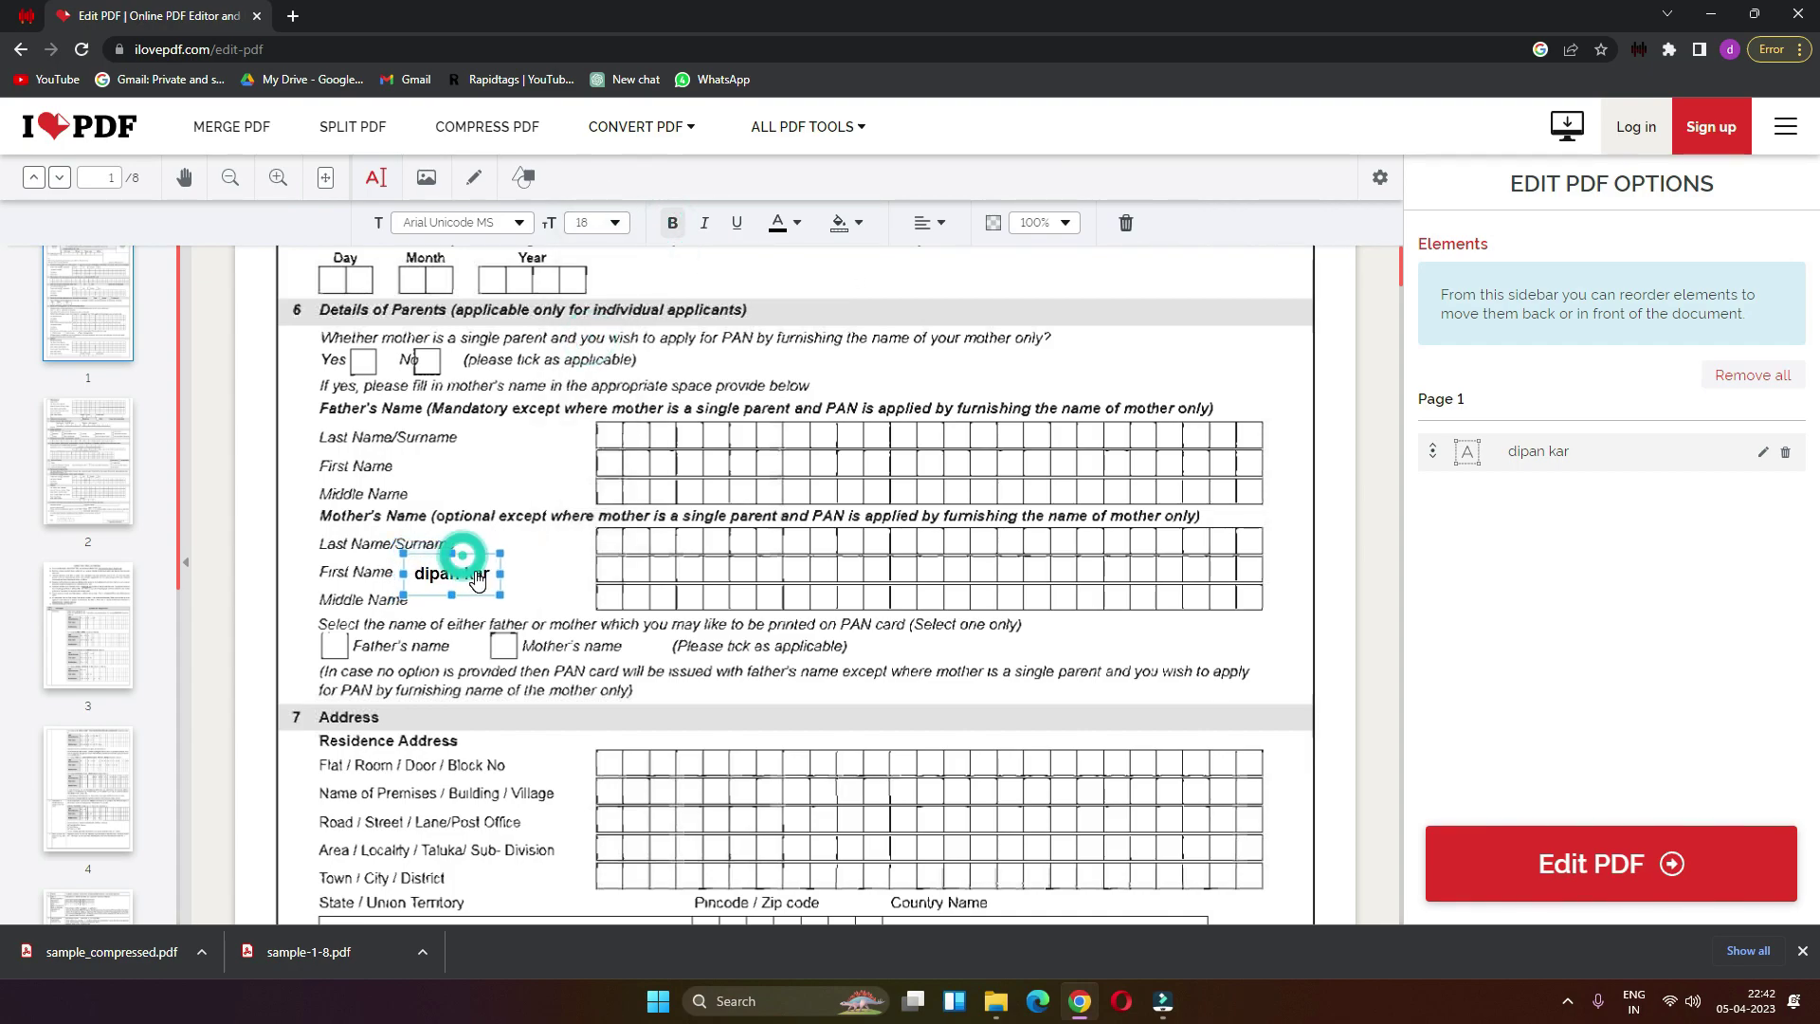
Step: Underline the name text, colour it red, and widen its box
left_click(734, 224)
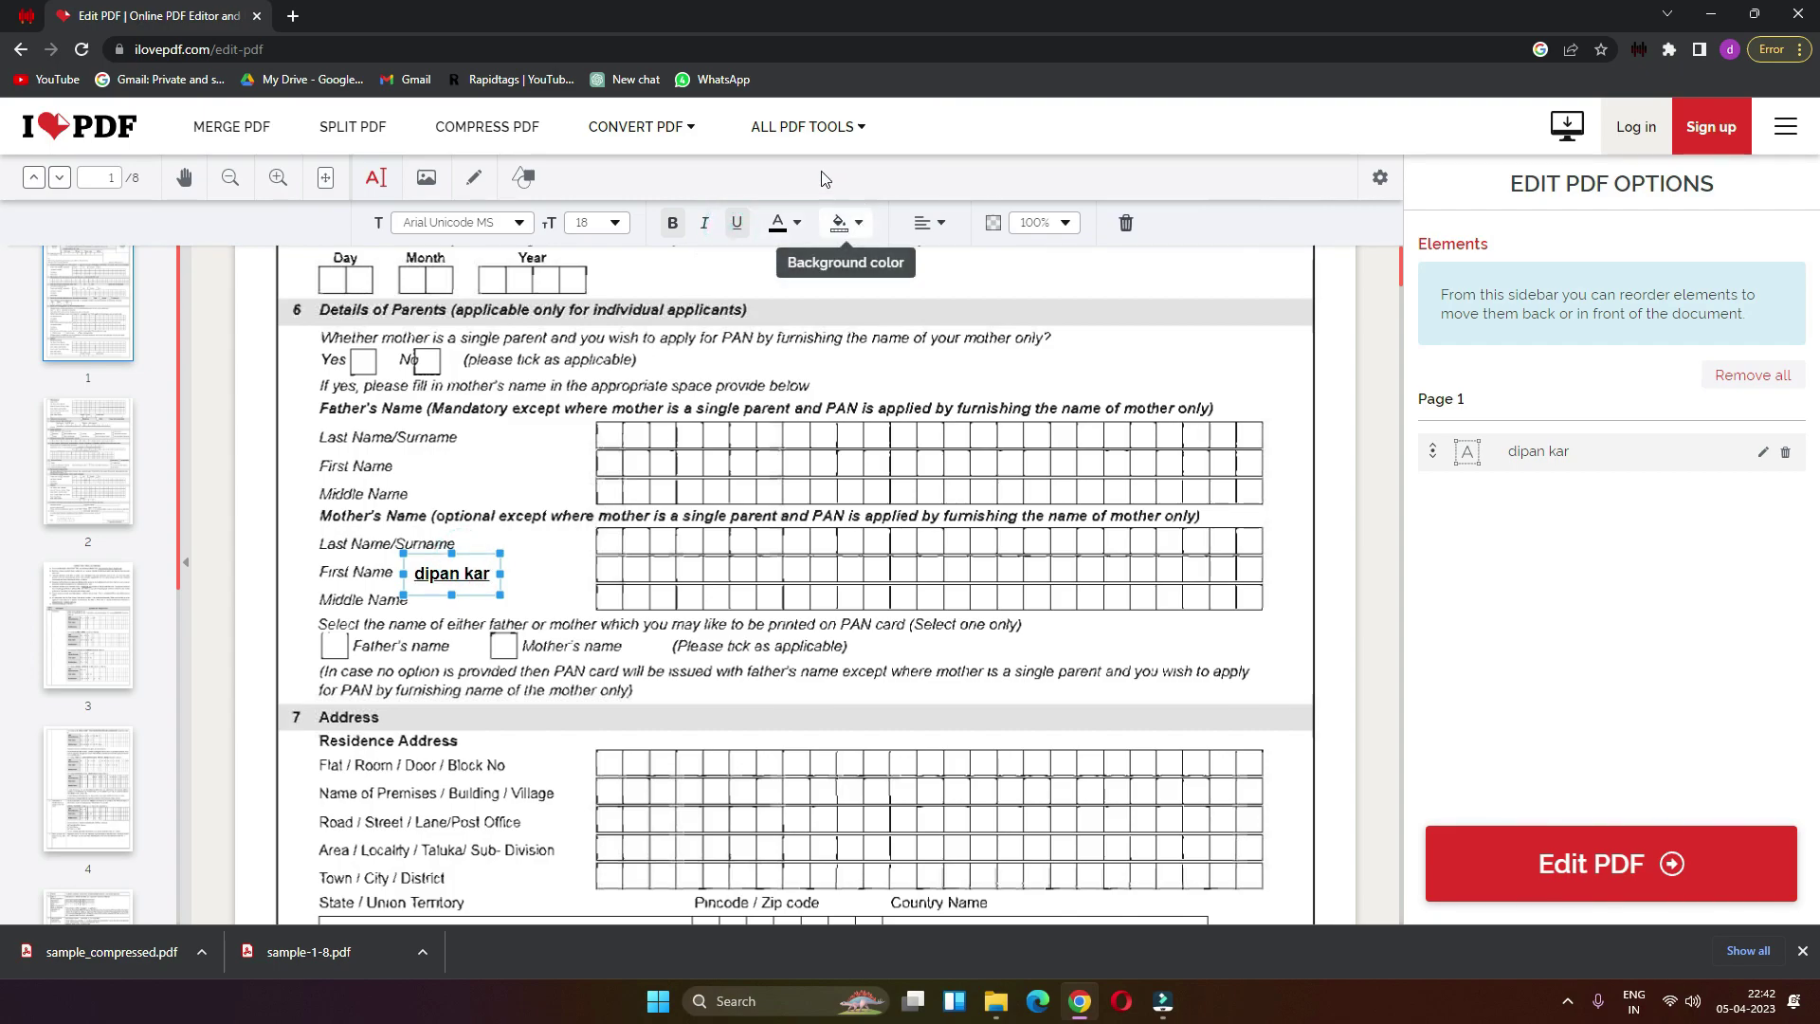
left_click(792, 224)
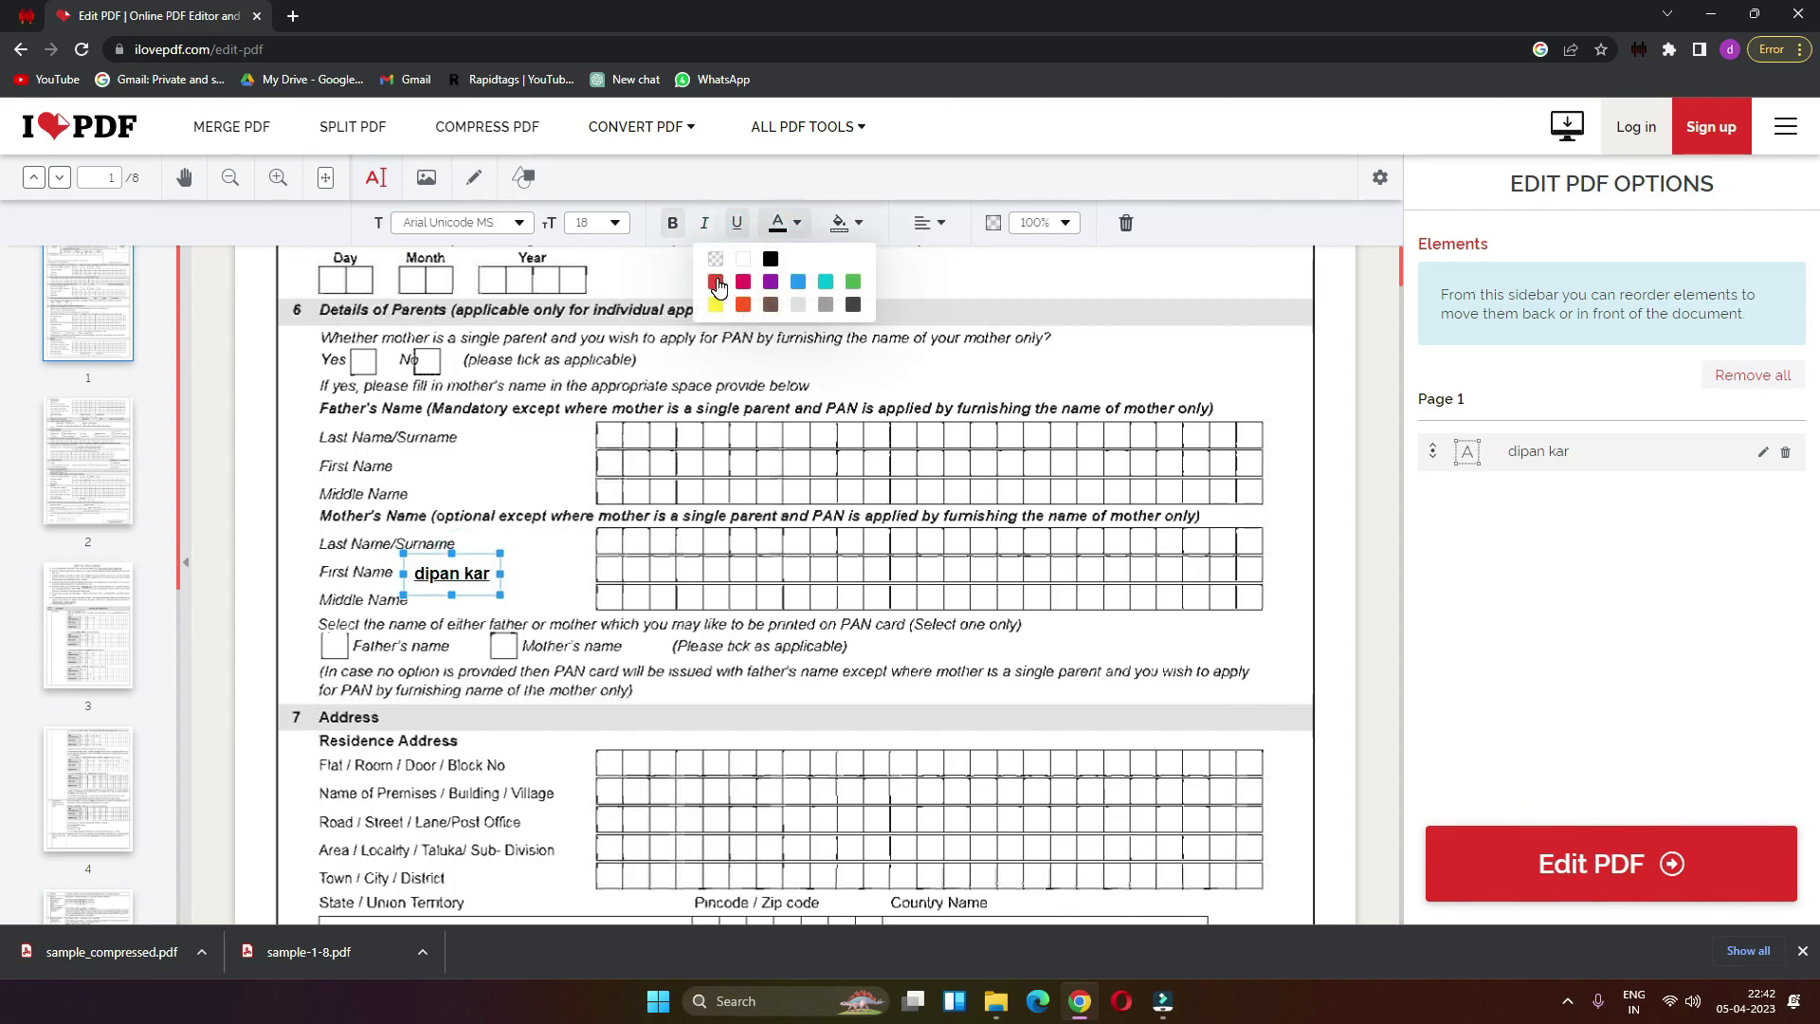
left_click(715, 283)
left_click_drag(500, 595, 544, 595)
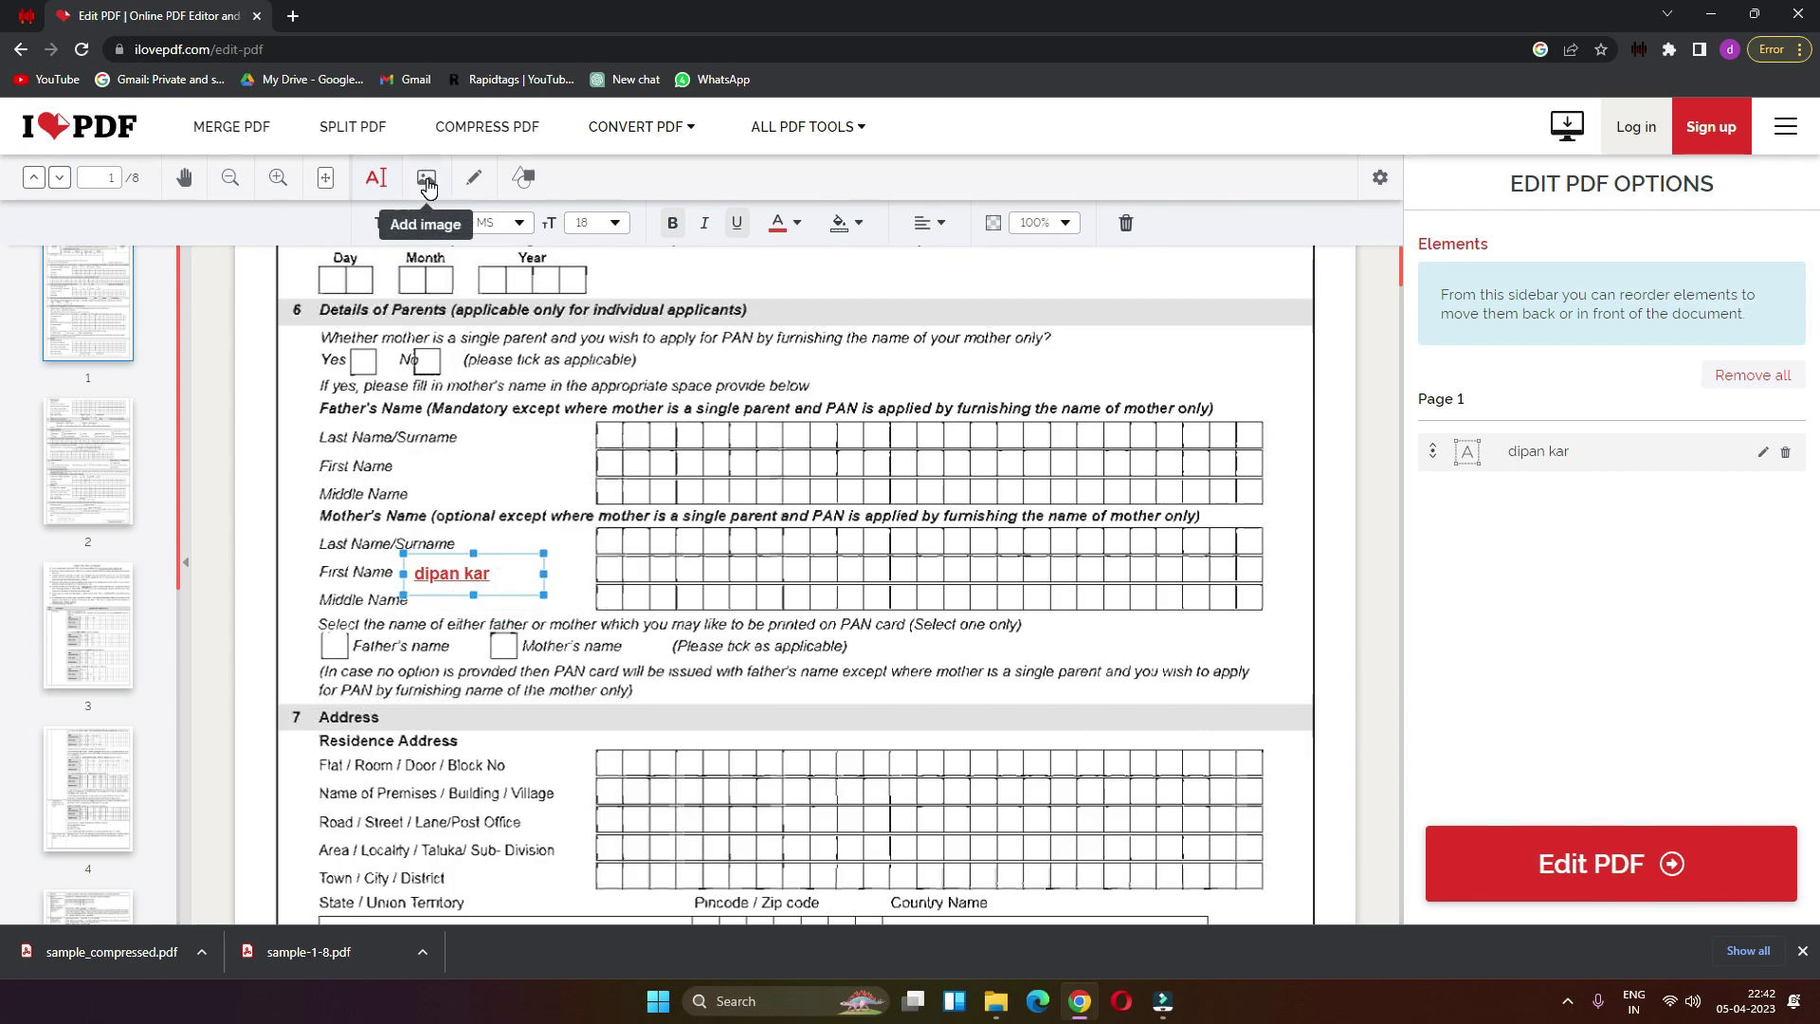
Step: Sketch a black pencil curve next to the father's First and Middle Name labels
left_click(471, 177)
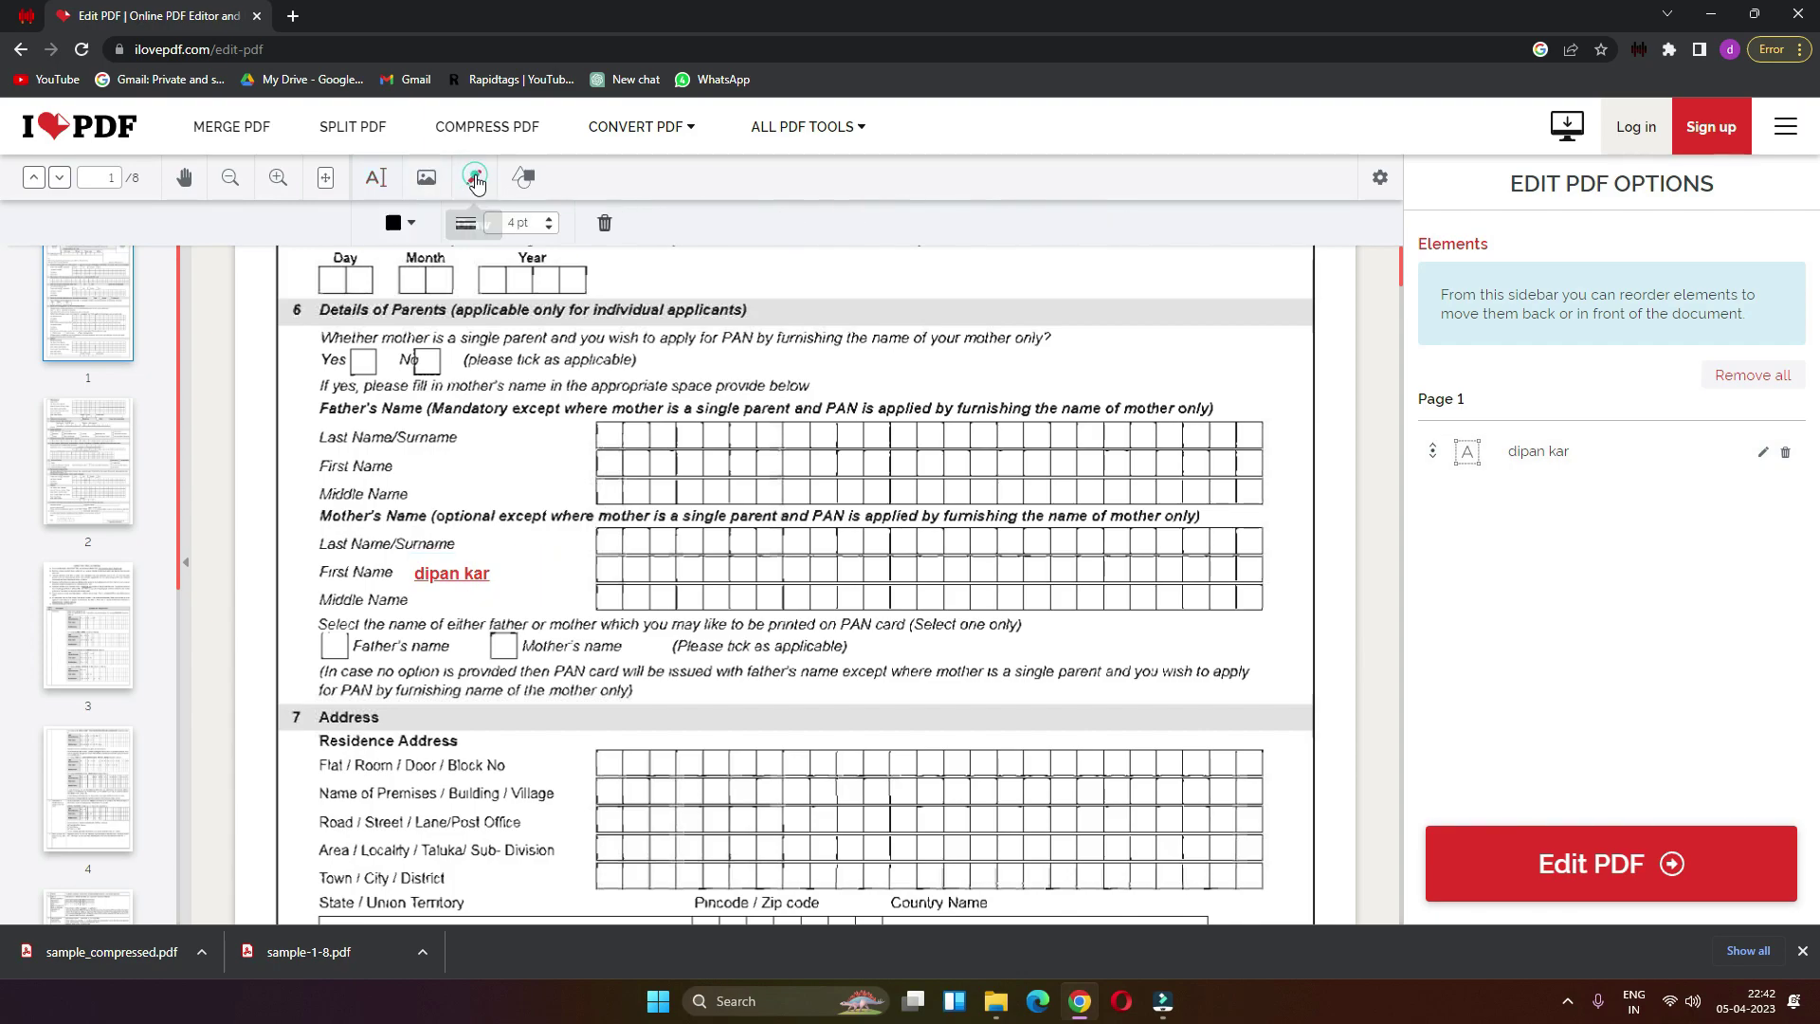
mouse_move(518, 456)
left_mouse_down()
mouse_move(498, 492)
mouse_move(571, 481)
left_mouse_up()
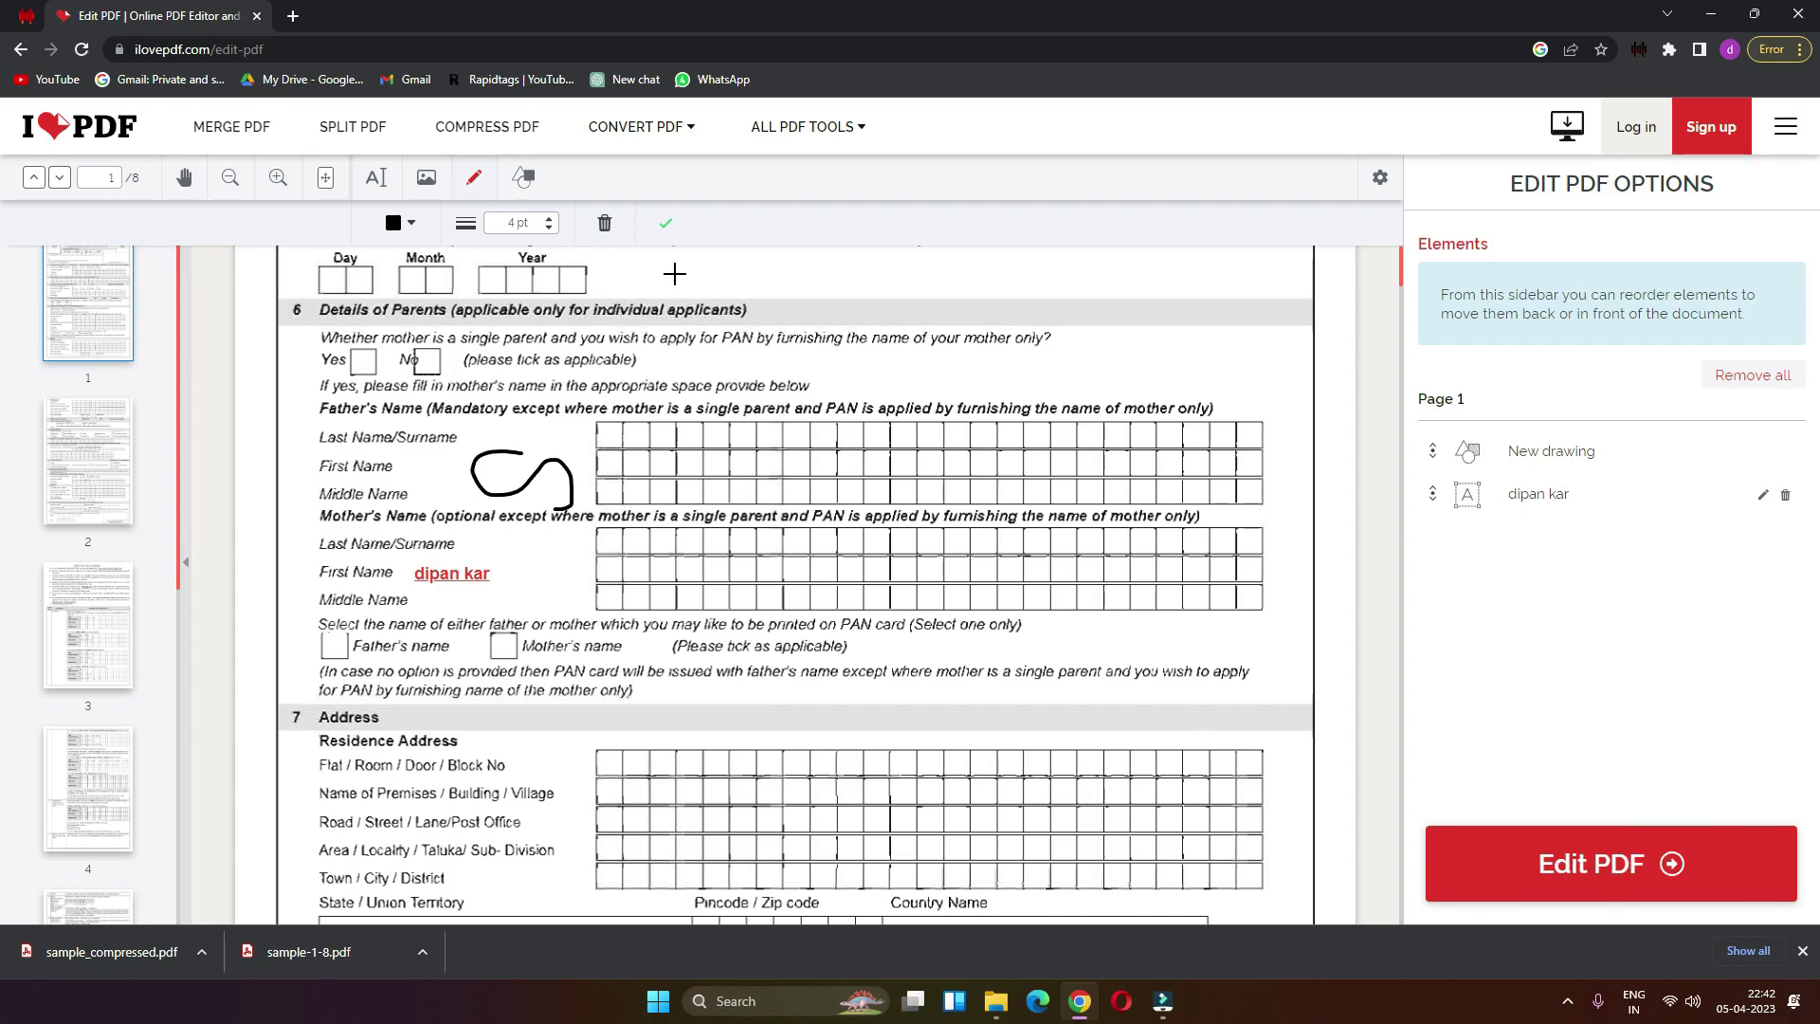
scroll(732, 573, "down", 20)
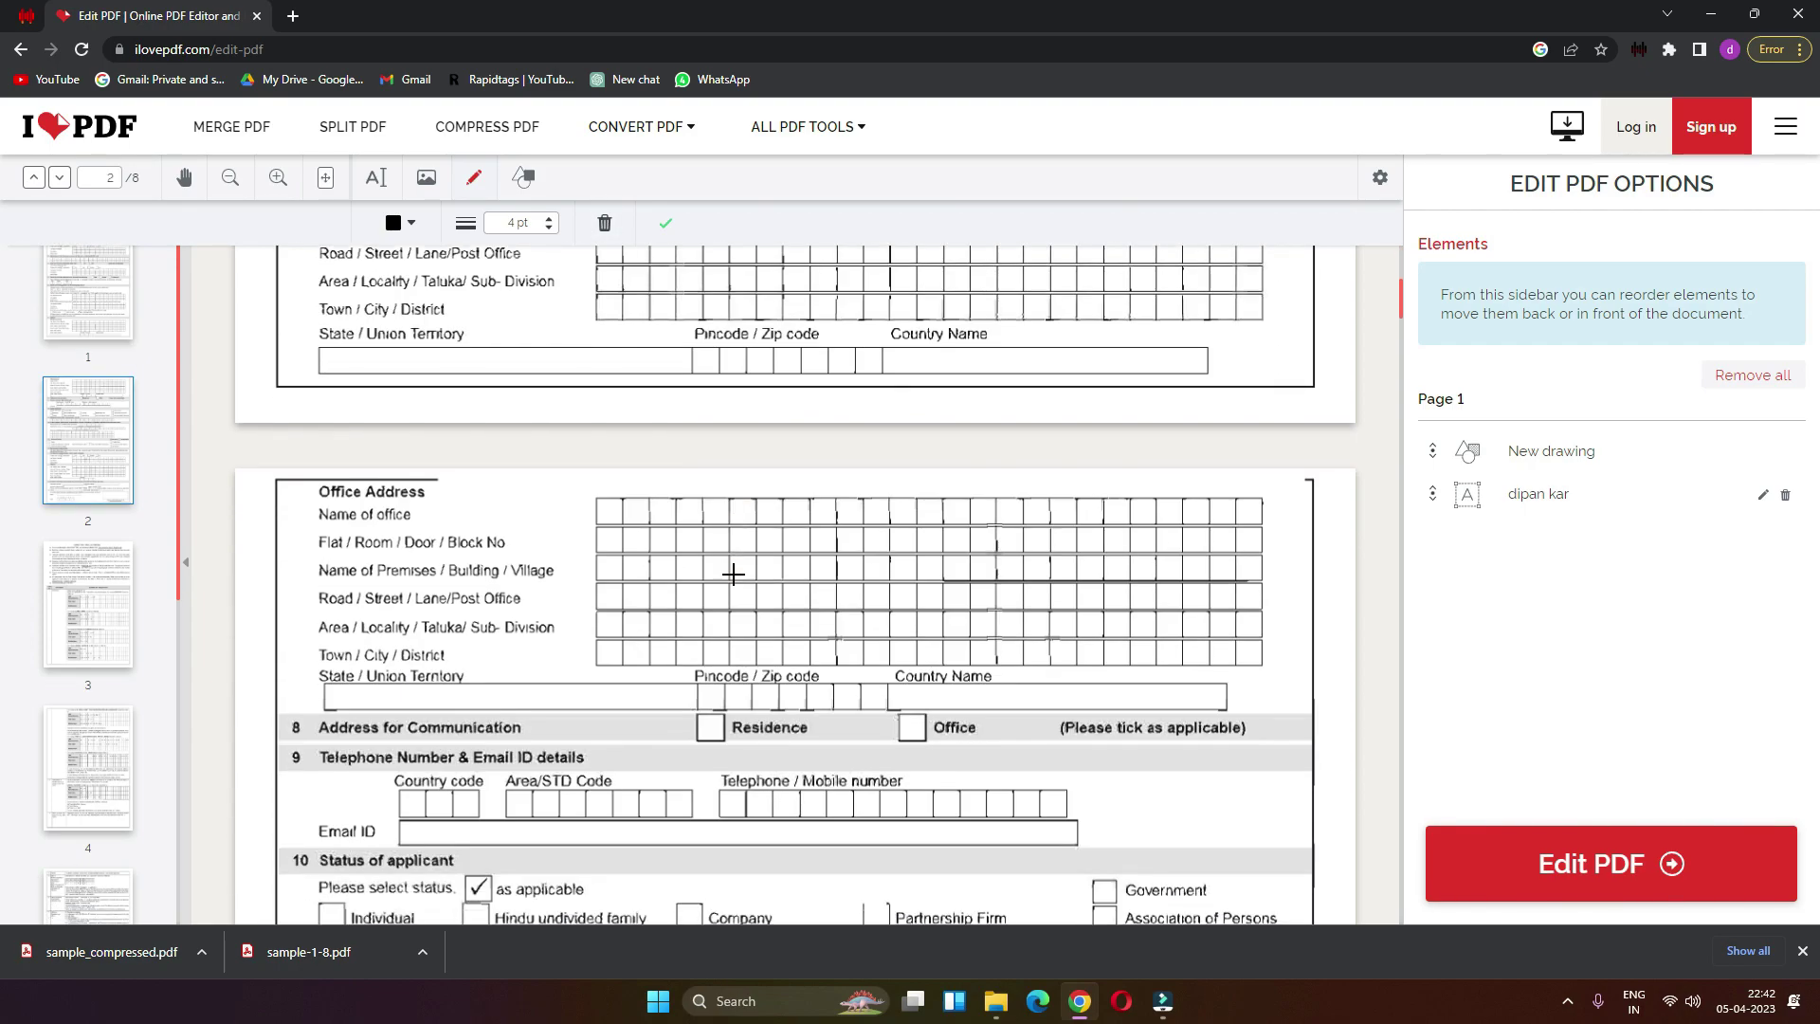
scroll(736, 572, "up", 7)
scroll(736, 573, "up", 13)
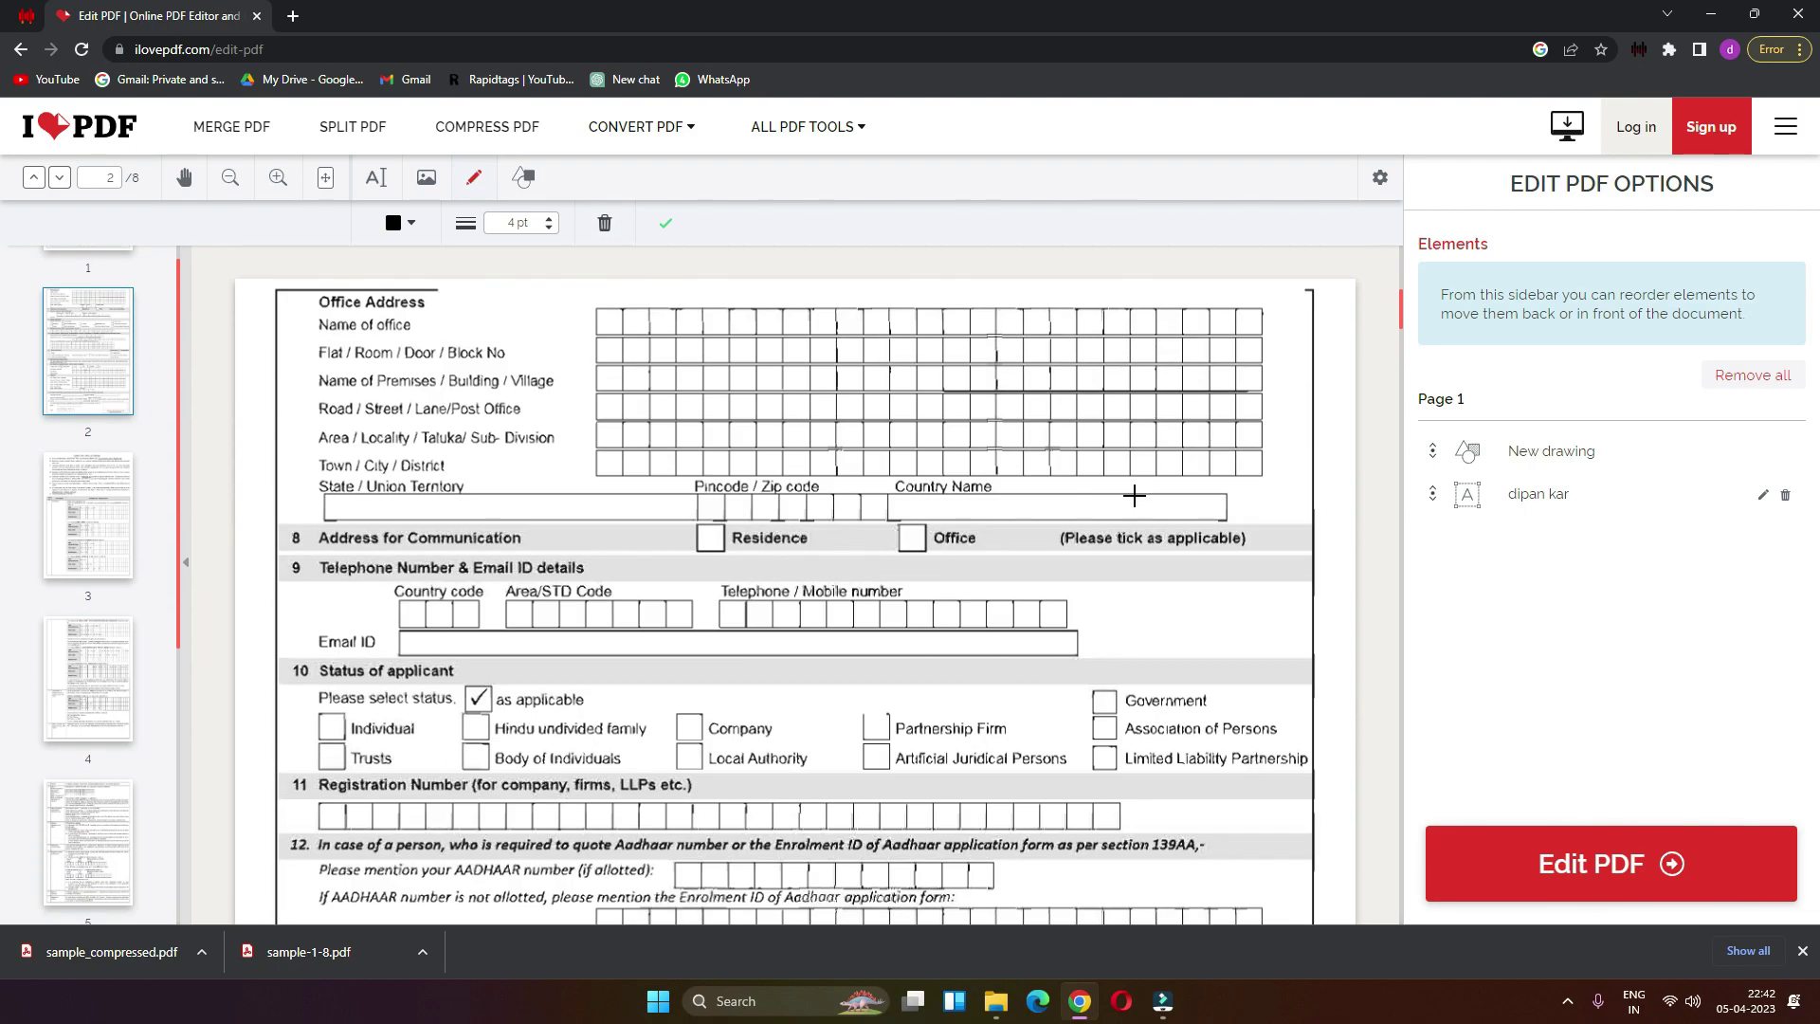
scroll(1146, 663, "up", 1)
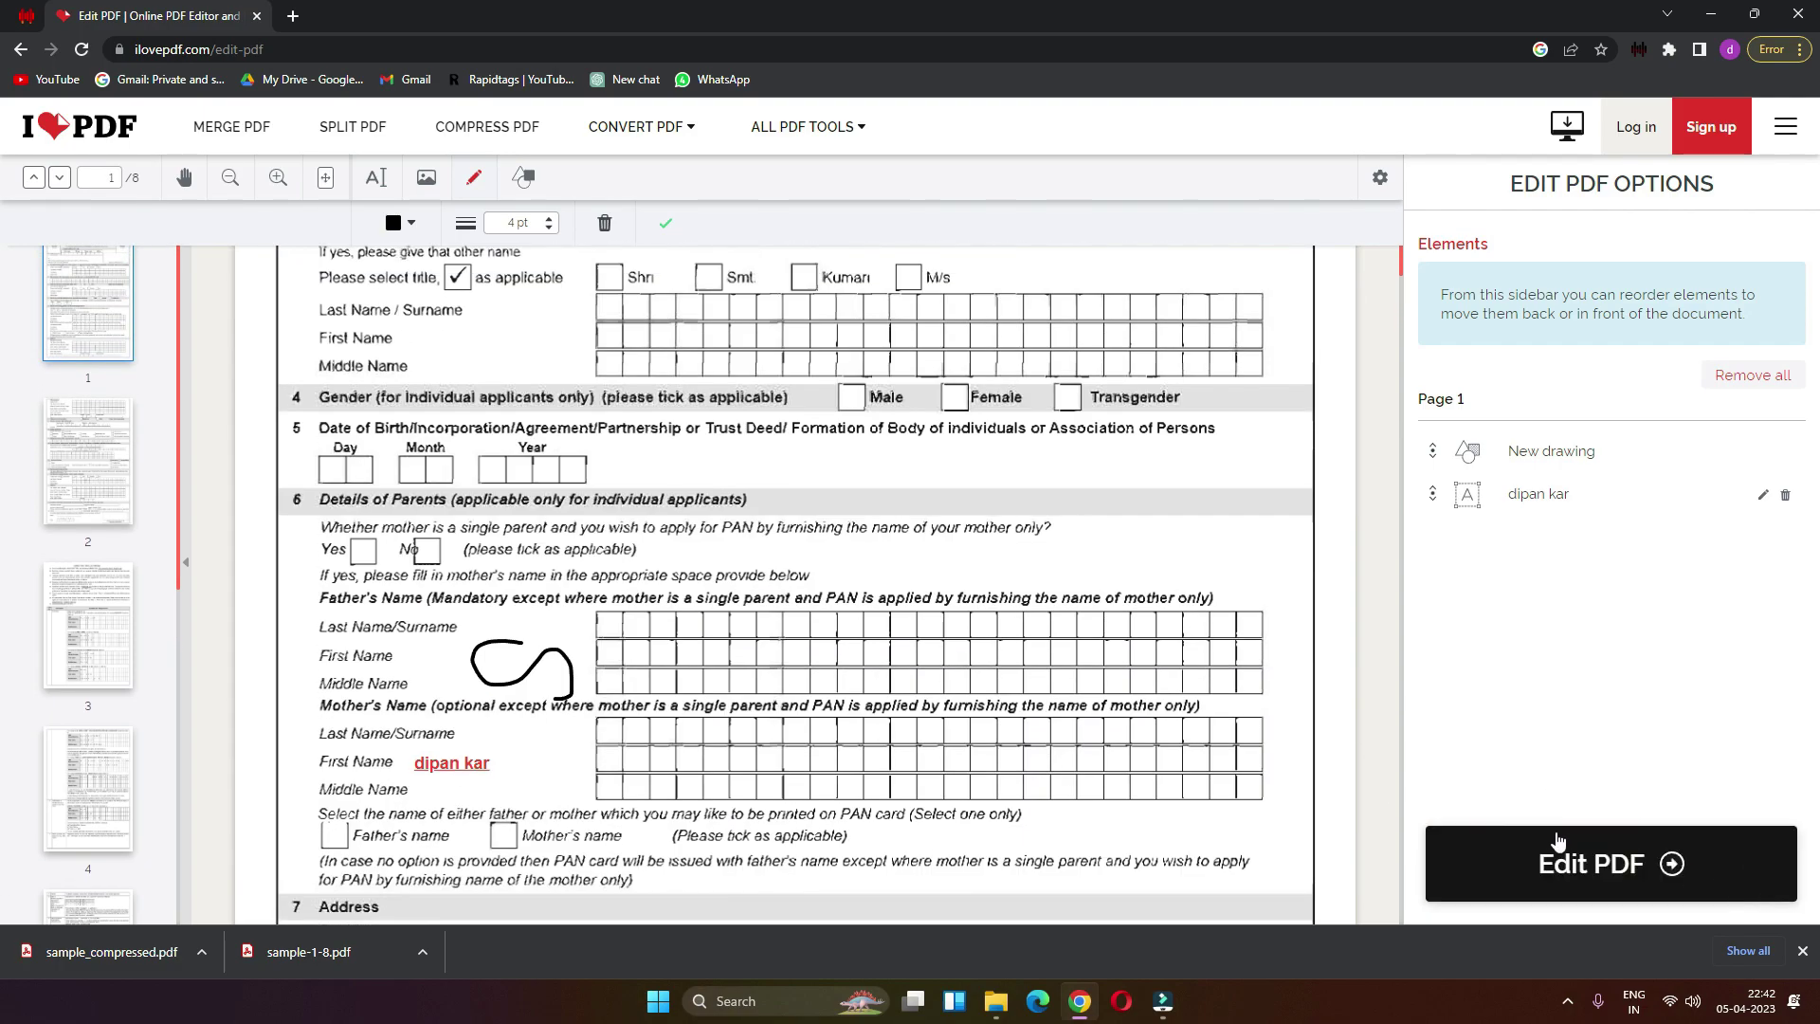
scroll(1259, 560, "up", 7)
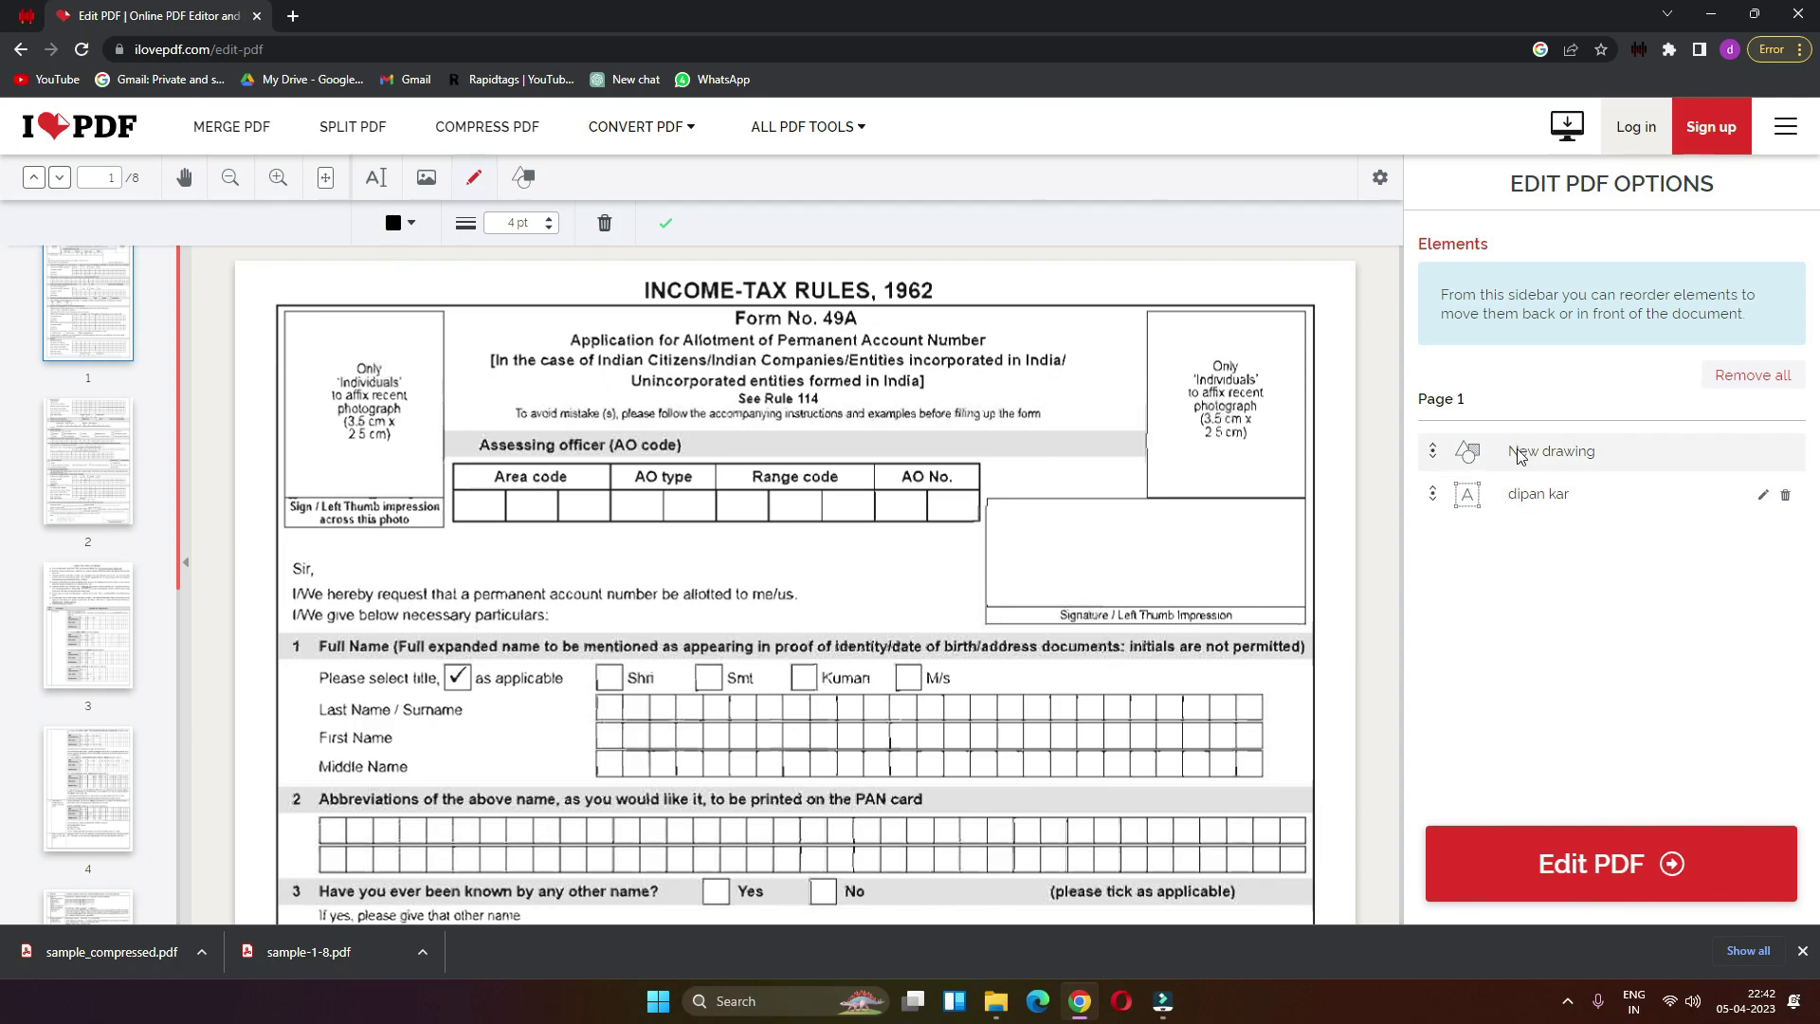
Step: Delete the red name text element using its trash icon in the Elements sidebar
left_click(1511, 503)
scroll(1055, 621, "down", 7)
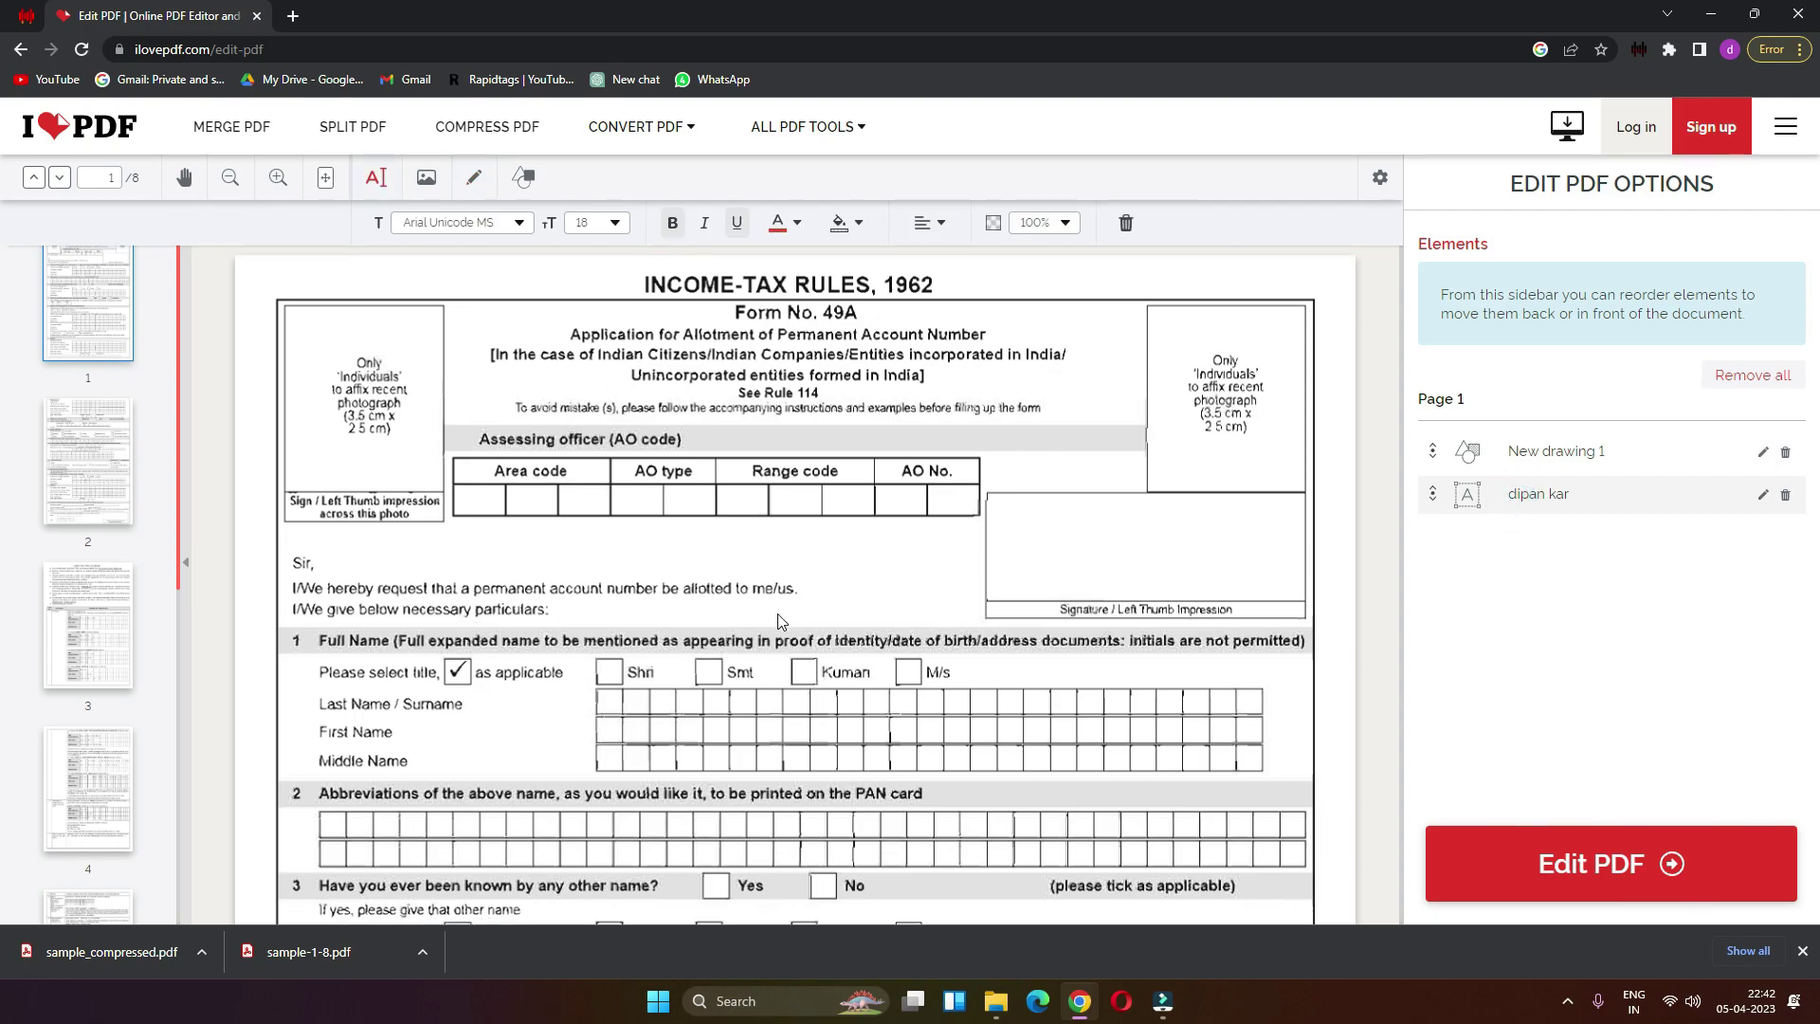
scroll(666, 628, "down", 2)
left_click_drag(483, 574, 526, 571)
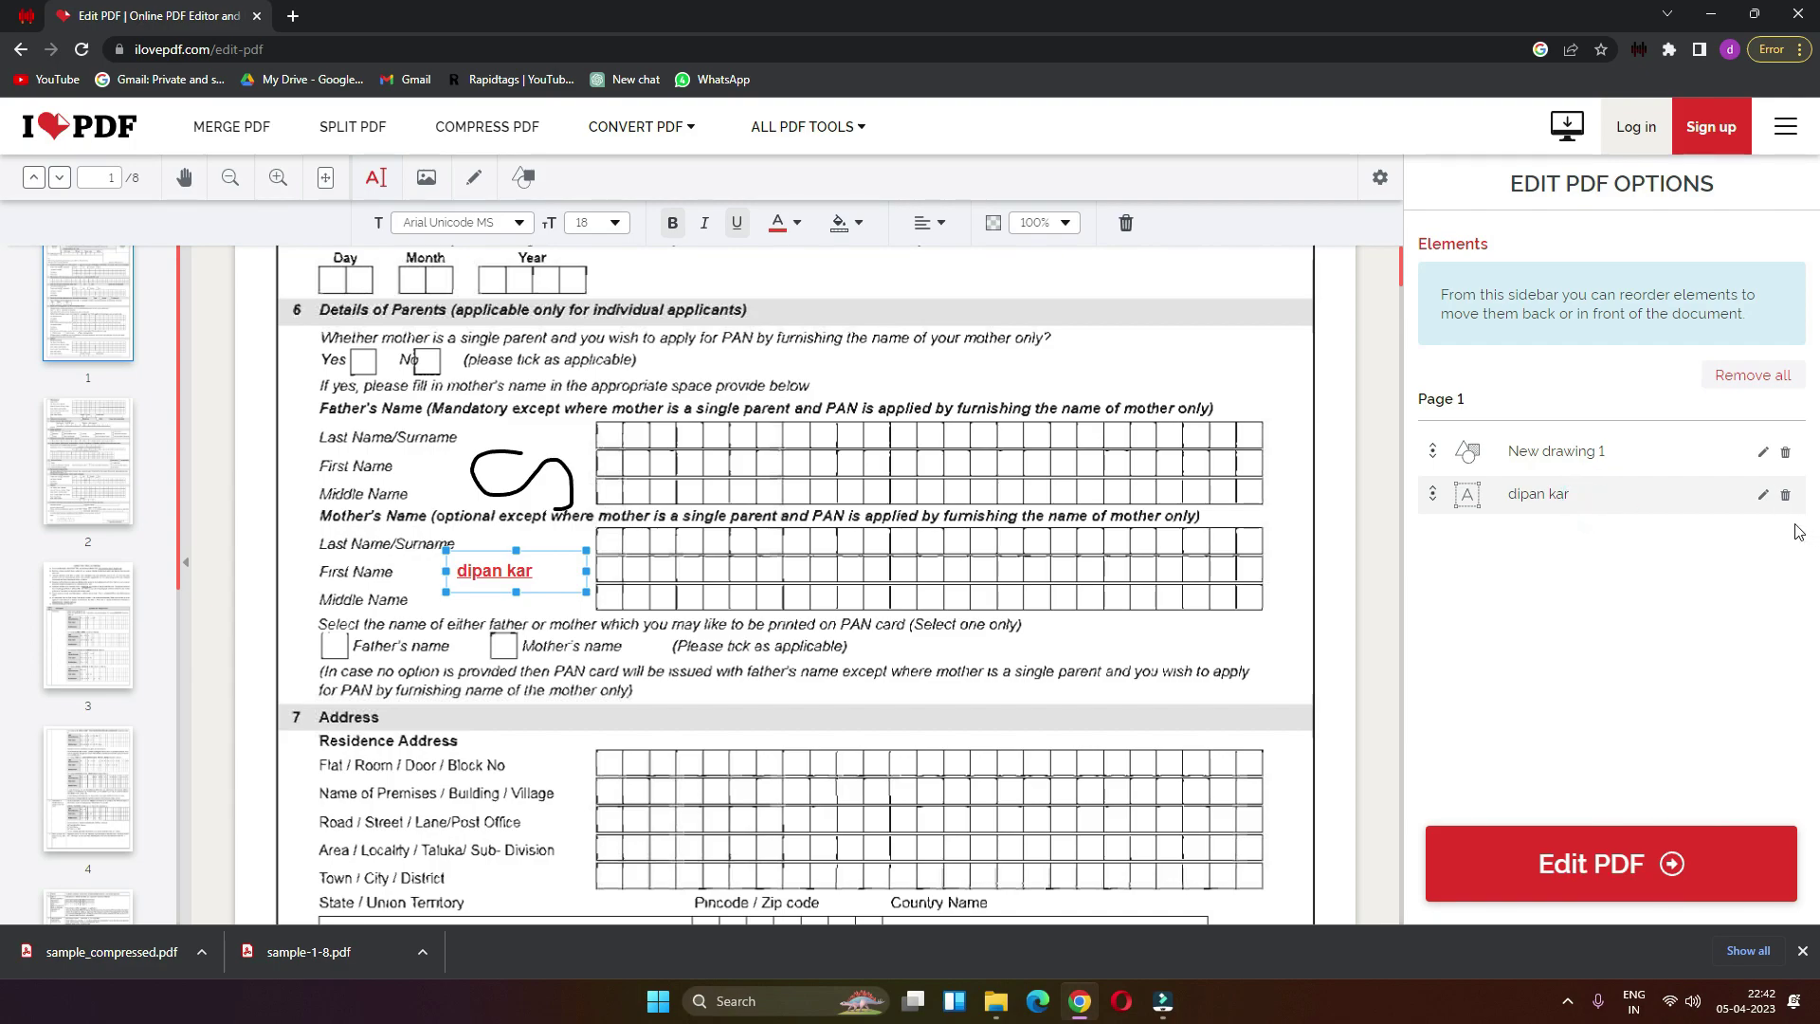
left_click(1788, 497)
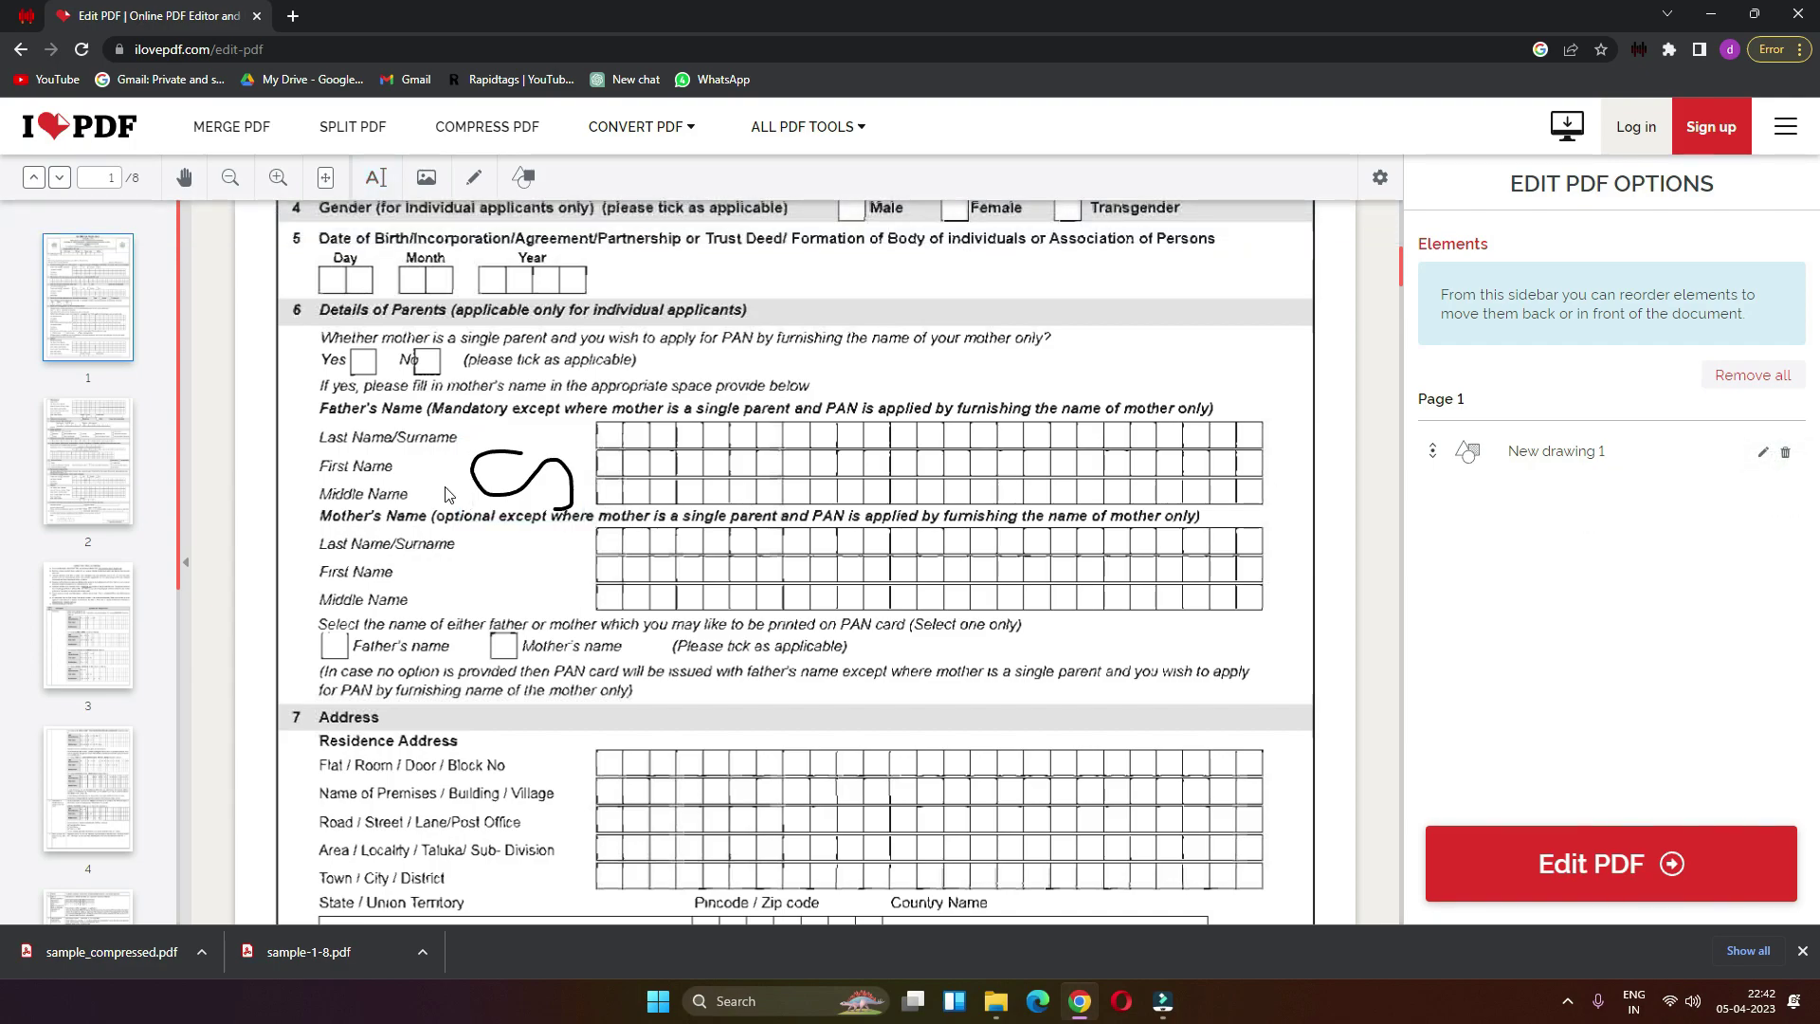
scroll(446, 494, "up", 10)
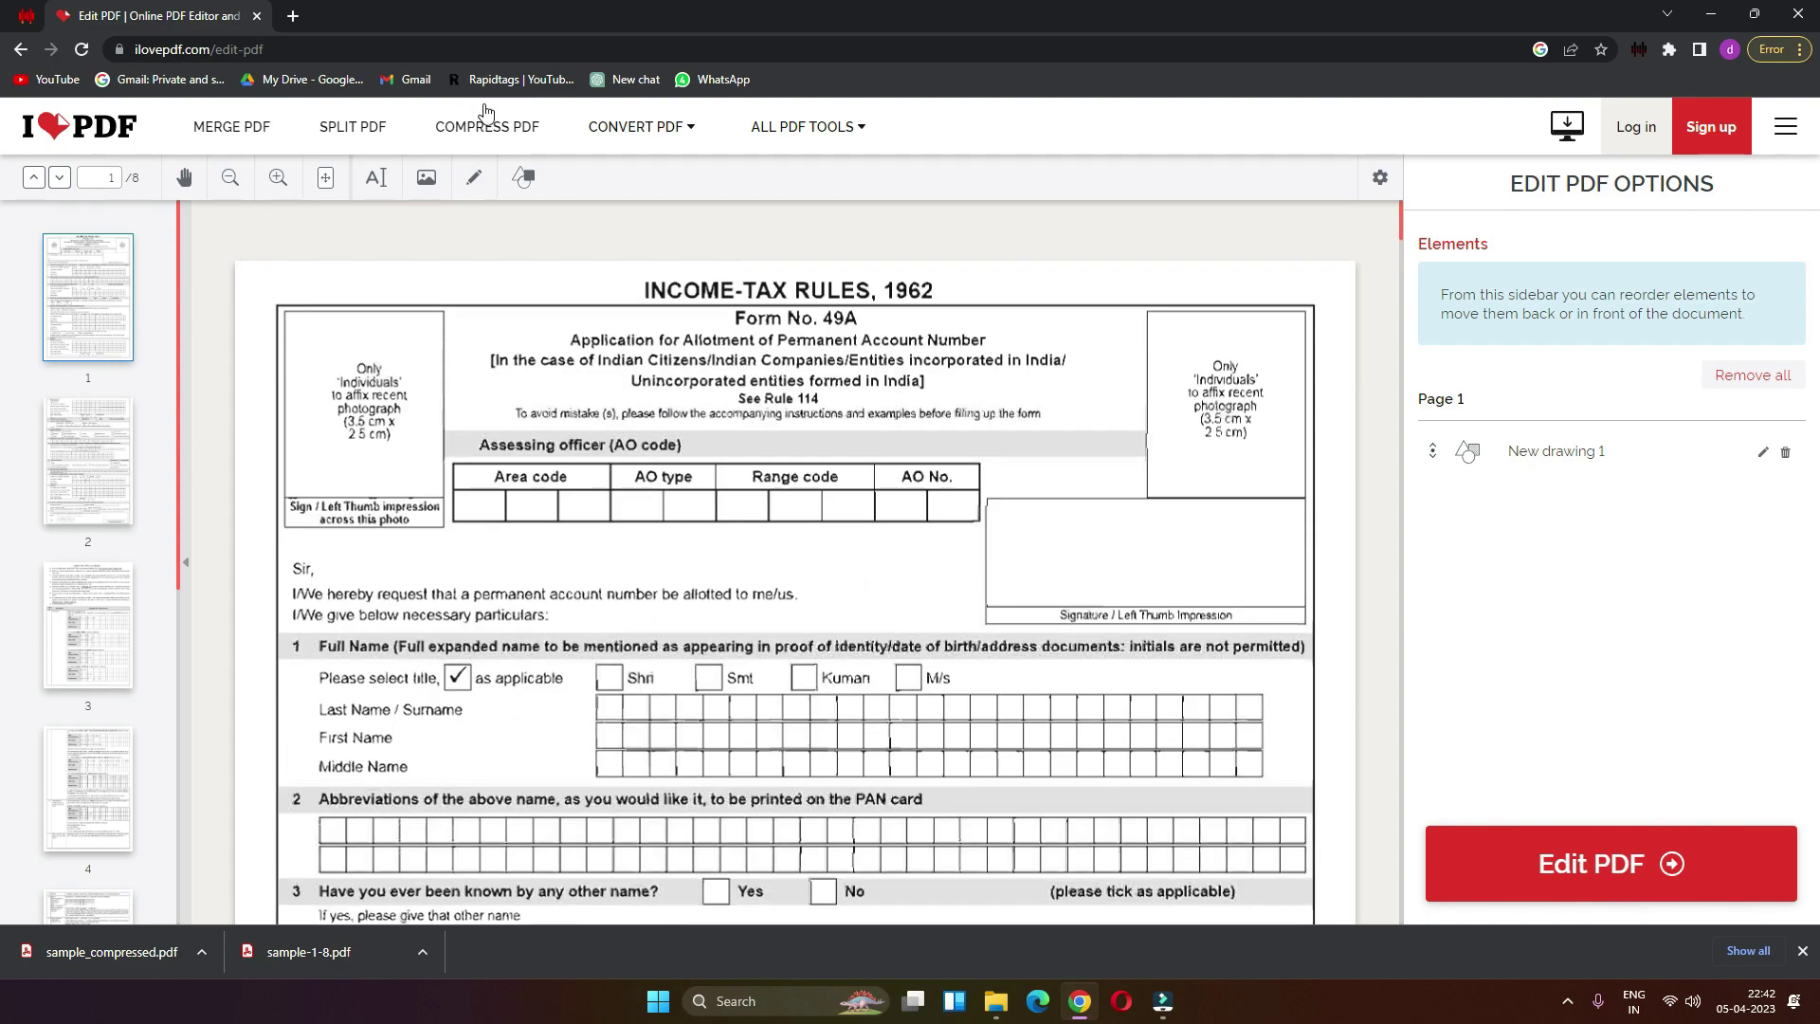
Step: Add a green rectangle to page 1 and shift it left
left_click(523, 177)
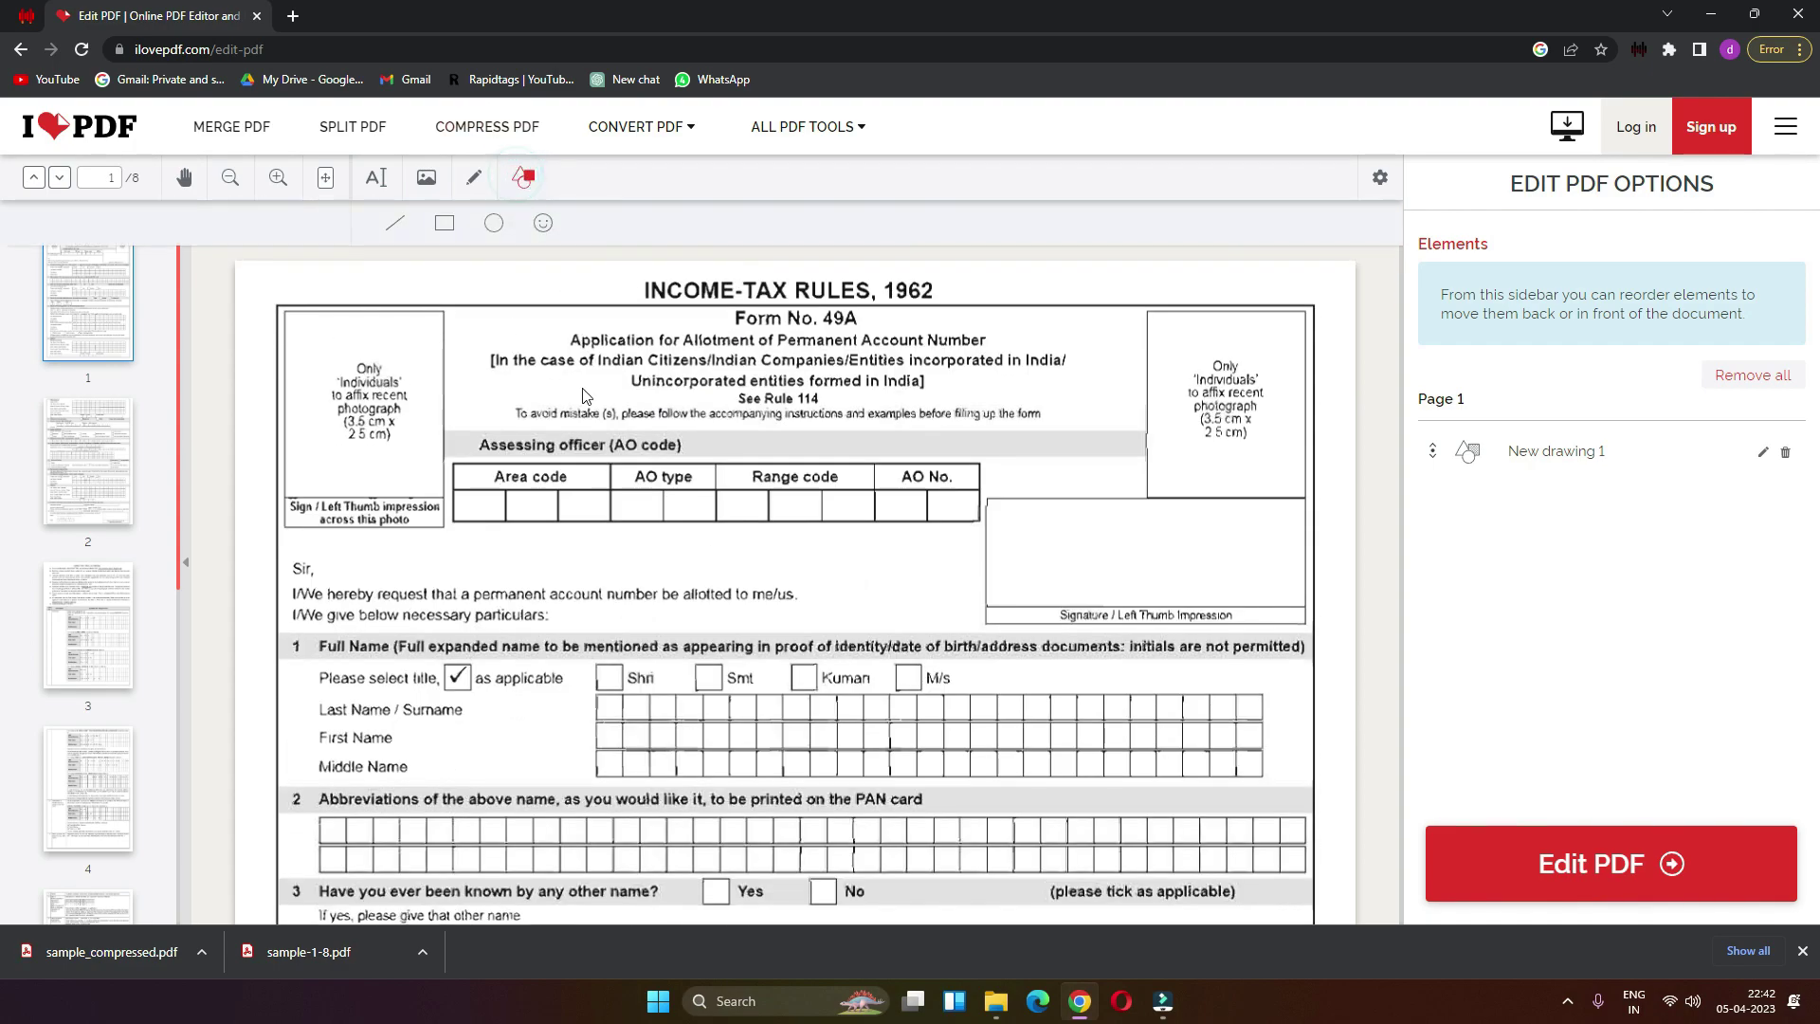
left_click(444, 223)
left_click_drag(810, 592, 628, 578)
scroll(776, 548, "down", 5)
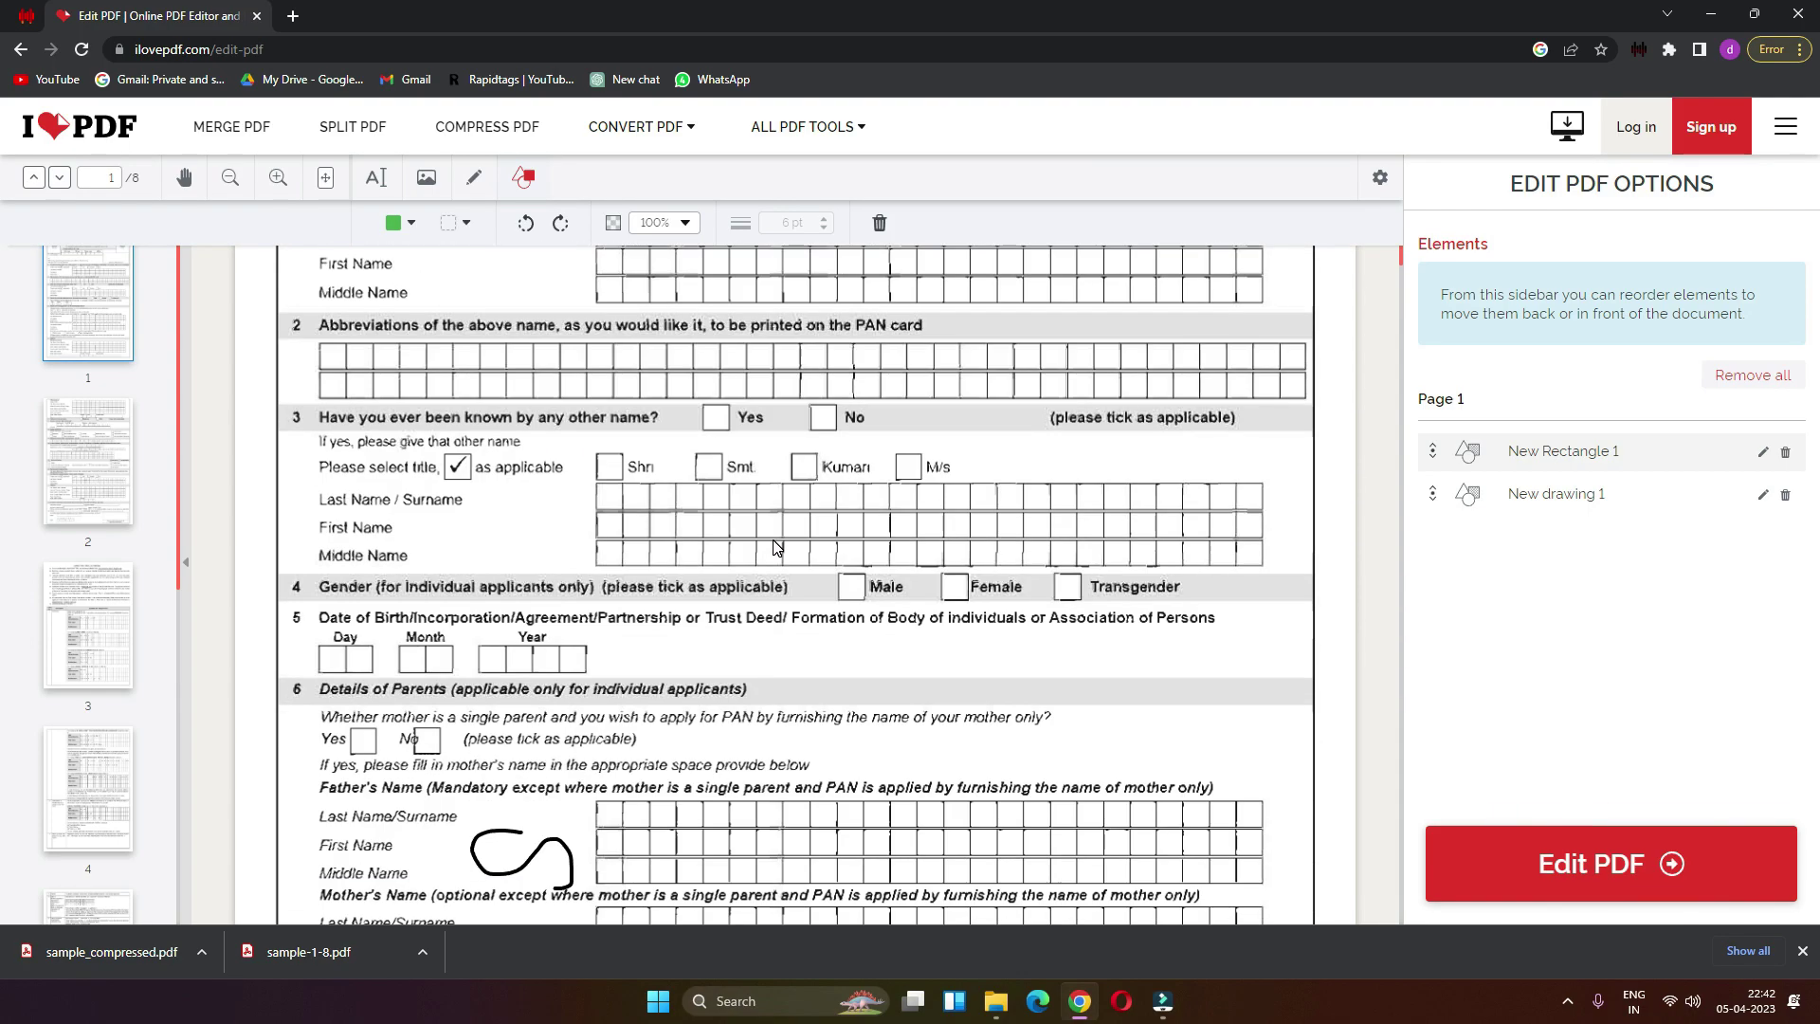
Step: Add a blue ellipse, enlarge it, and position it over section 3
left_click(523, 177)
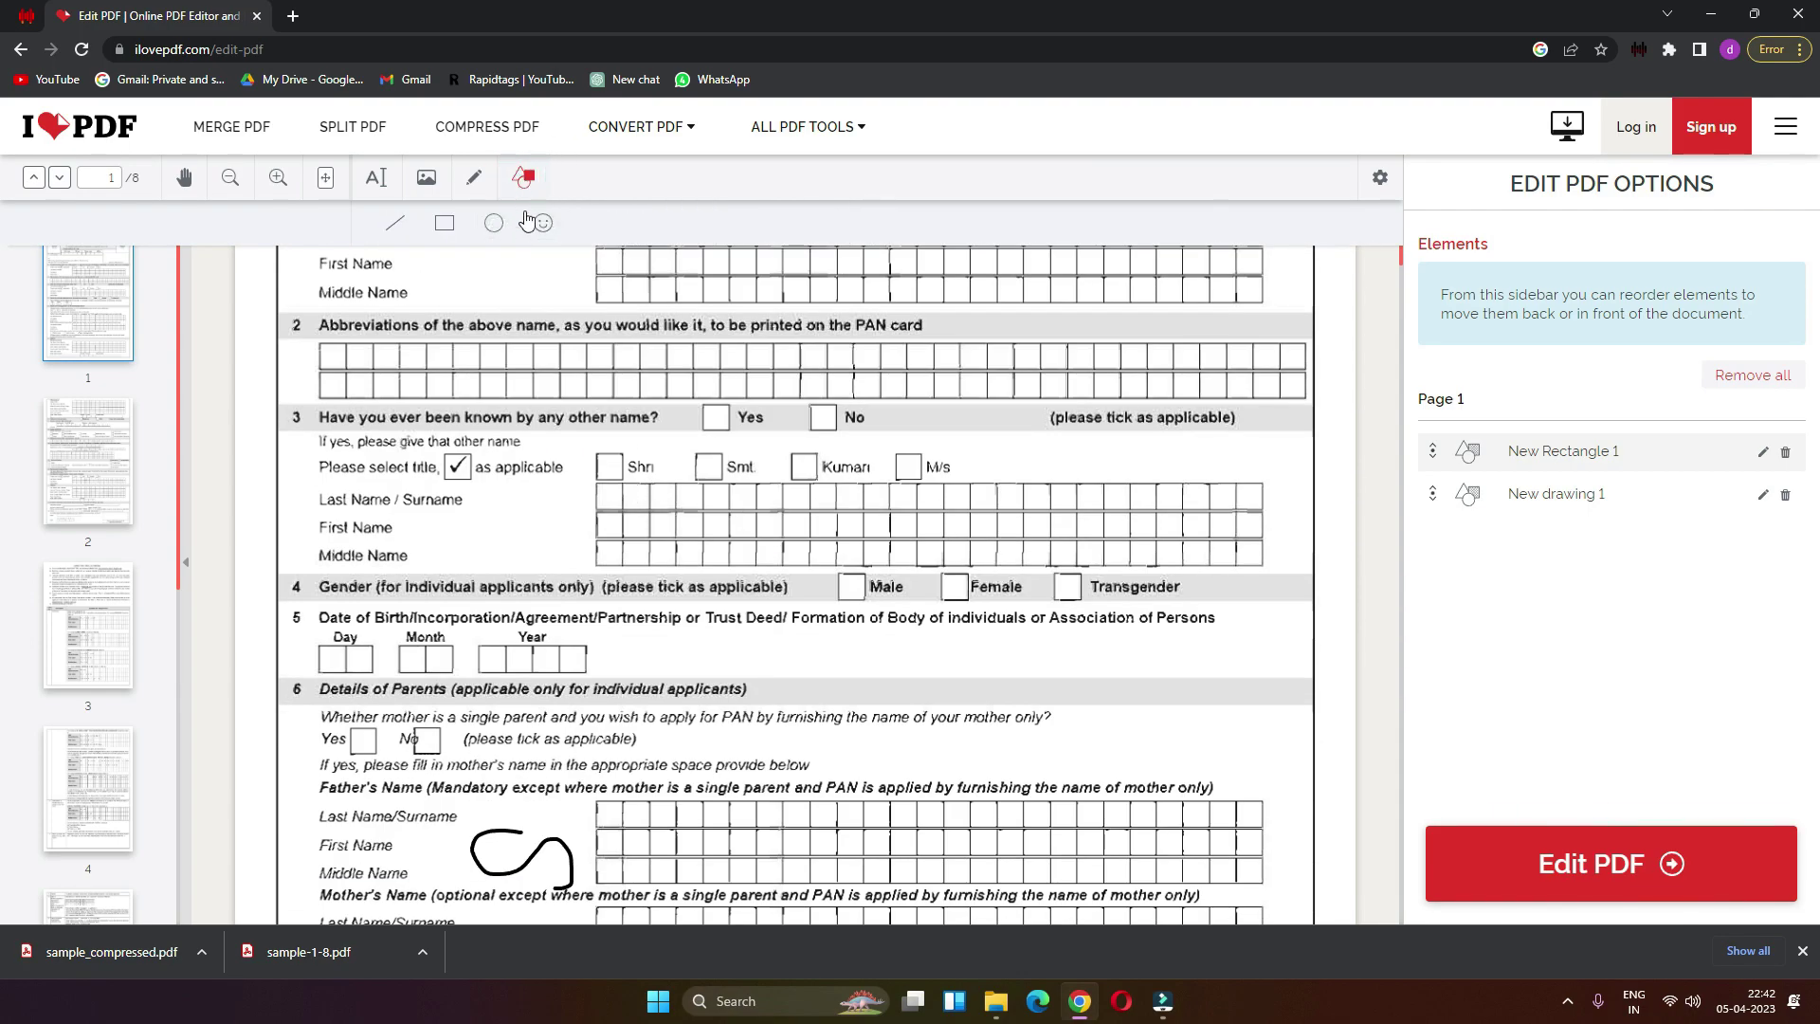
left_click(493, 237)
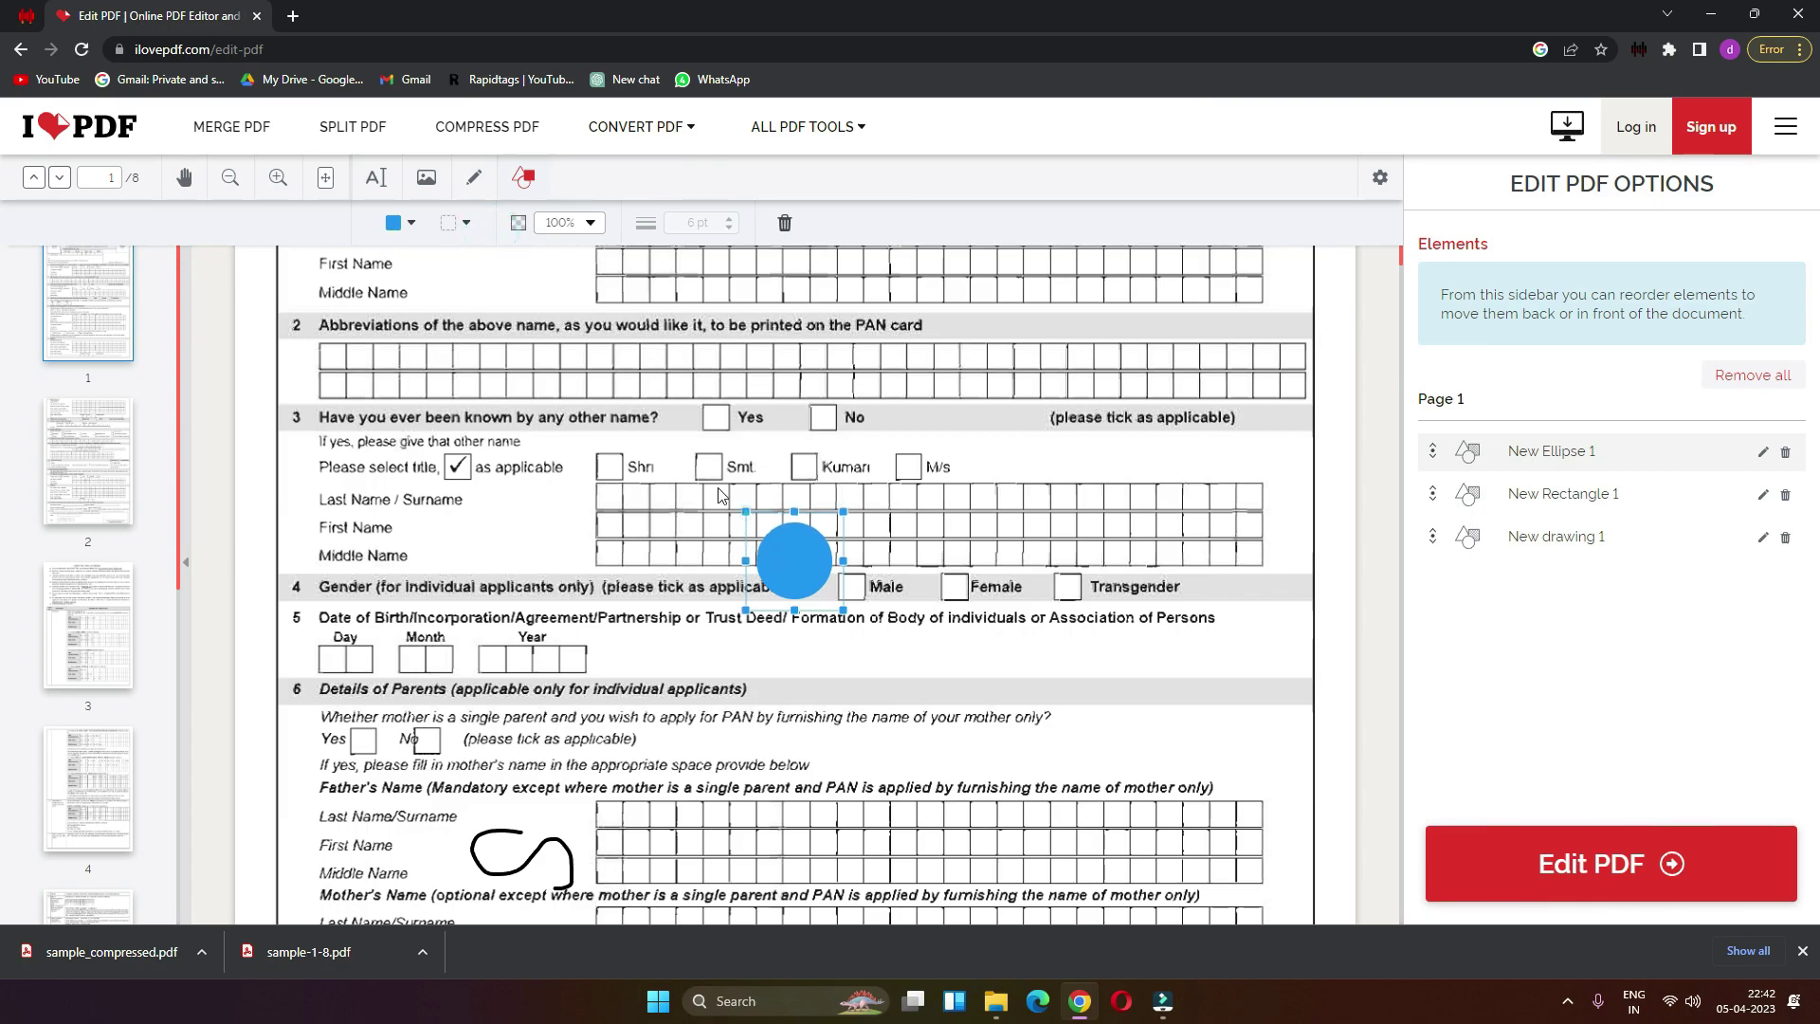
left_click_drag(747, 517, 516, 406)
left_click_drag(641, 488, 471, 497)
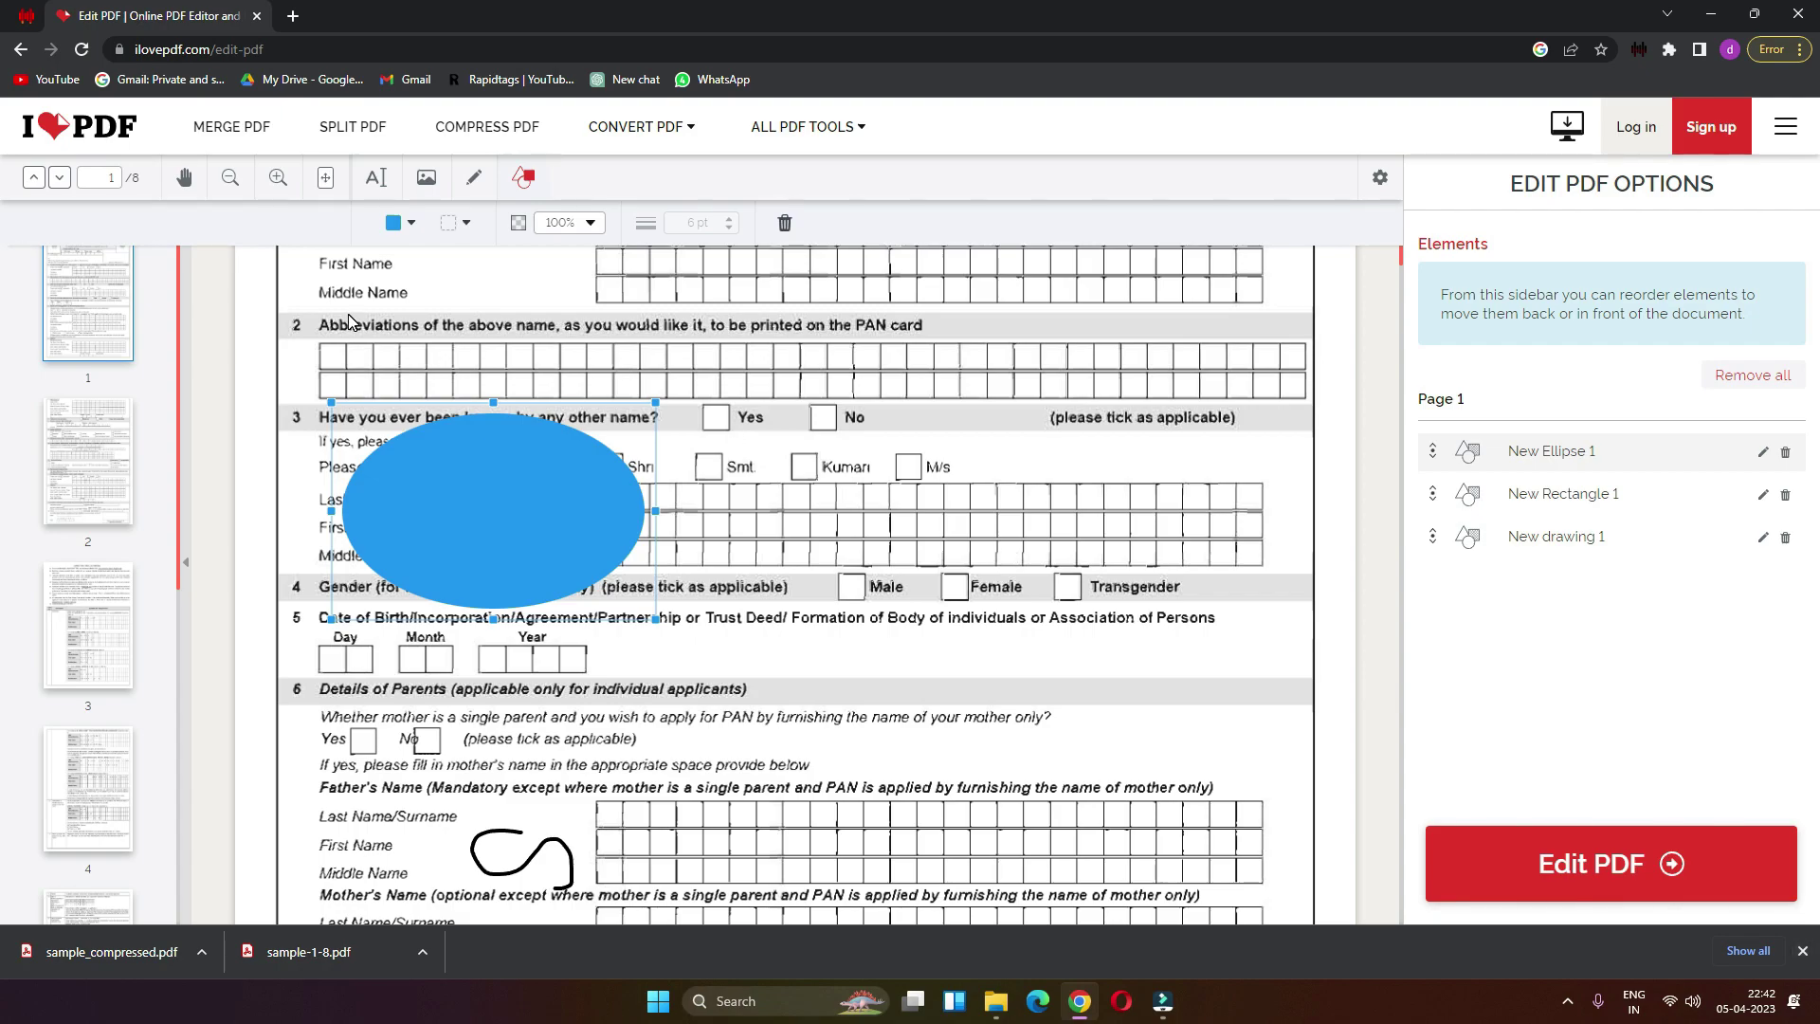
Step: Leave the editor without saving and browse the home page's tools grid
left_click(112, 129)
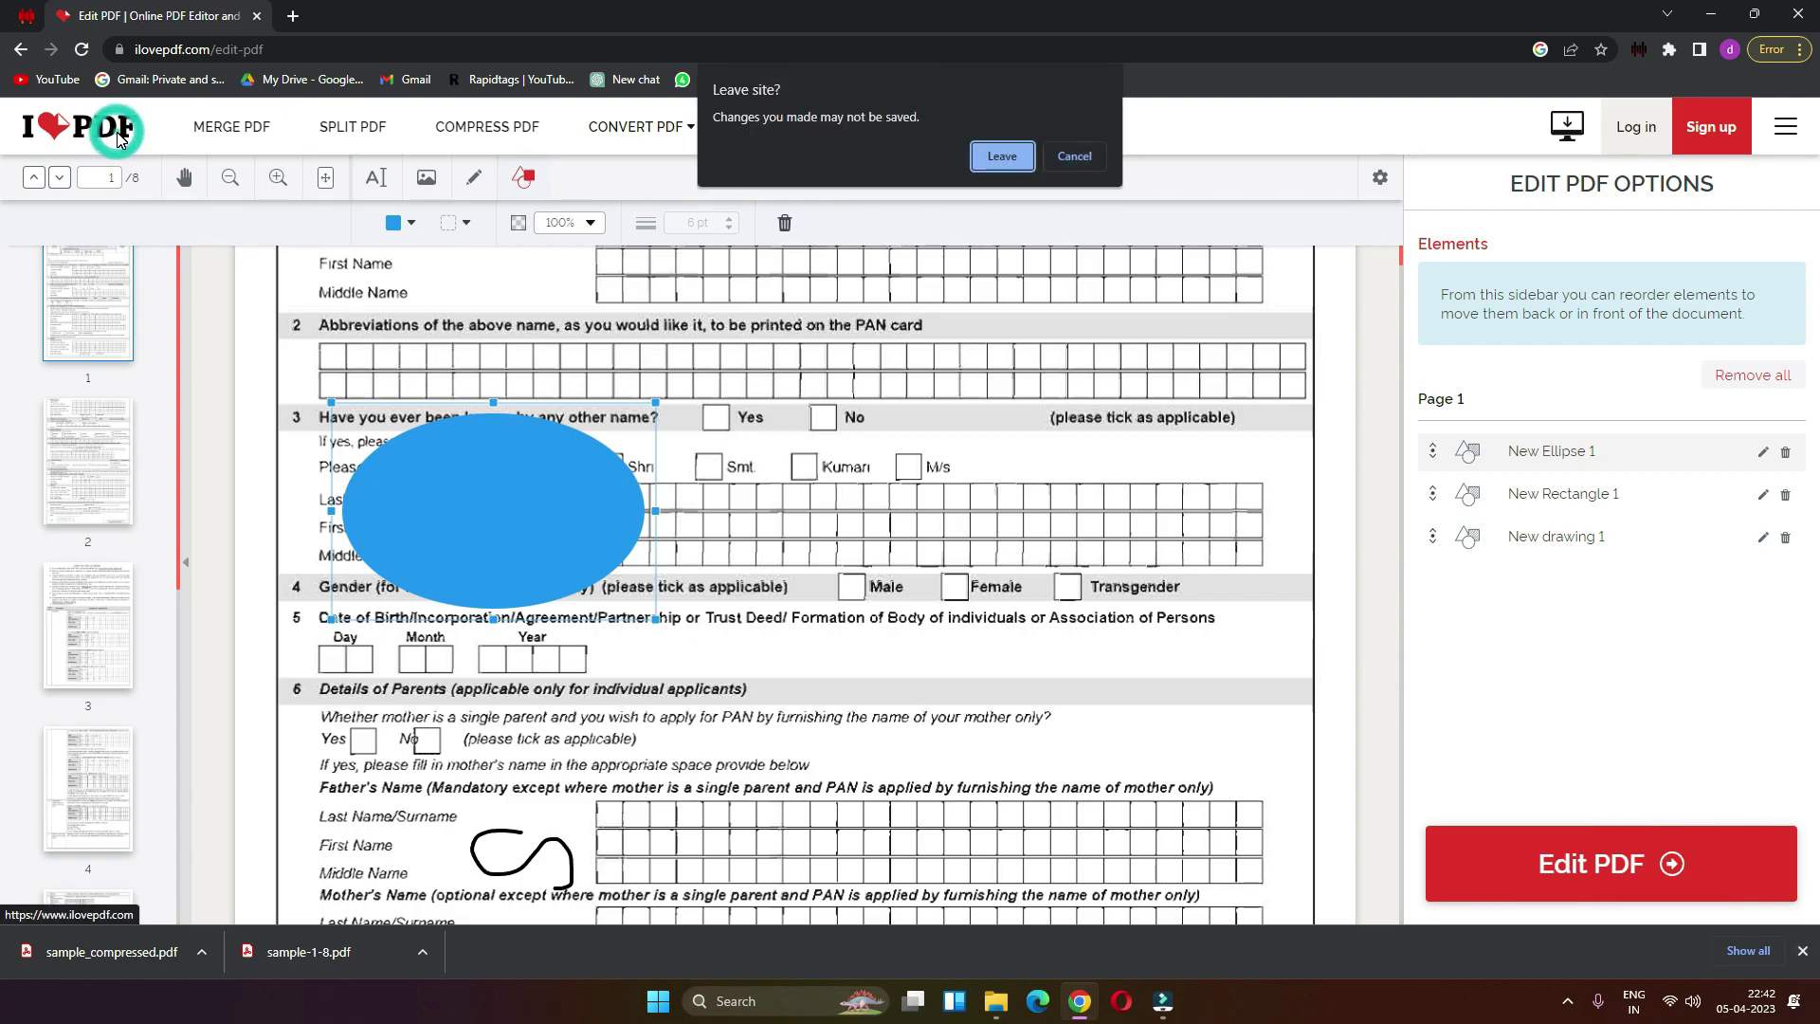
left_click(1010, 163)
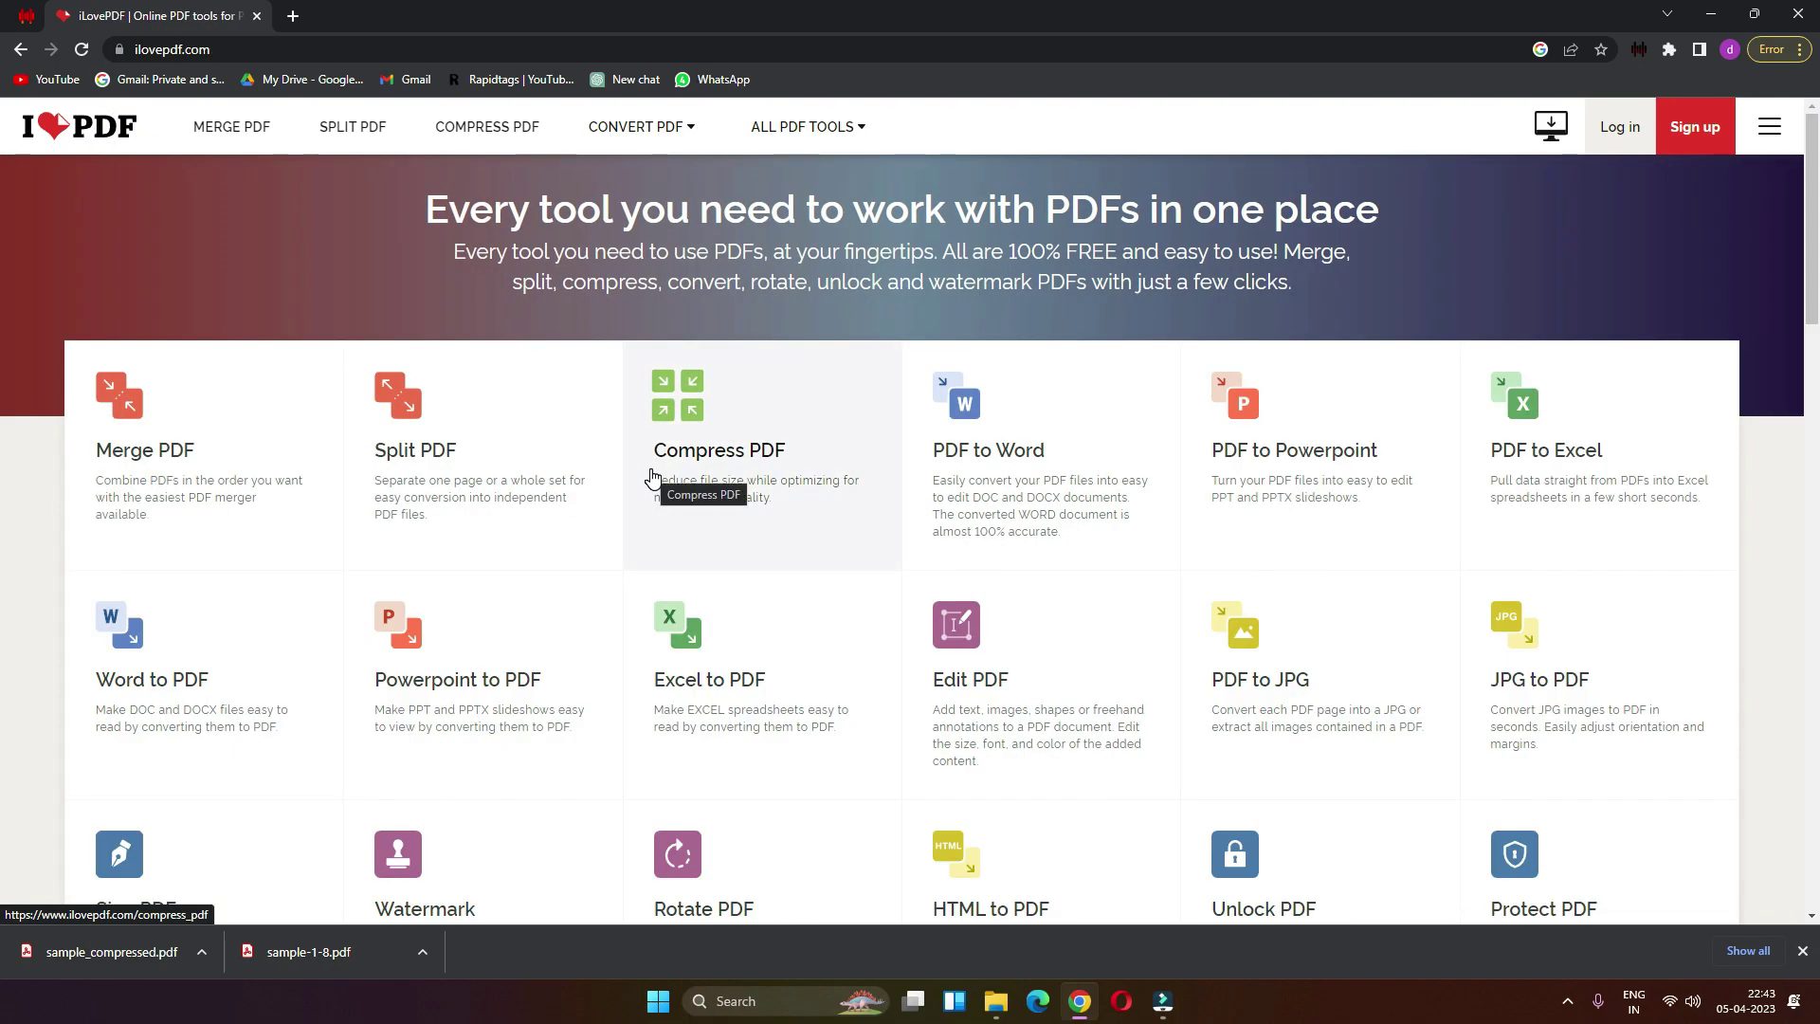
scroll(652, 477, "down", 4)
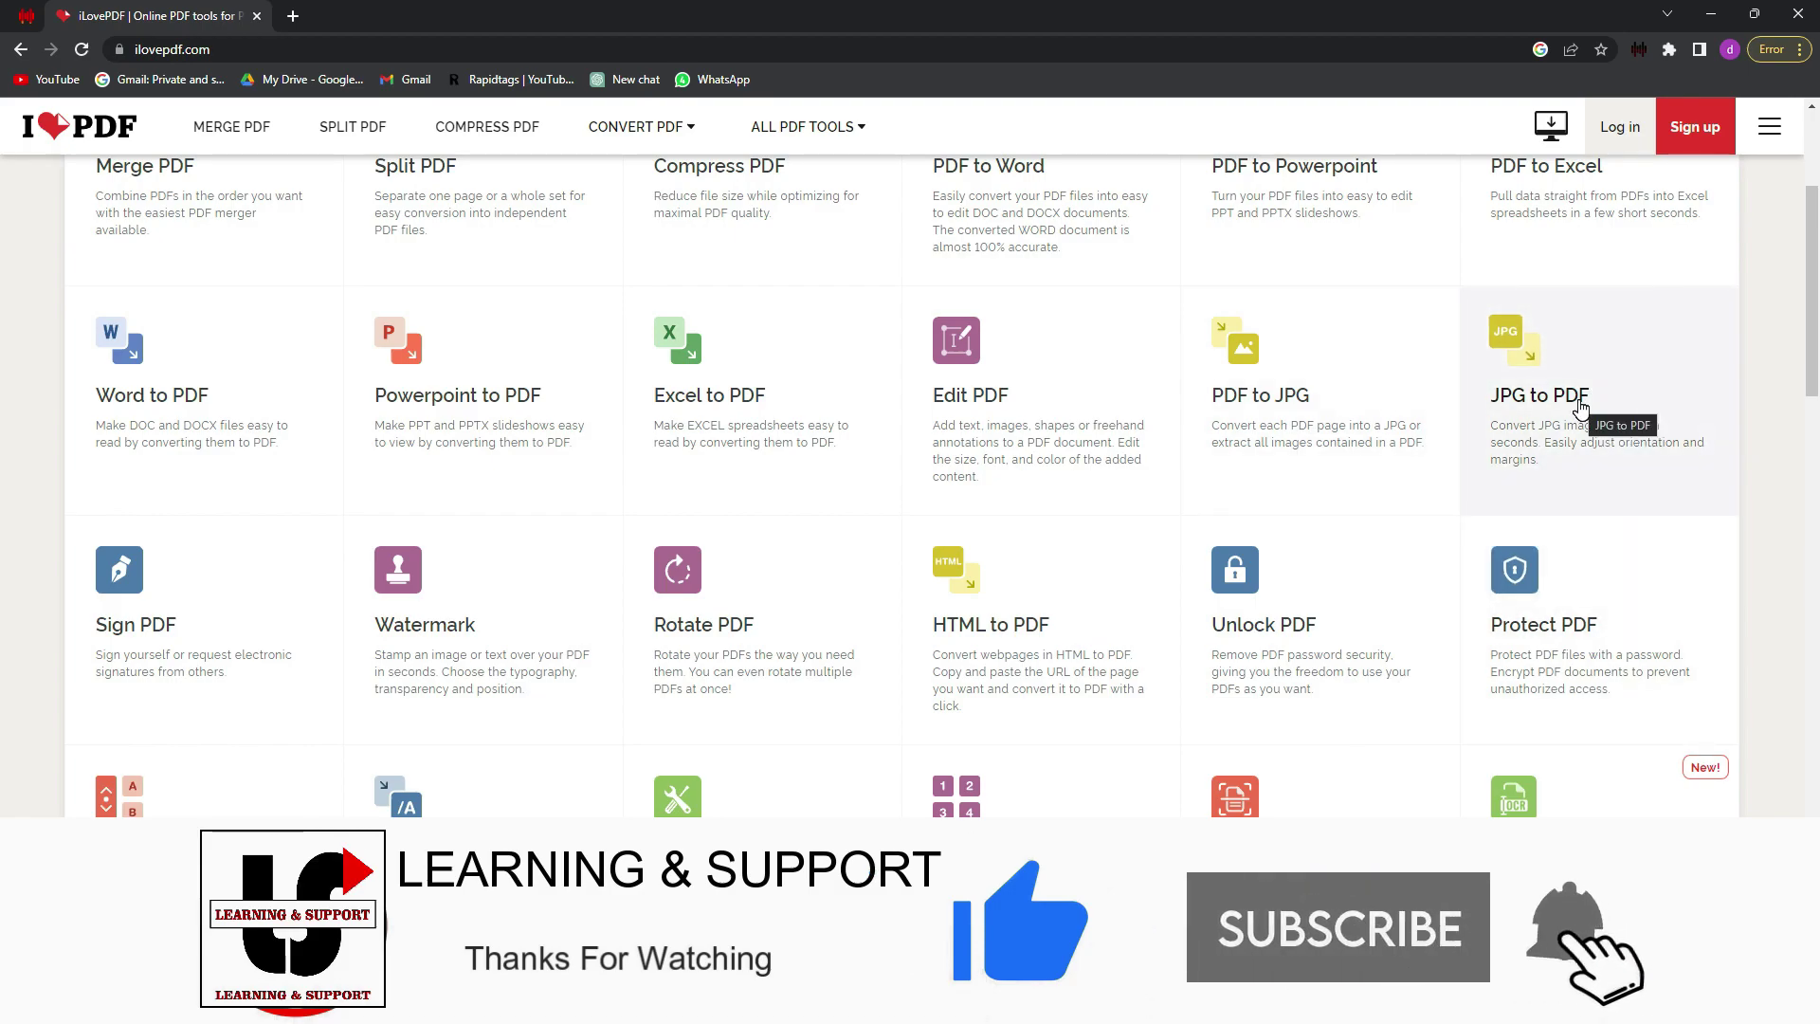
scroll(1580, 409, "down", 1)
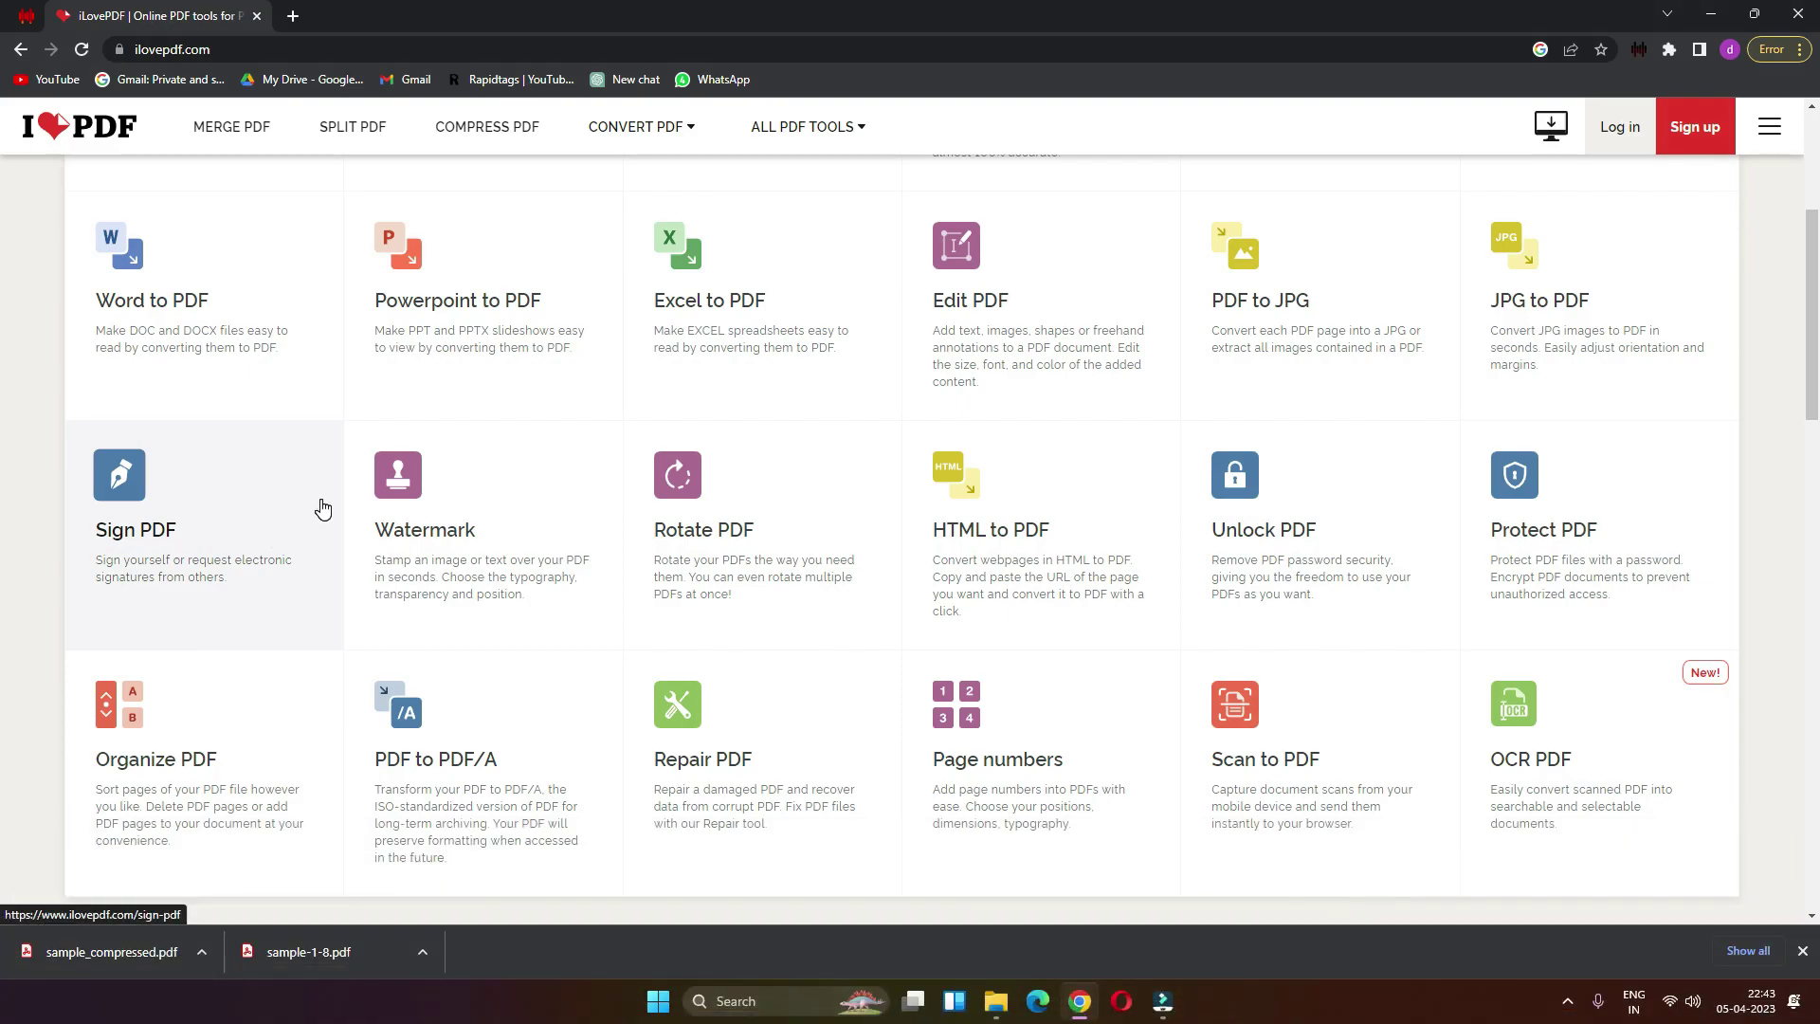
Step: Load sample.pdf into the Rotate PDF tool
left_click(701, 512)
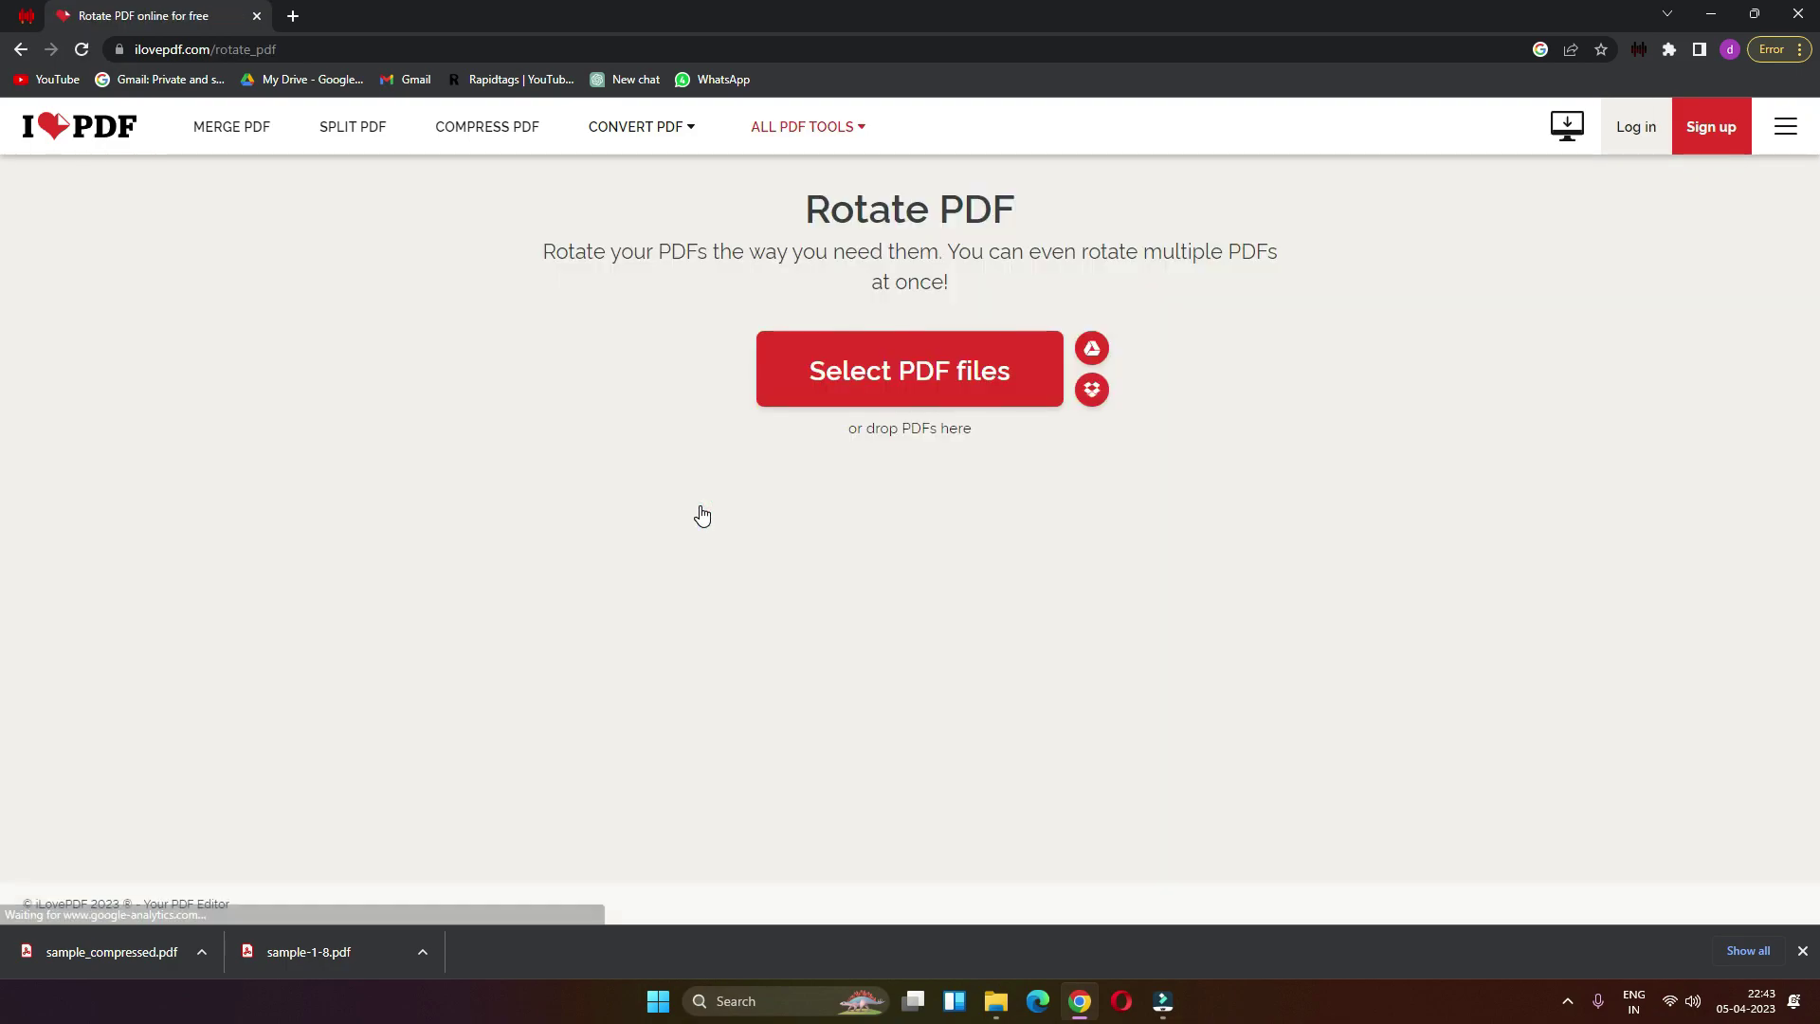
left_click(977, 375)
left_click(220, 272)
left_click(749, 480)
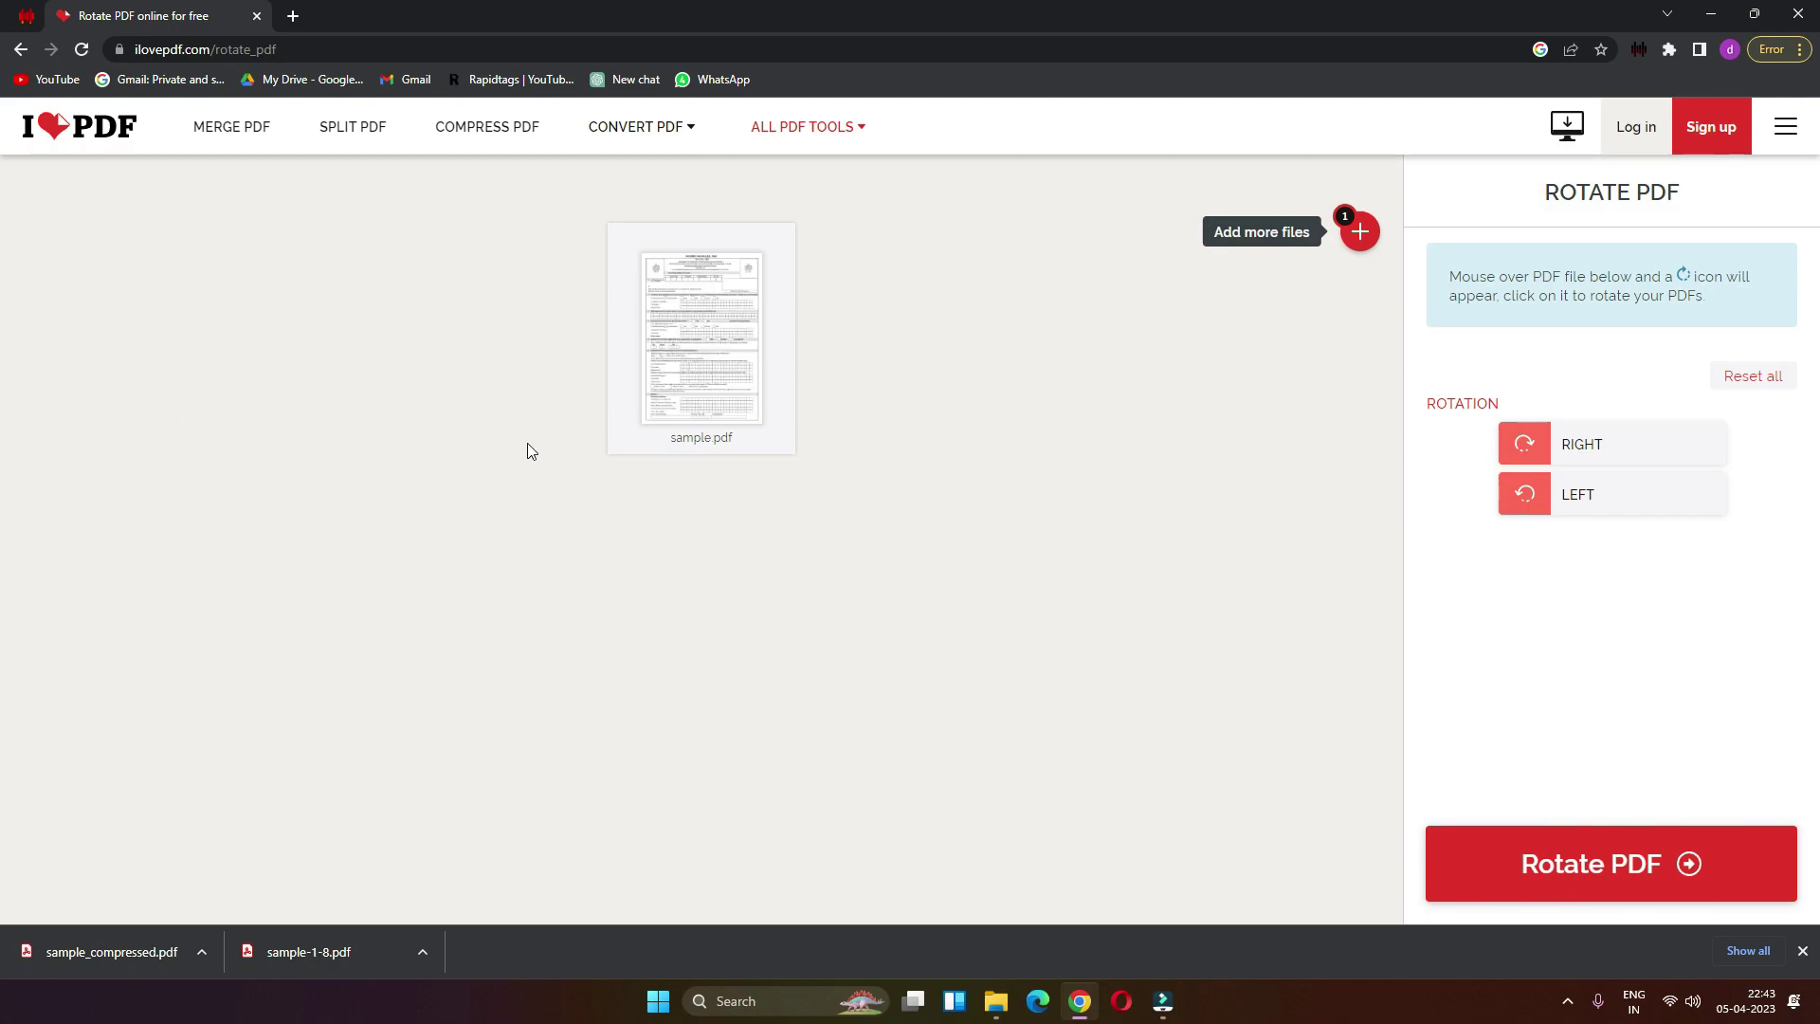
Step: Rotate sample.pdf clockwise four times, then back counter-clockwise to portrait, and return home
left_click(1573, 454)
left_click(1573, 454)
left_click(1575, 455)
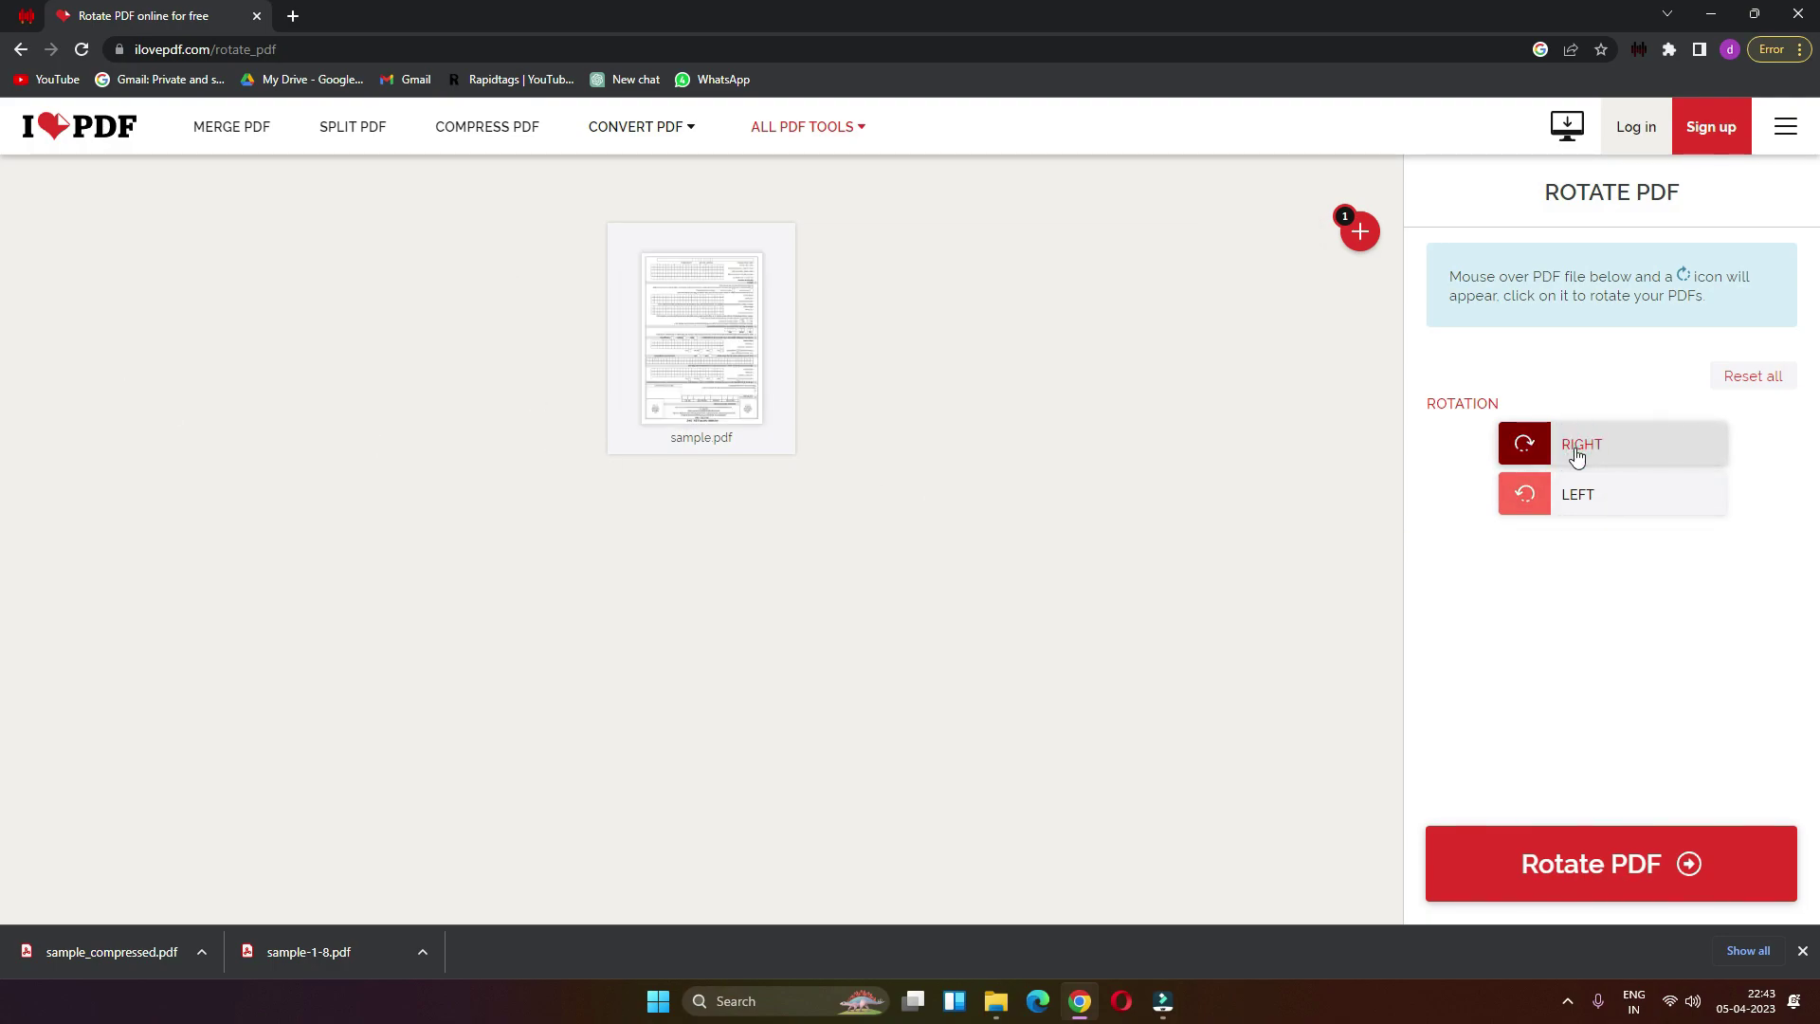
left_click(1575, 455)
left_click(1583, 493)
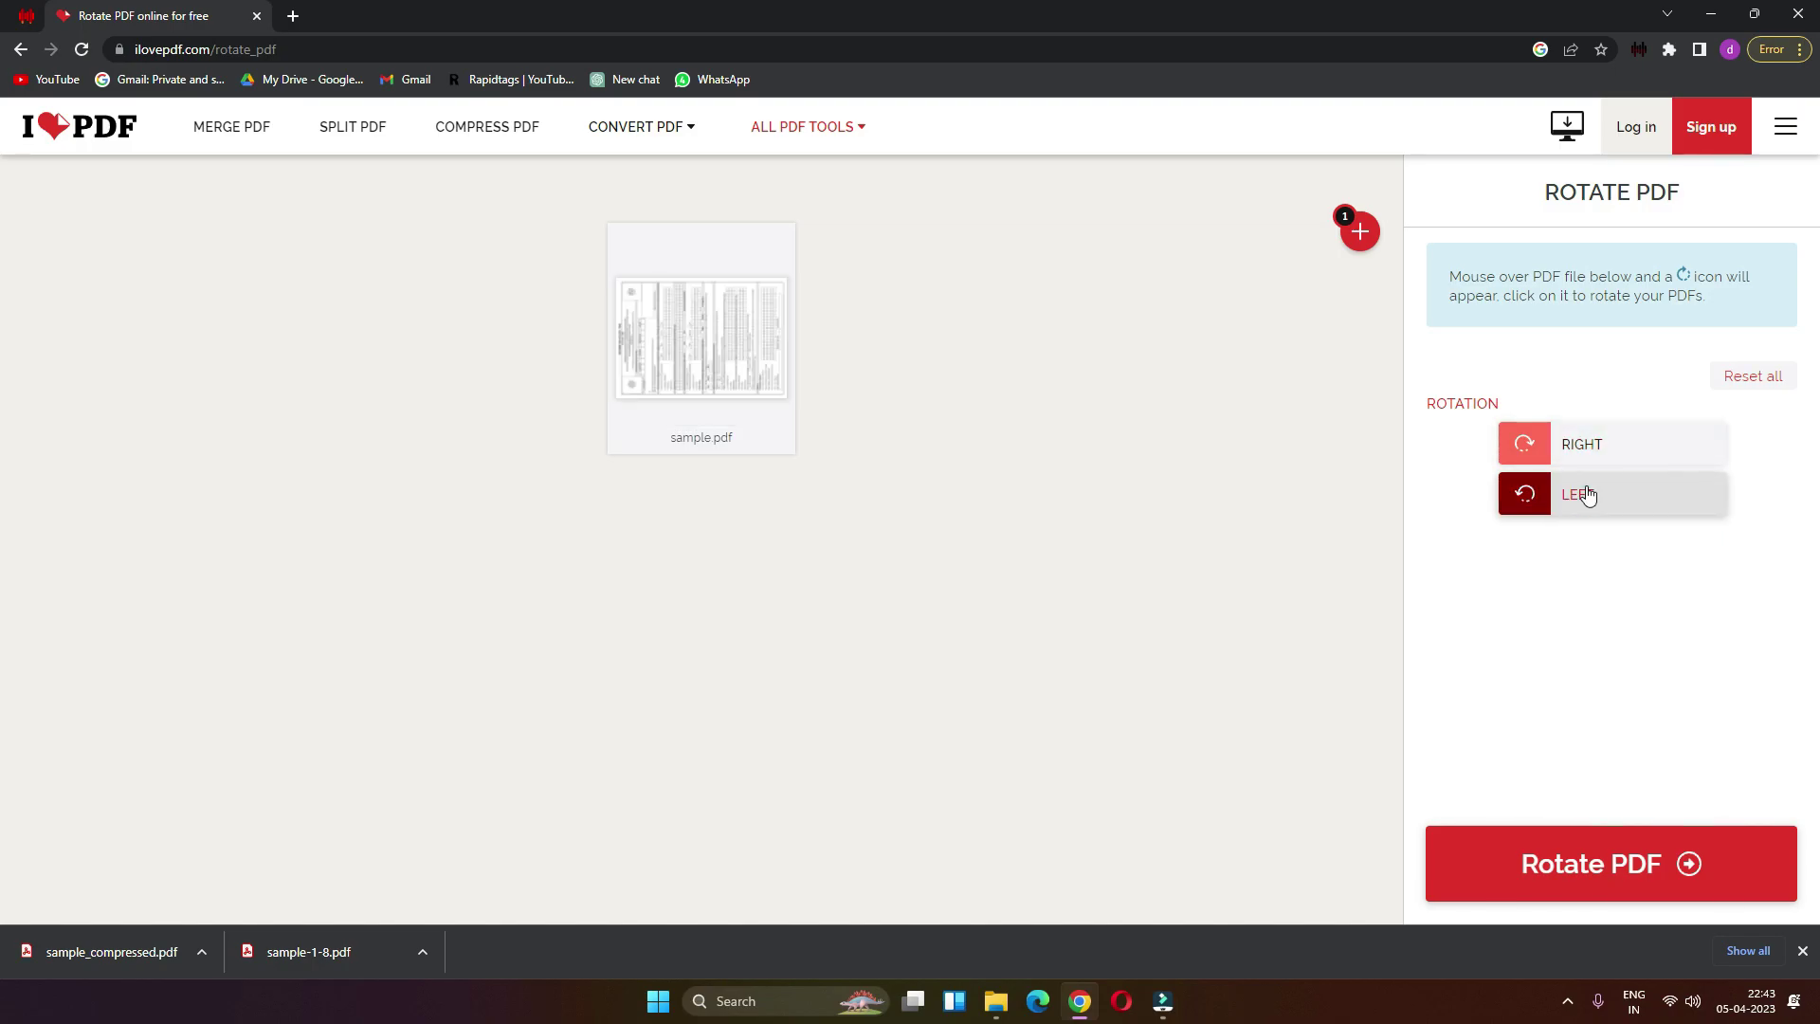
left_click(1588, 496)
left_click(1589, 497)
left_click(1588, 497)
left_click(113, 128)
Step: Scroll the home page tools grid down to the Organize PDF tile
scroll(559, 638, "down", 4)
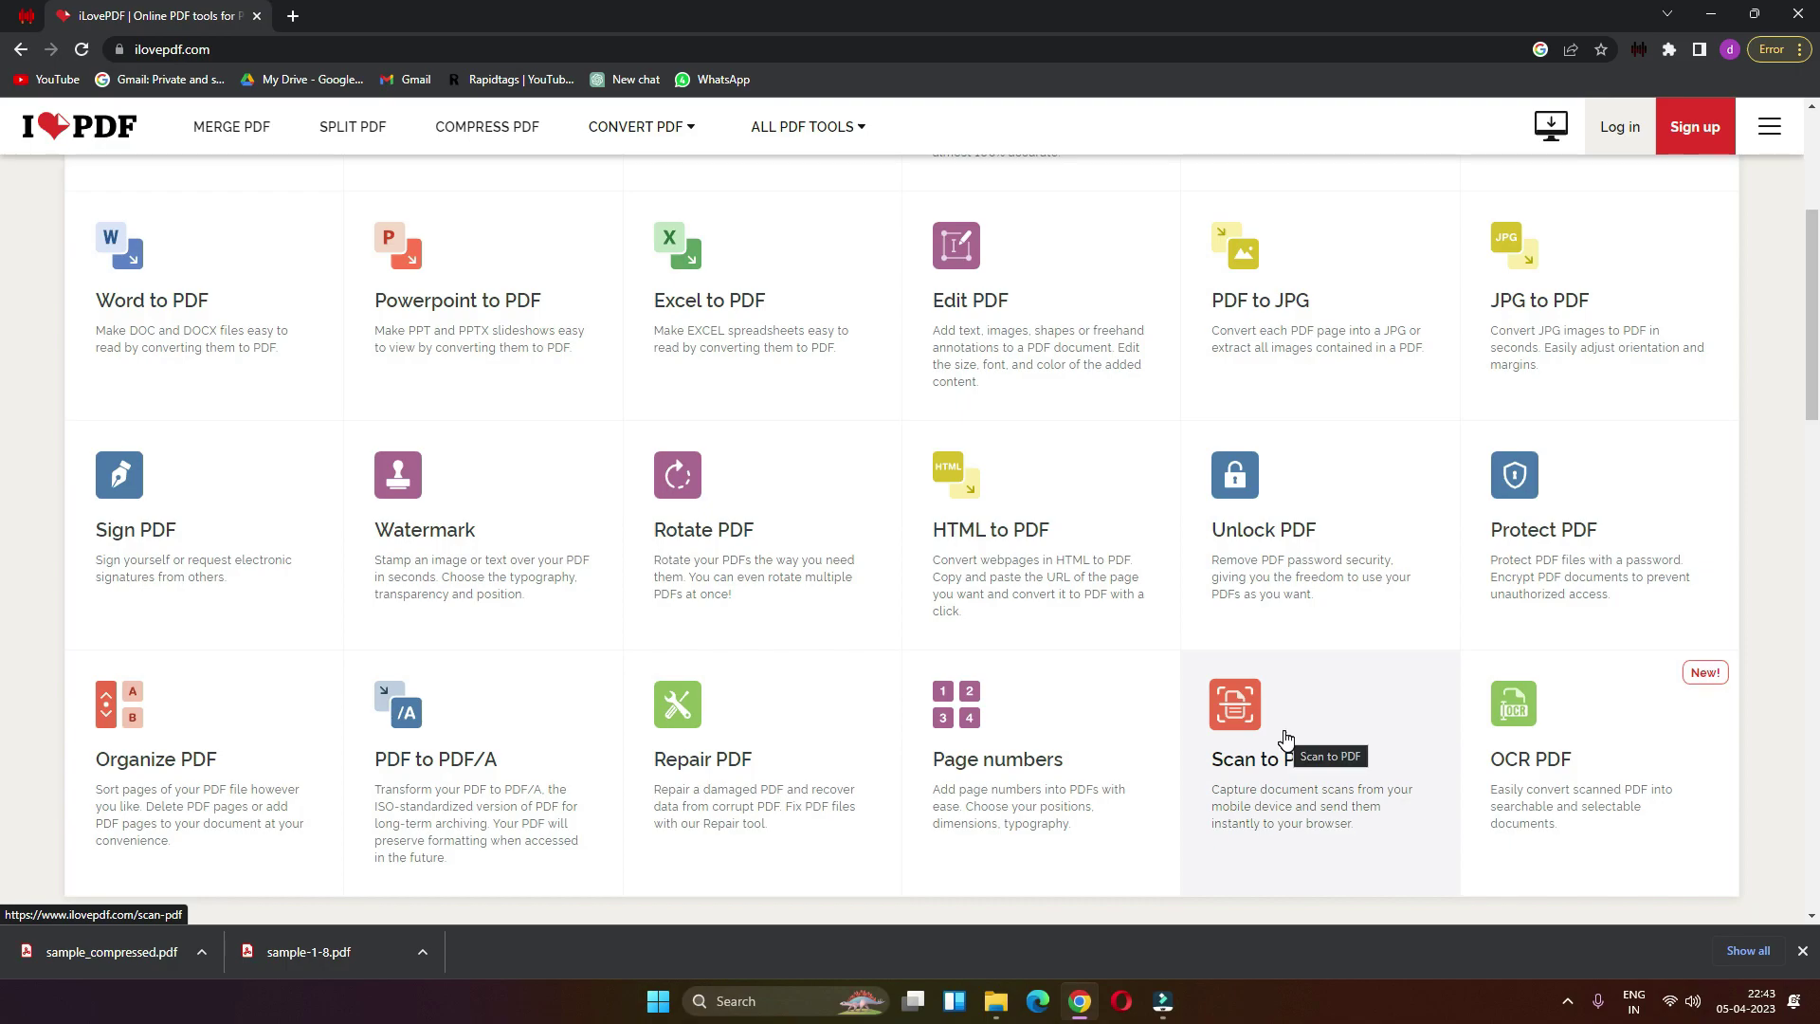
scroll(1285, 737, "down", 2)
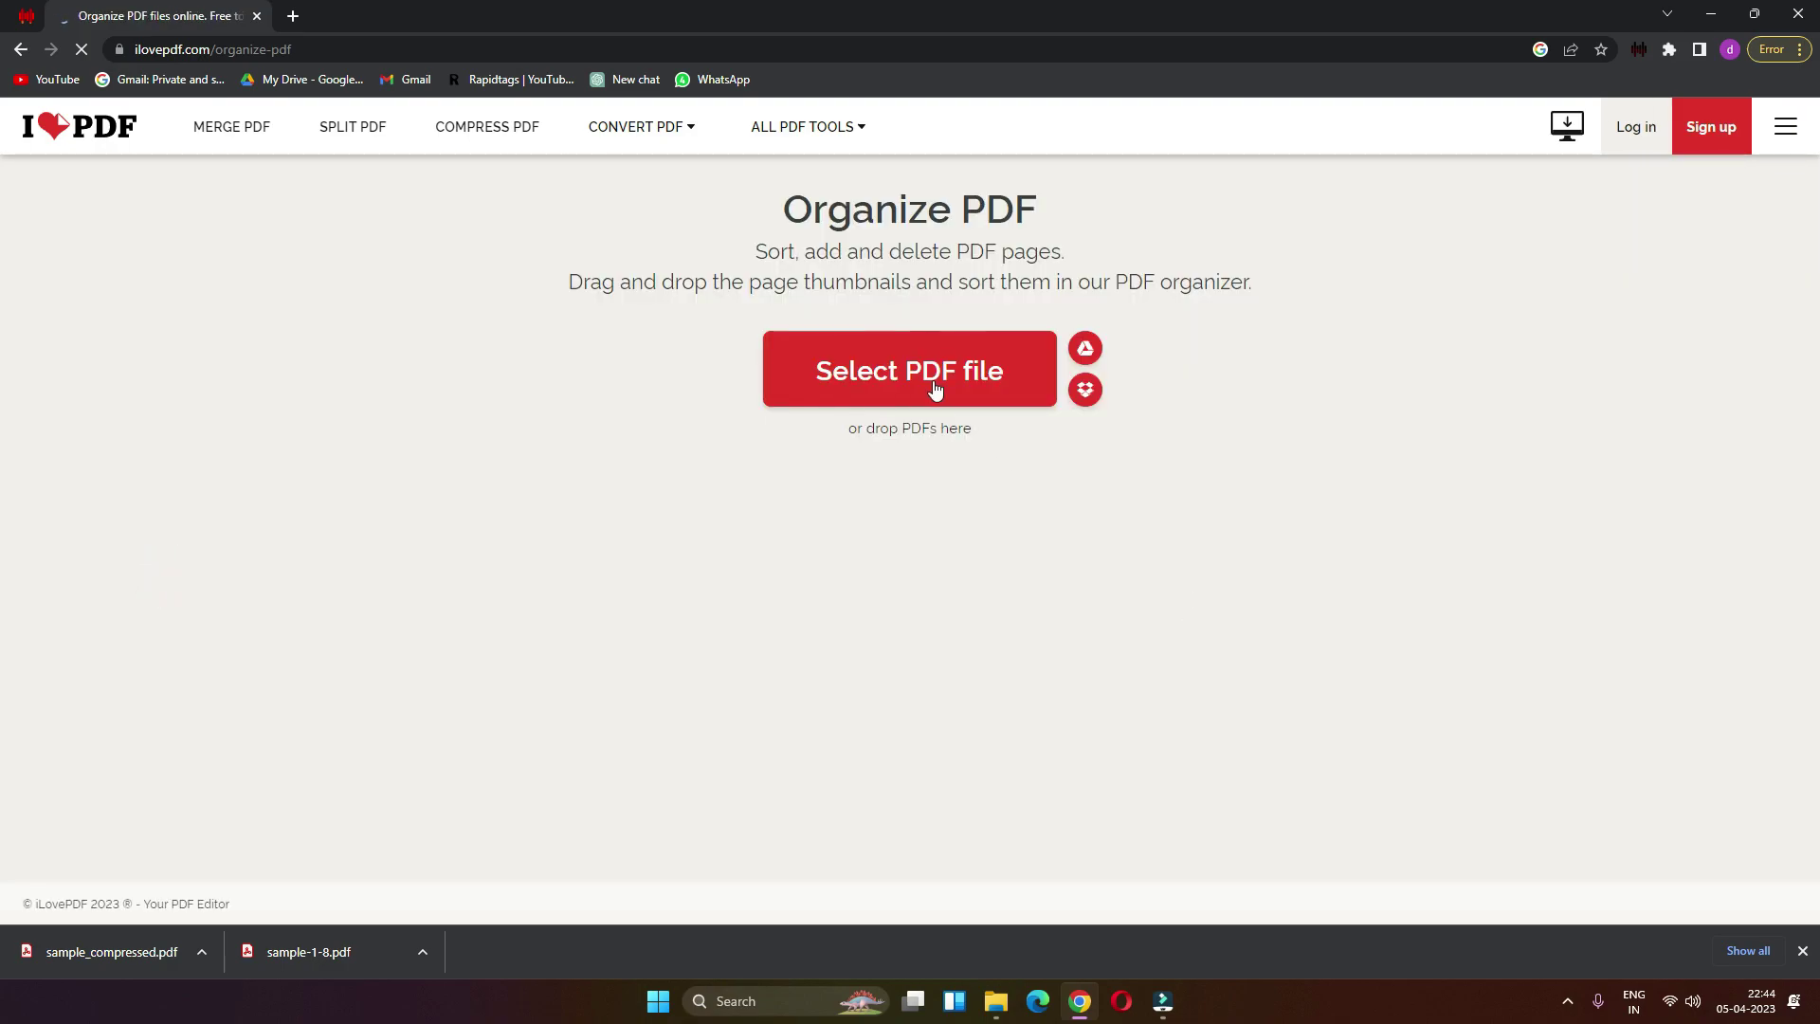
Step: Open sample.pdf in Organize PDF as page thumbnails
left_click(934, 387)
left_click(203, 274)
double_click(204, 275)
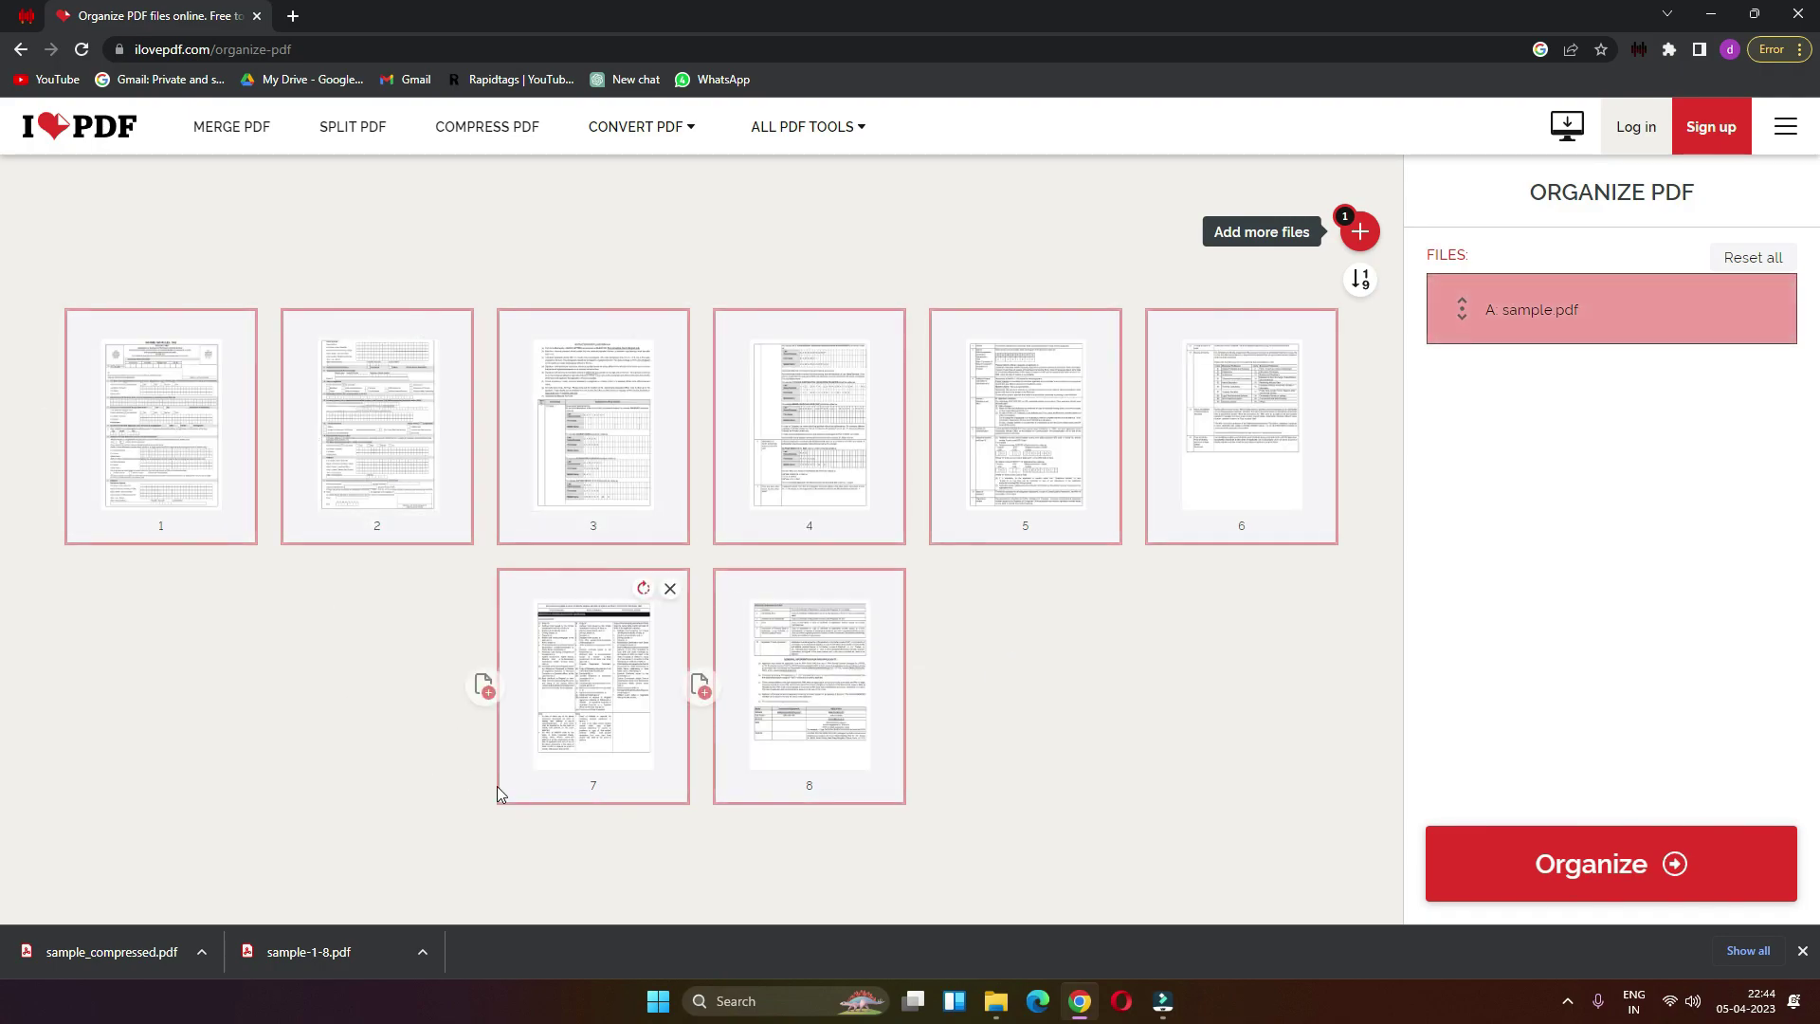
Step: Reorder pages to 1, 3, 2, 5, 6, 7, 8, 4, turn page 2 landscape, and apply Organize
left_click_drag(395, 459, 795, 497)
left_click_drag(569, 468, 1008, 749)
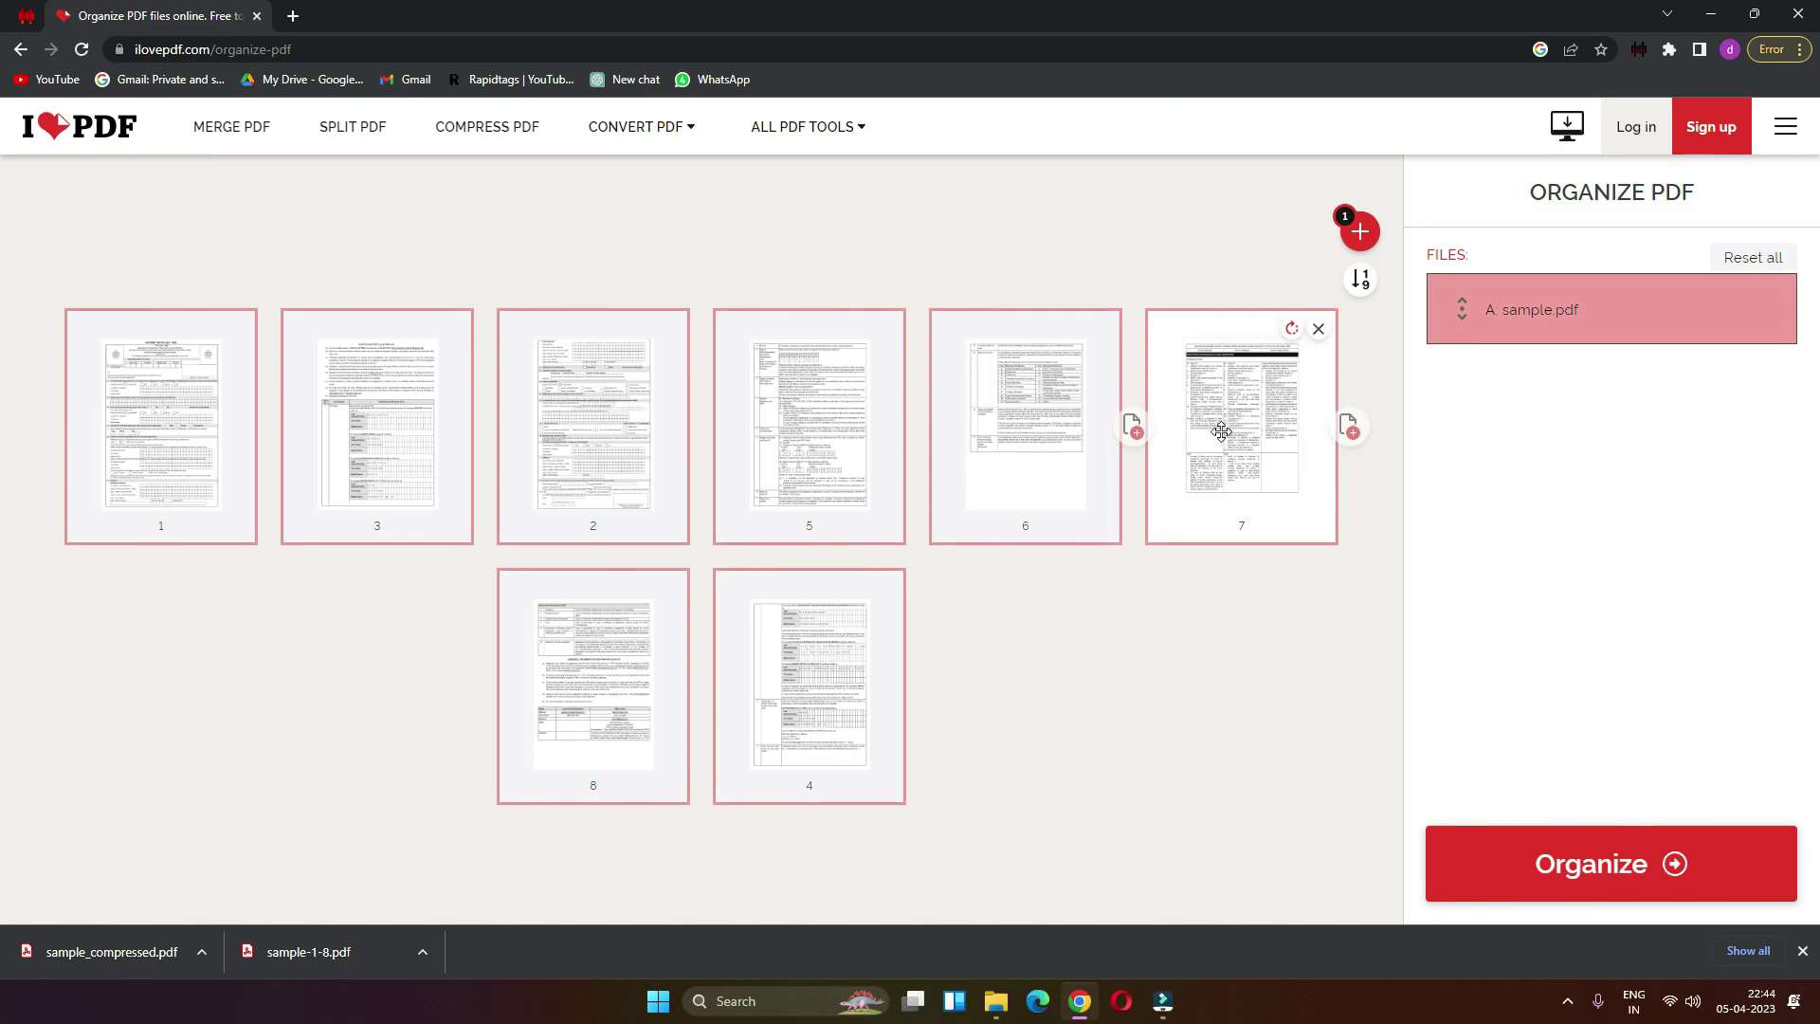
left_click(546, 429)
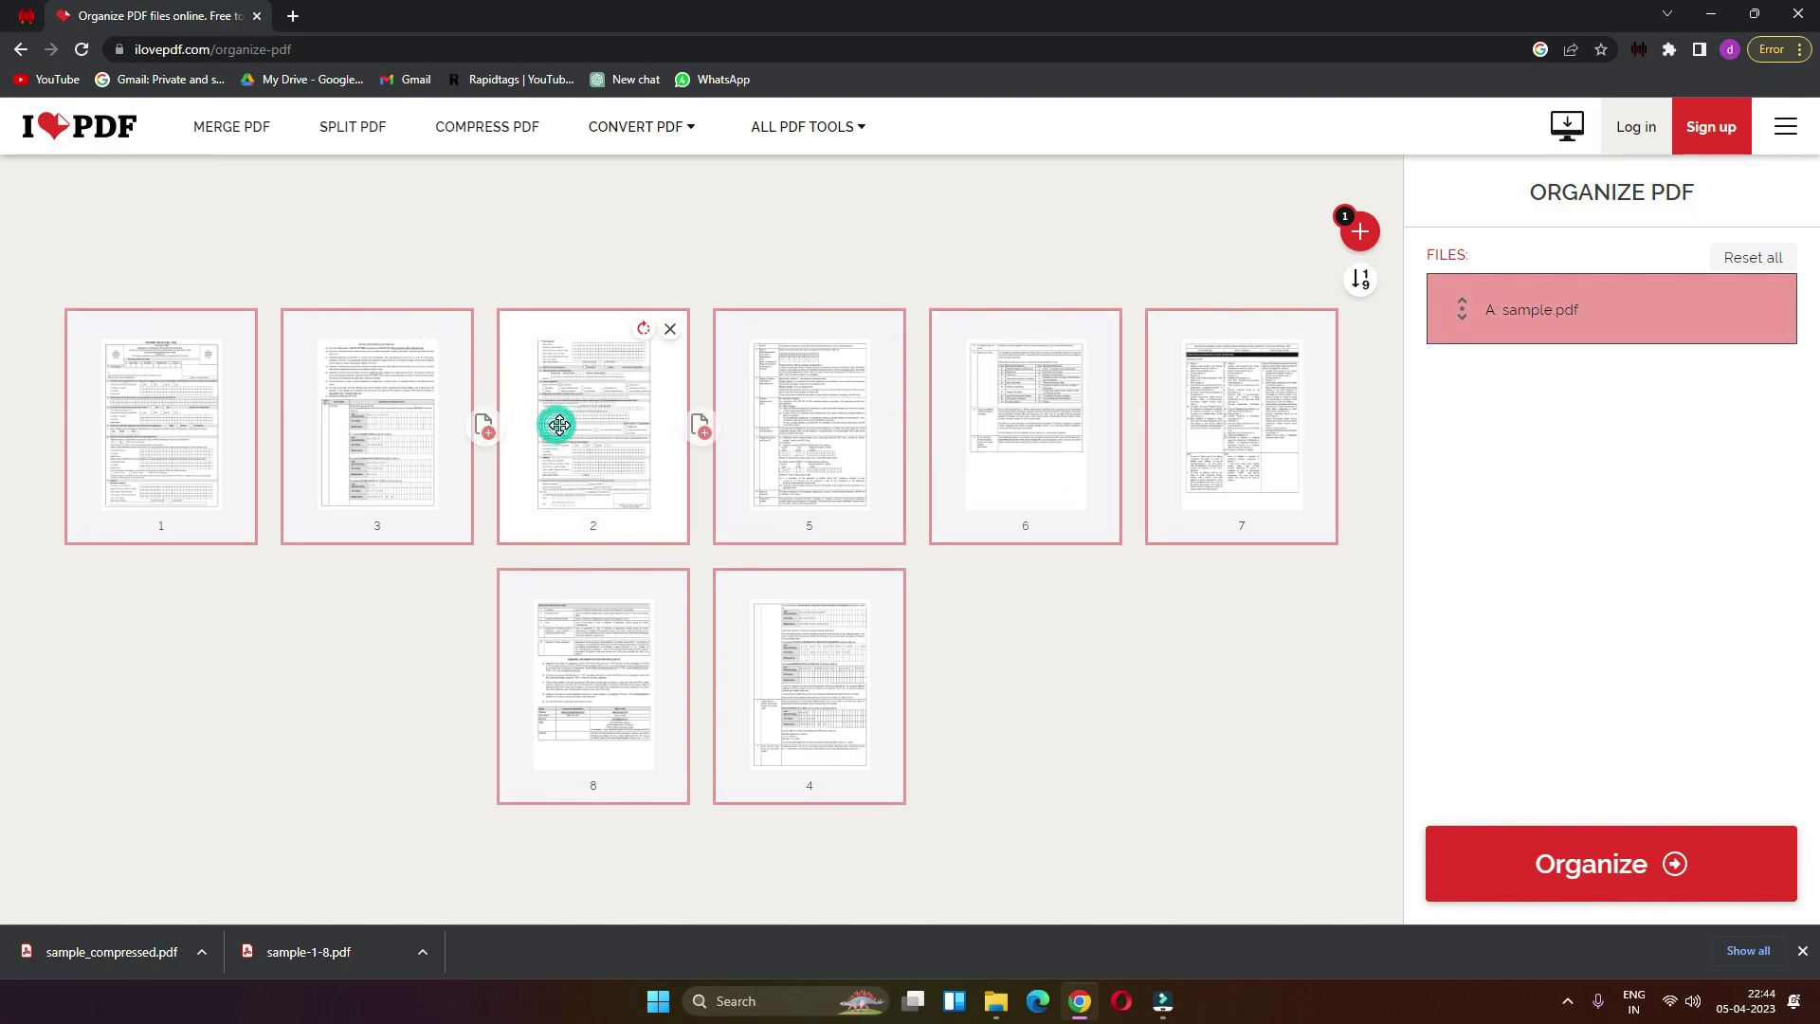
left_click(645, 330)
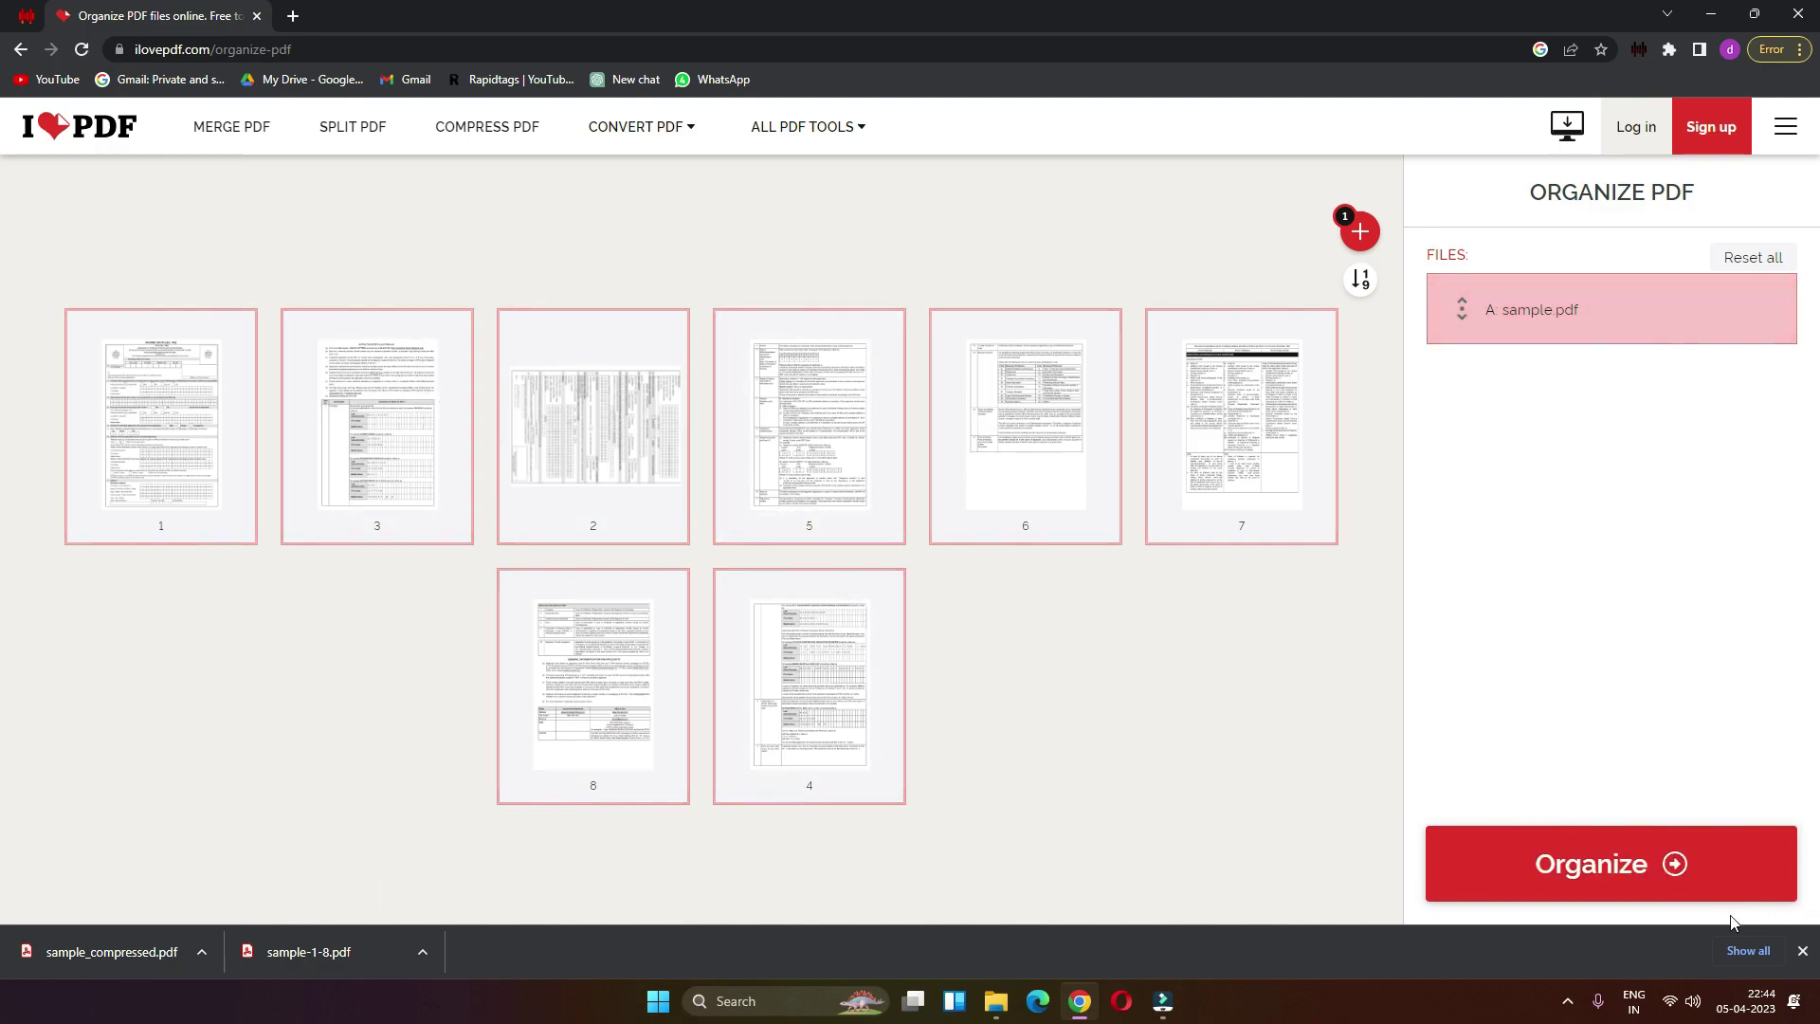
left_click(1615, 864)
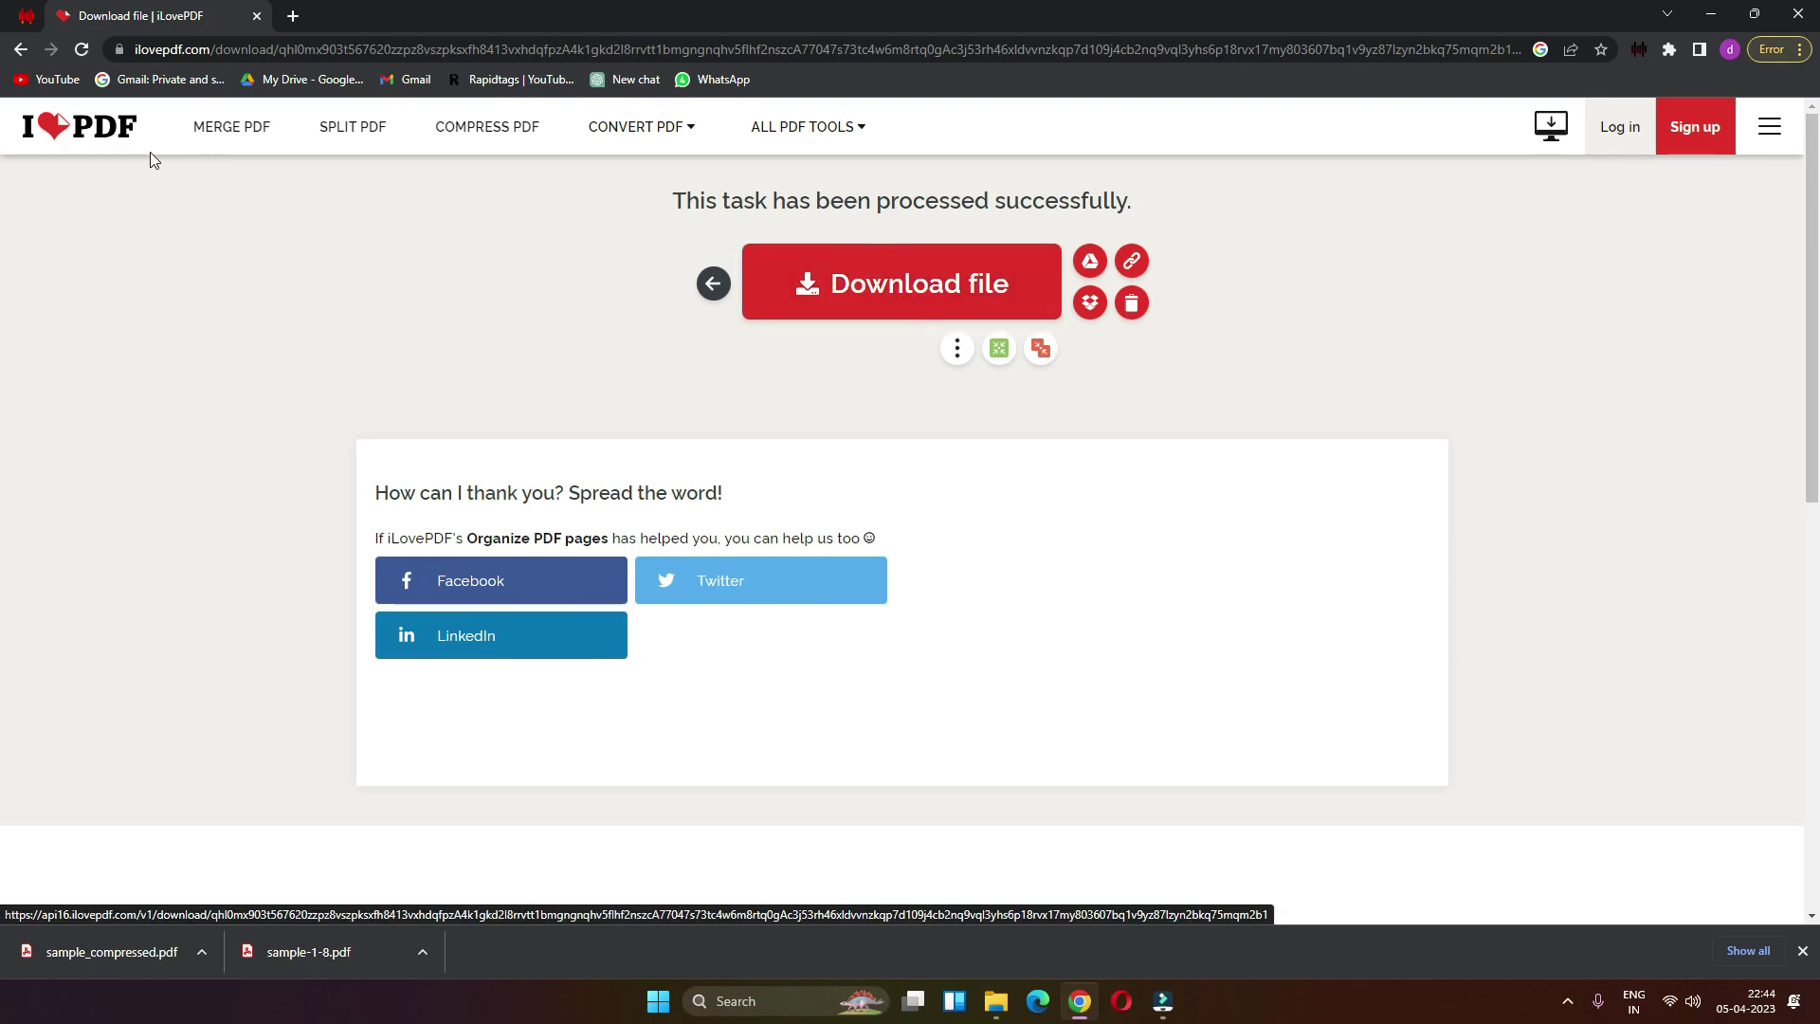
Step: Return from the sample-1-8.pdf download page to the home page and browse its tools grid
left_click(65, 128)
scroll(885, 565, "down", 7)
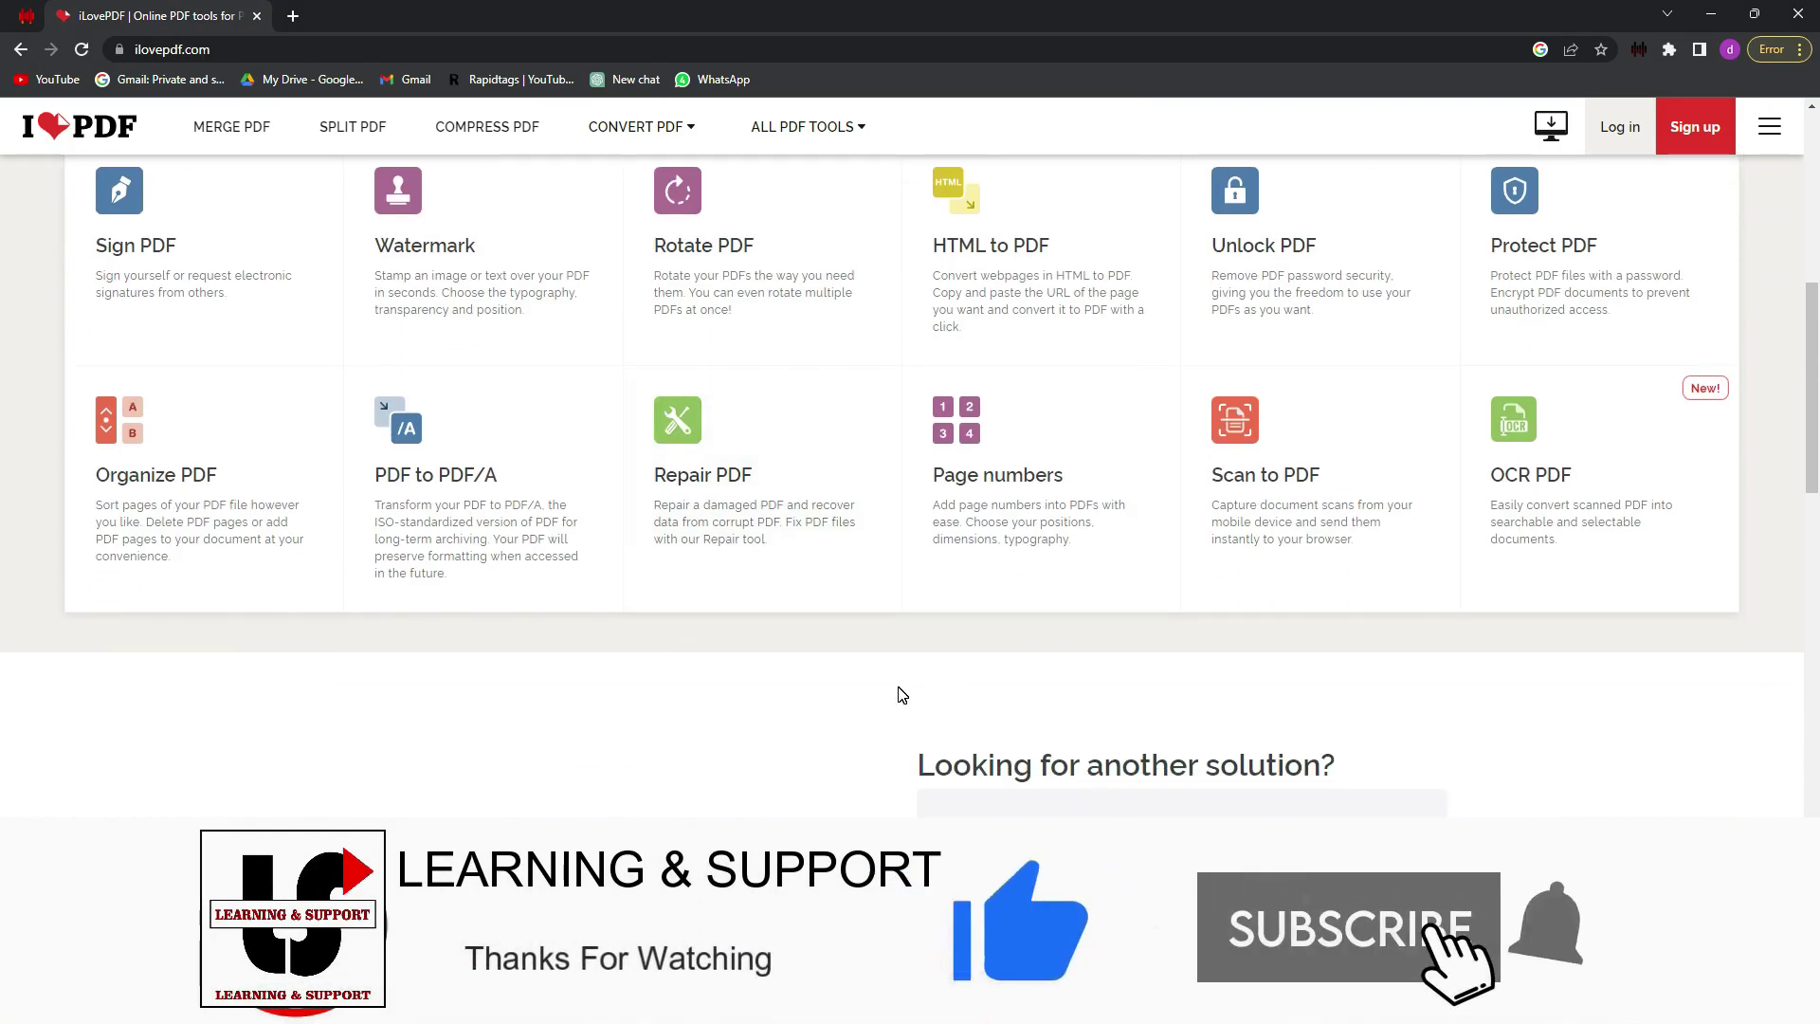
scroll(901, 696, "up", 5)
scroll(902, 696, "up", 2)
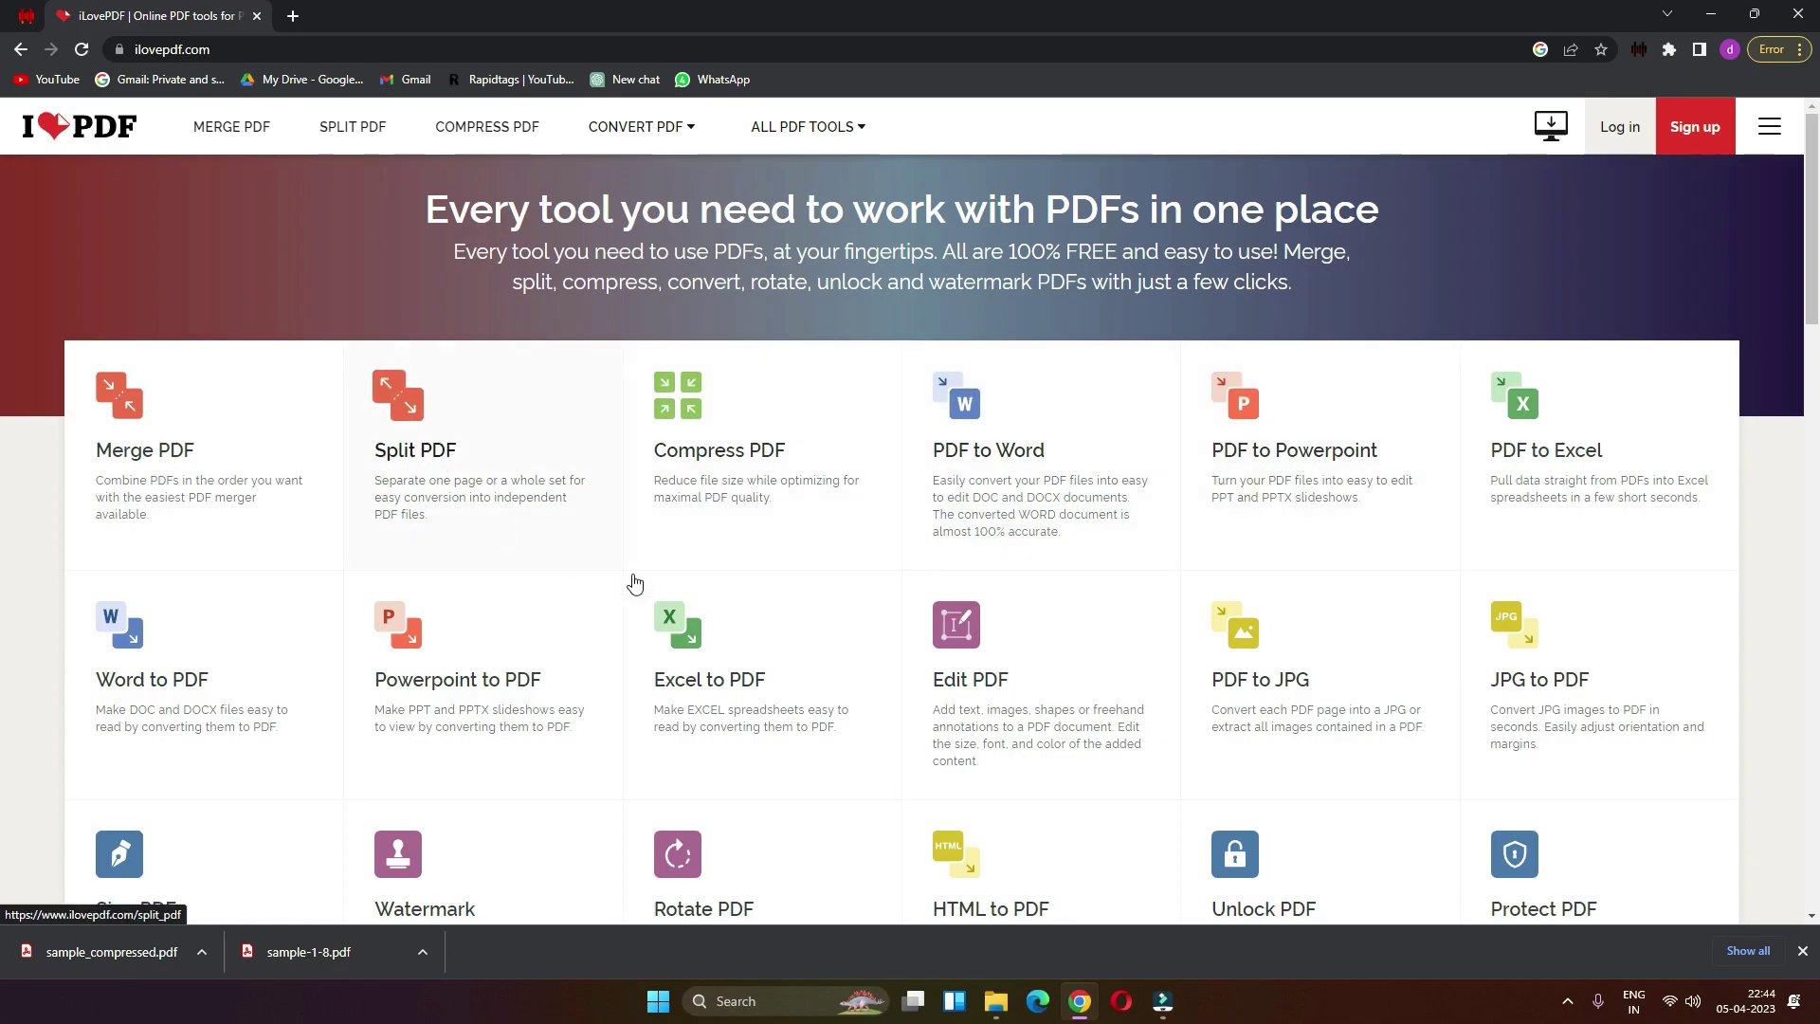
scroll(740, 573, "down", 1)
scroll(740, 573, "down", 3)
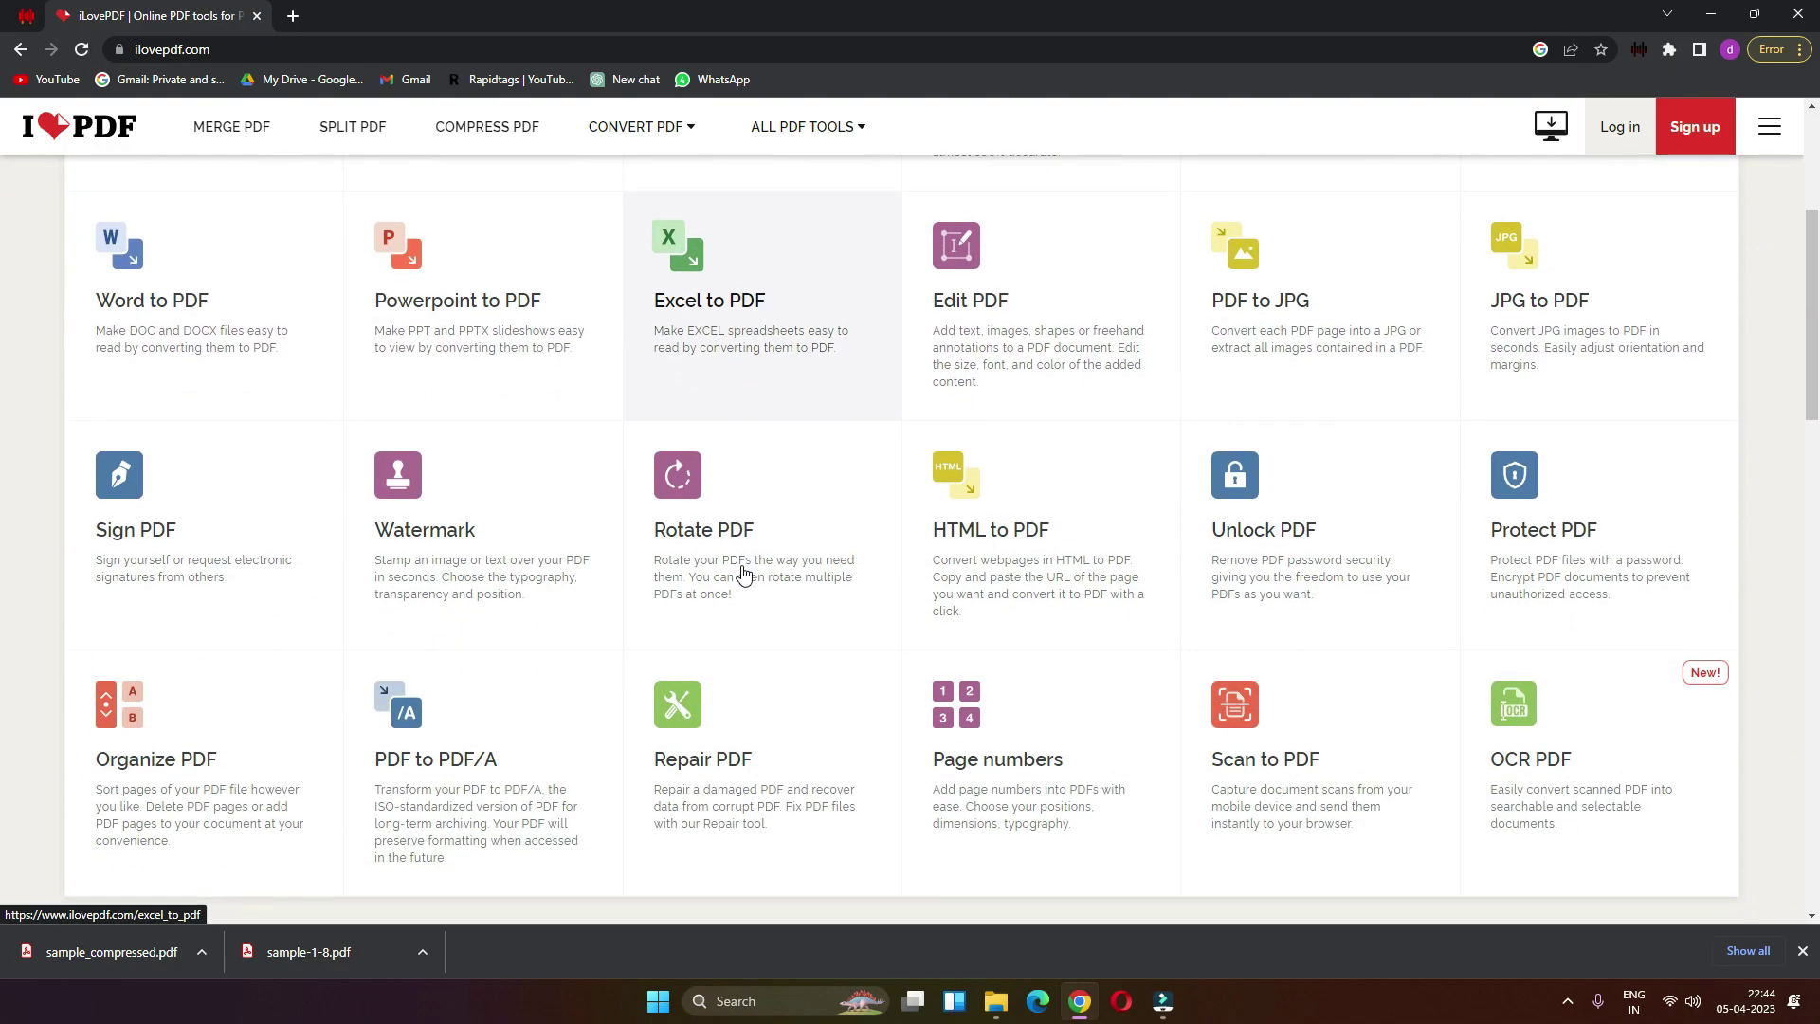
mouse_move(864, 132)
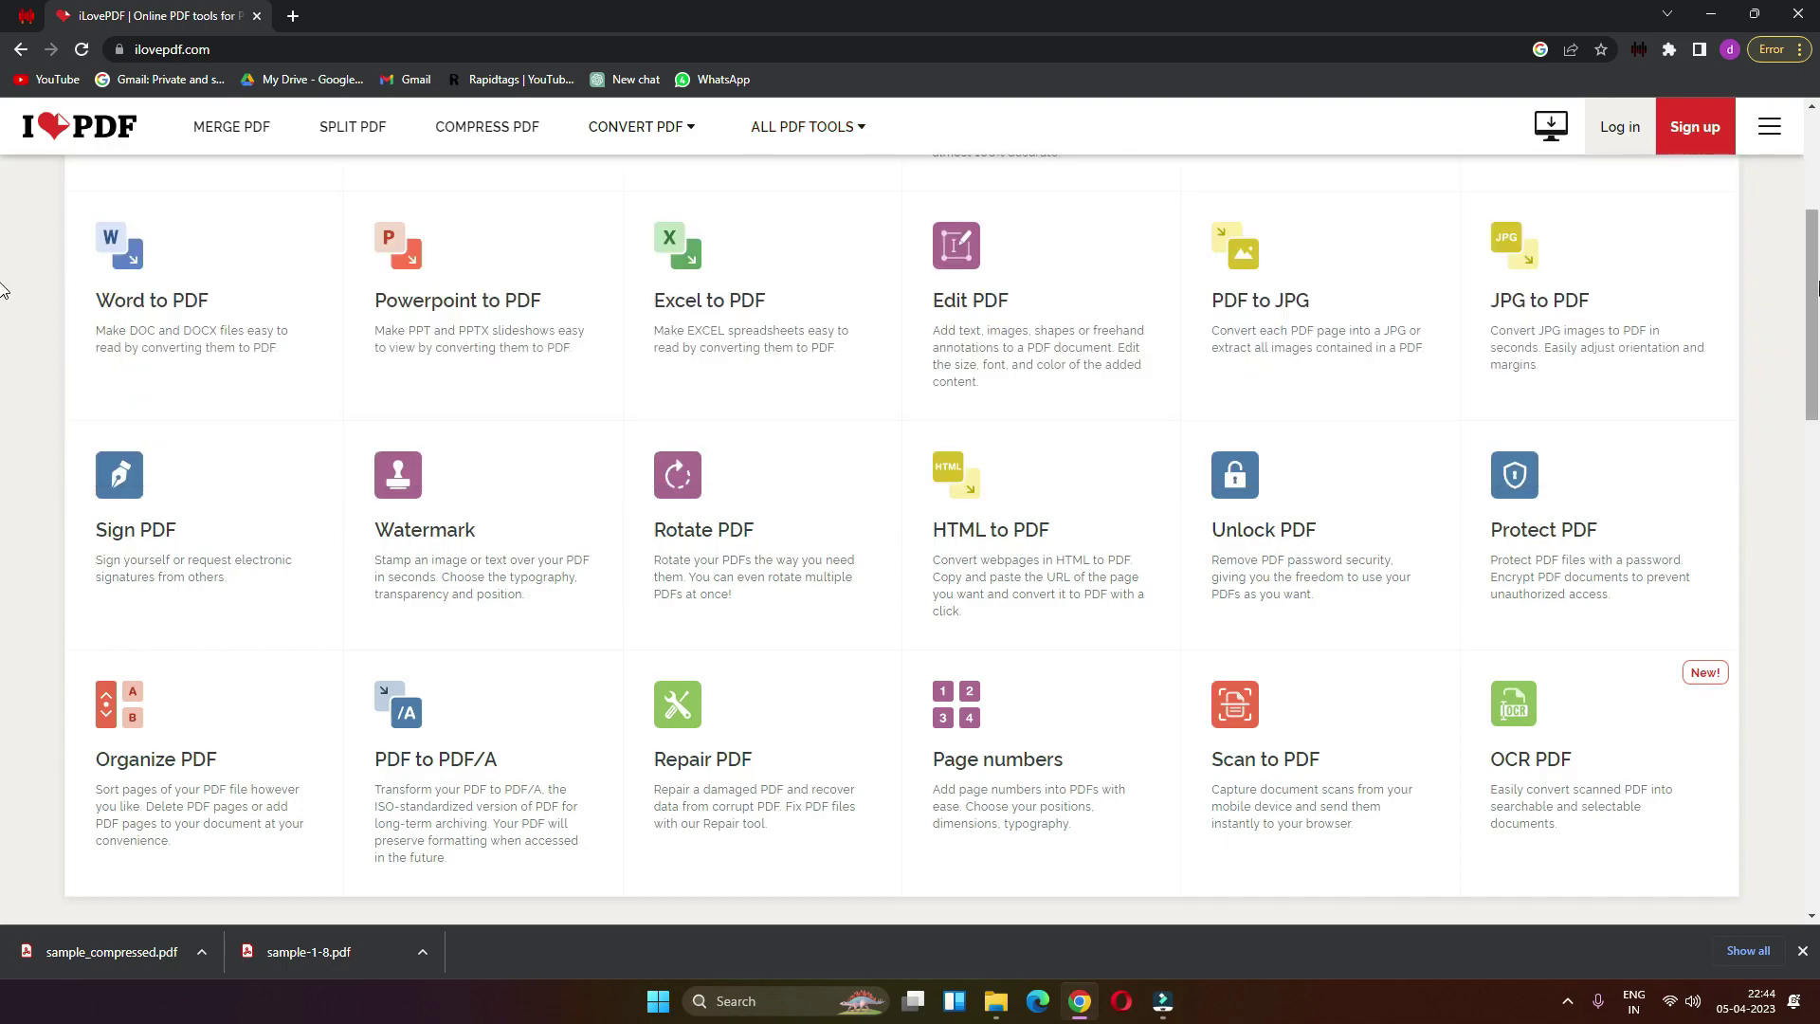
mouse_move(797, 139)
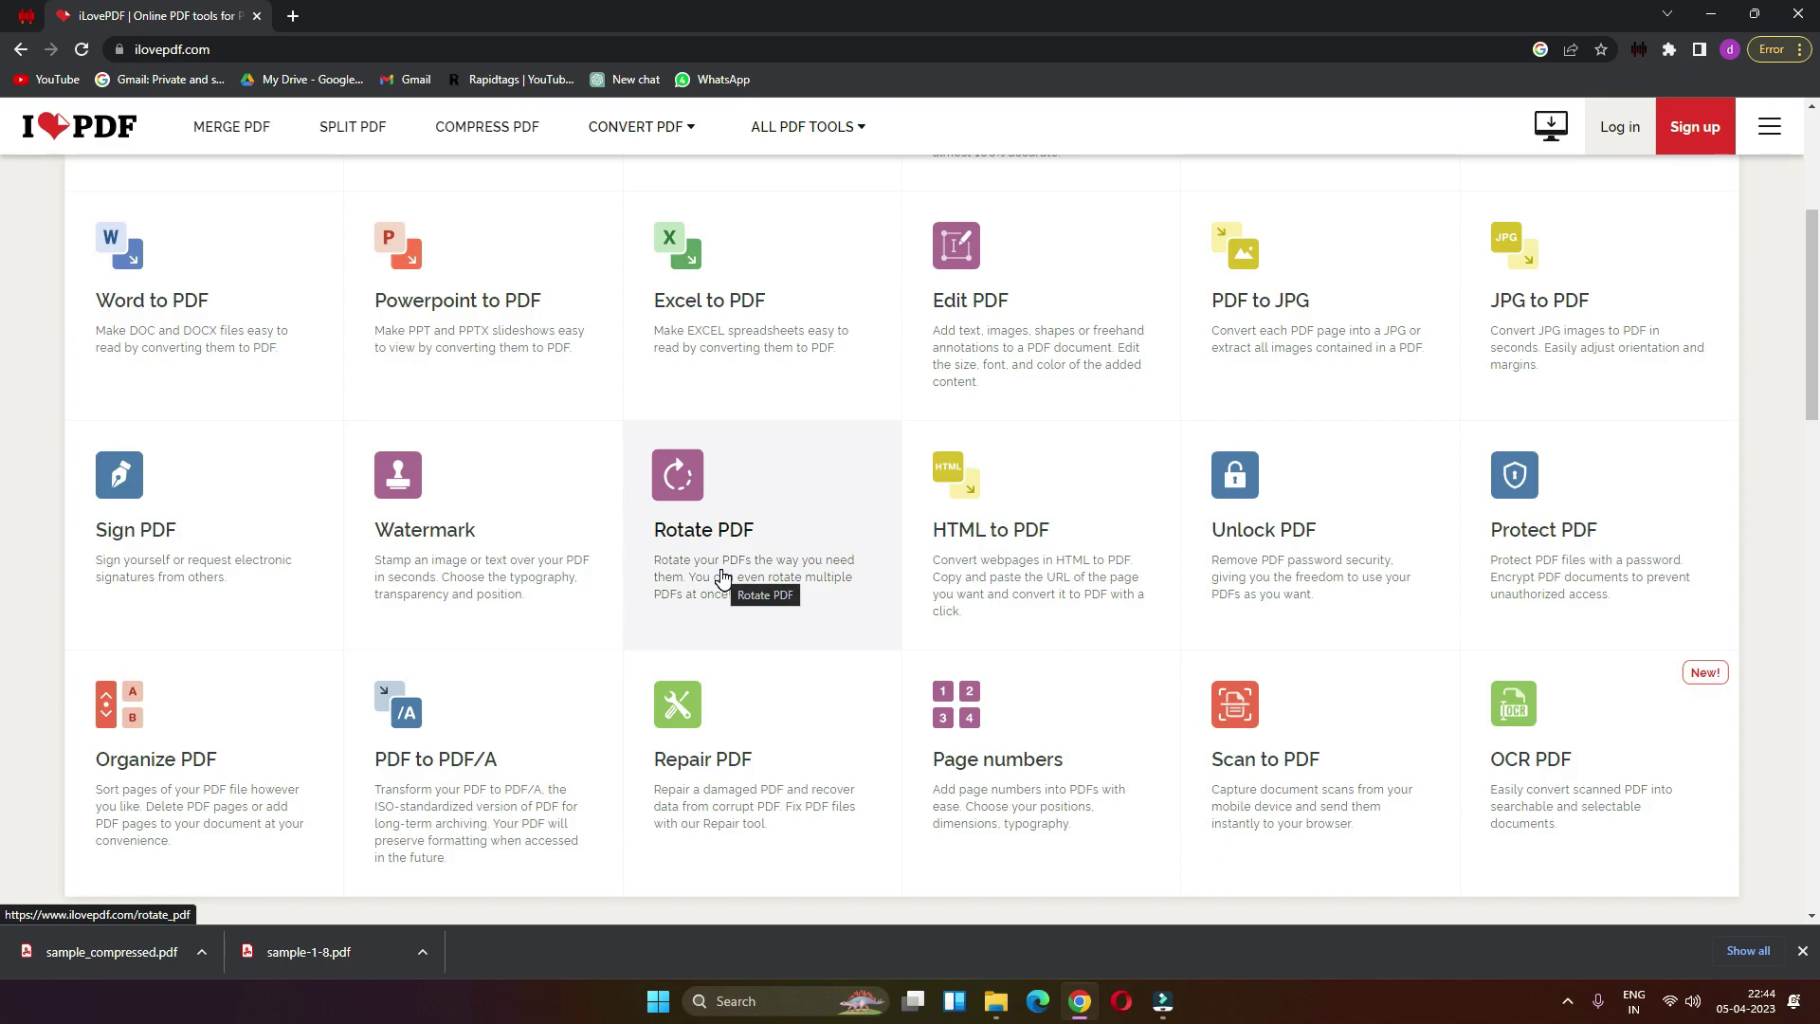
scroll(722, 577, "up", 3)
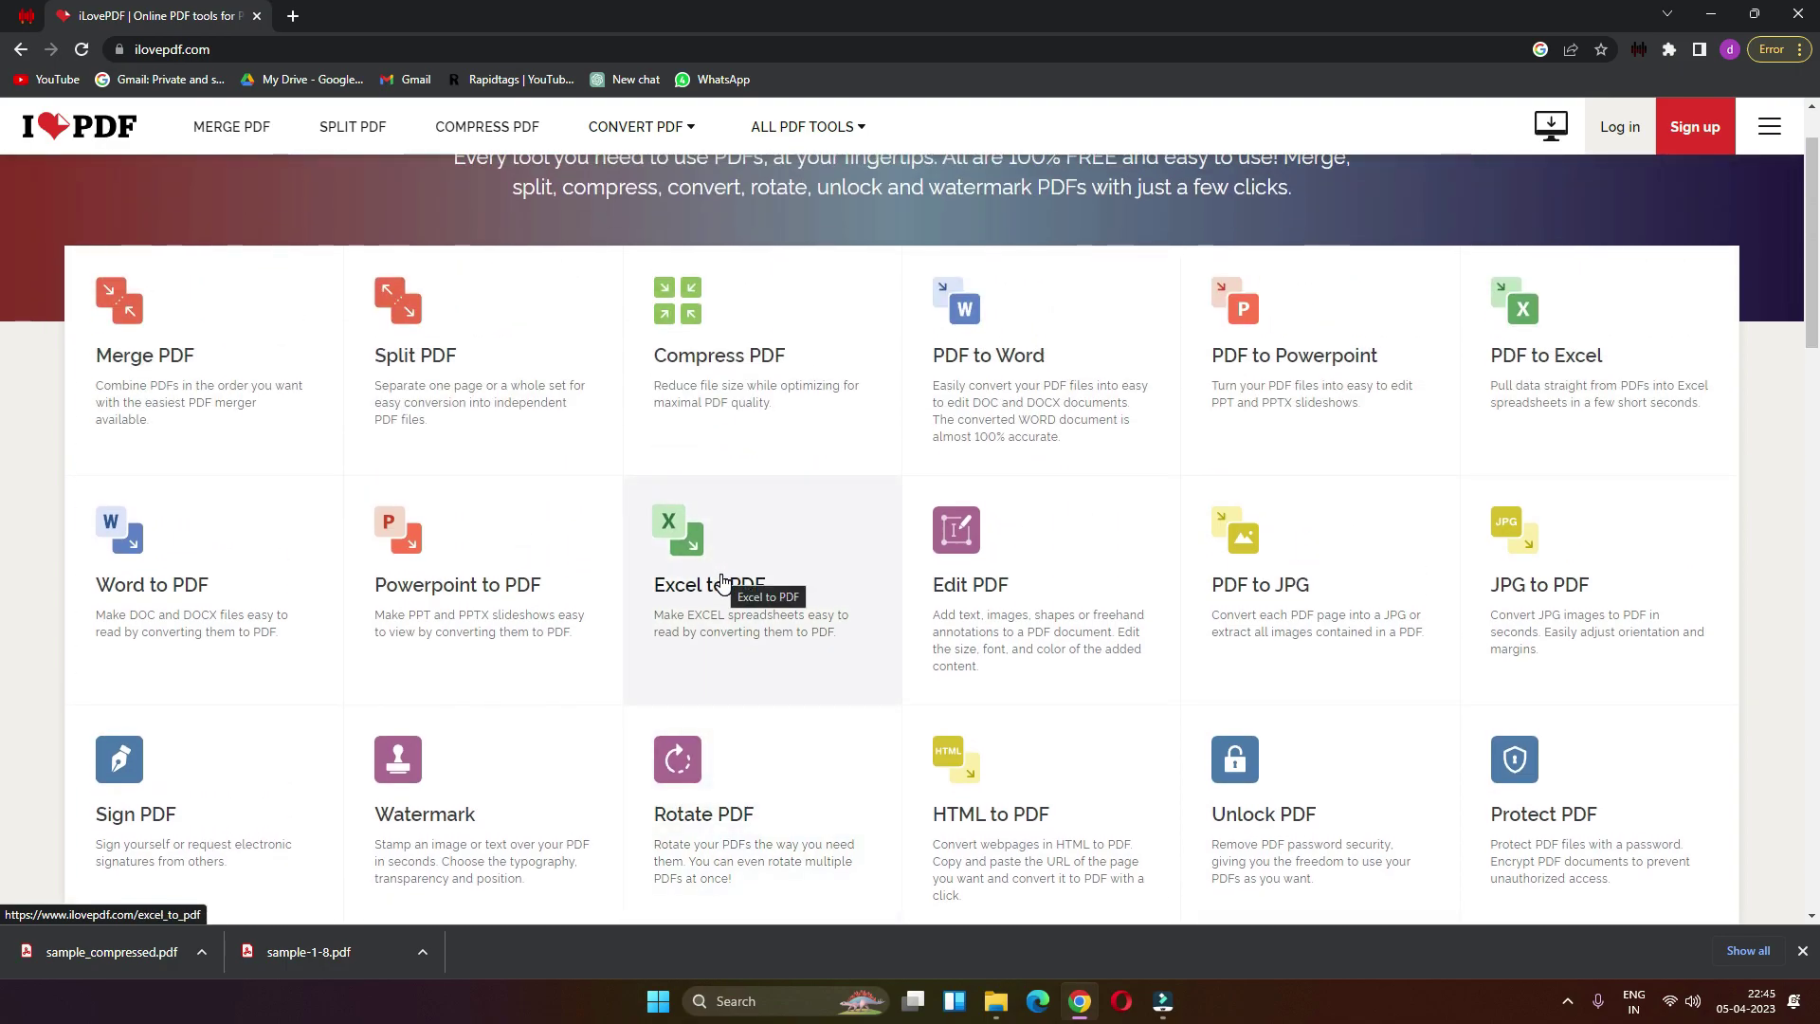
scroll(682, 431, "up", 1)
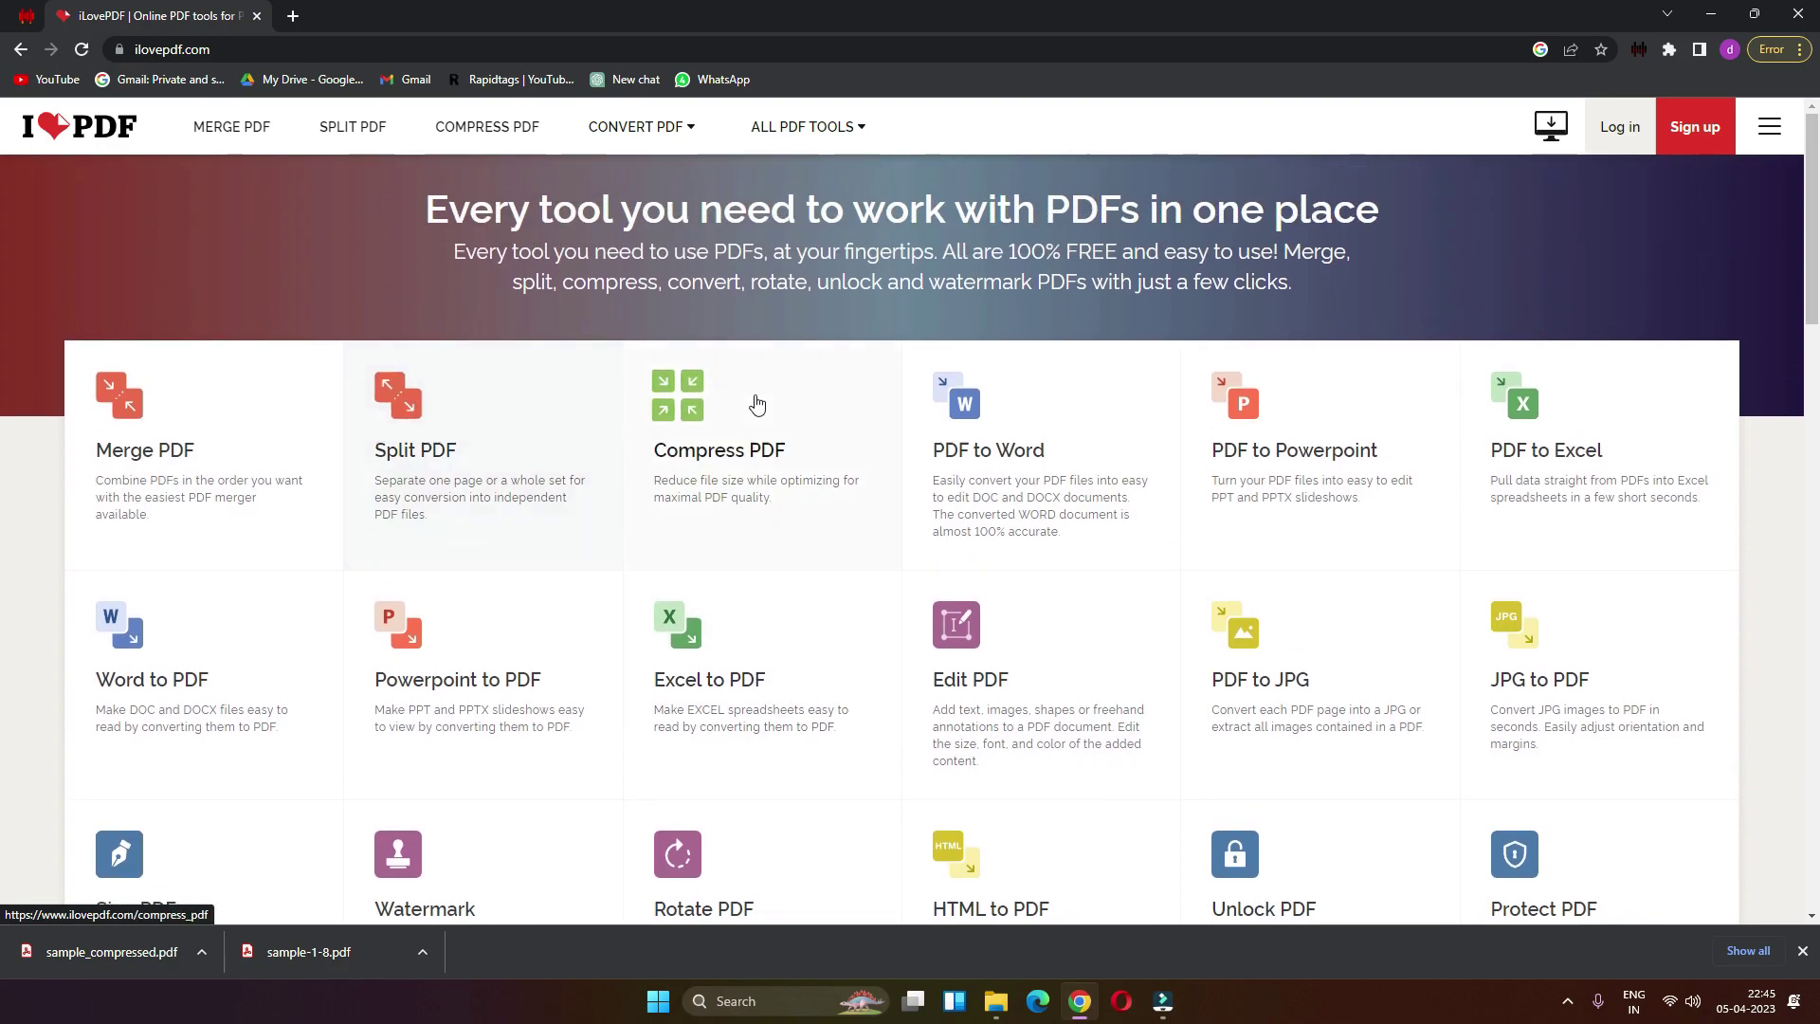